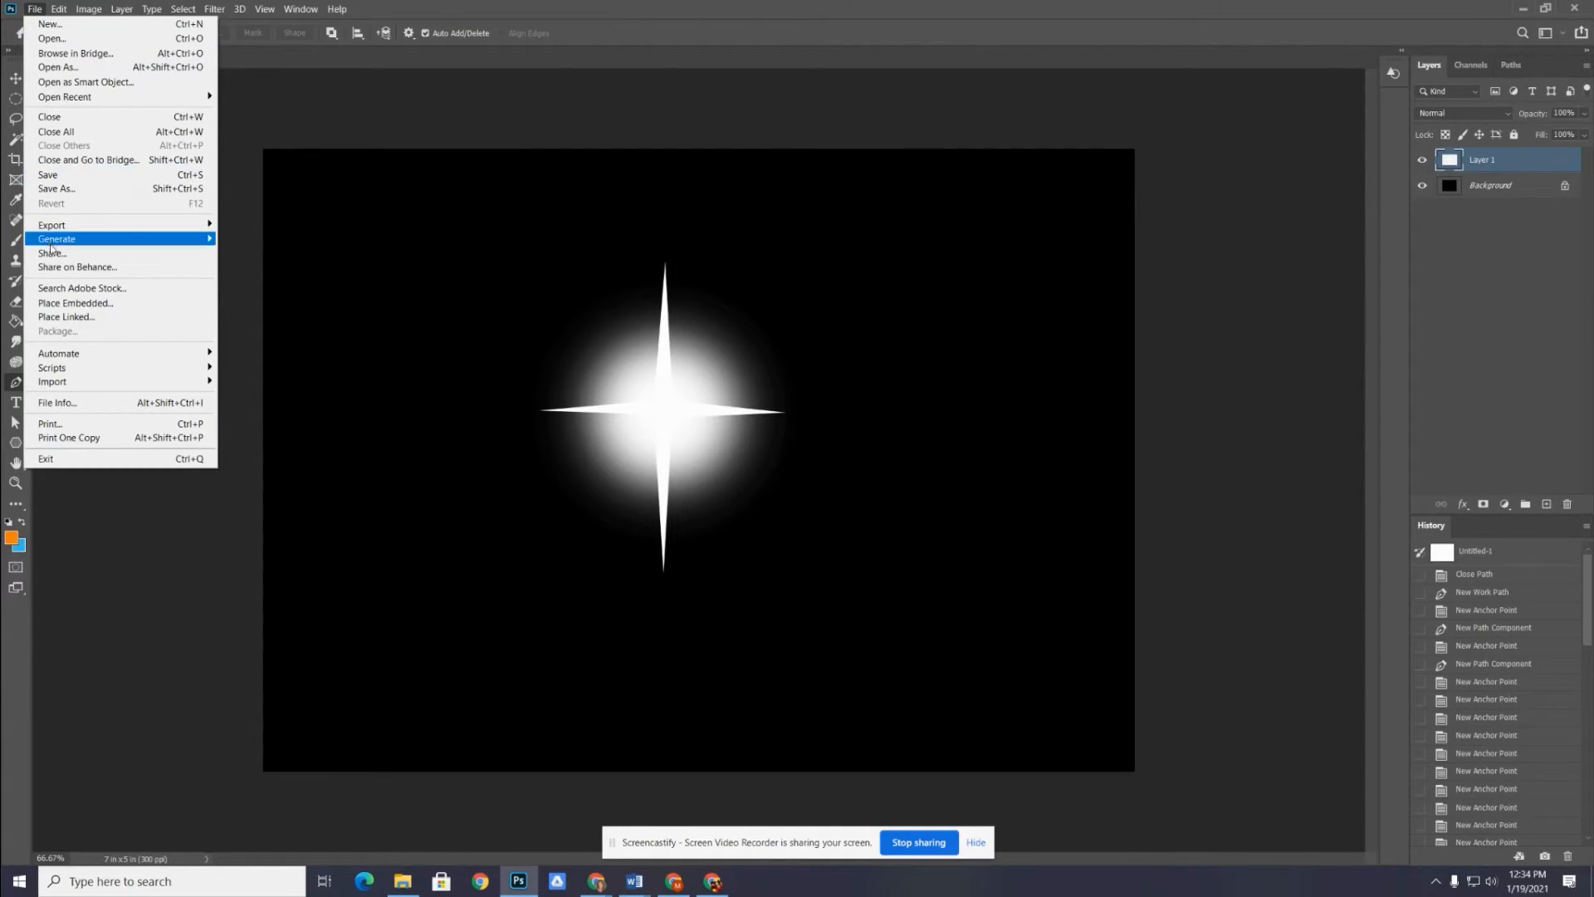
Create a new 7 x 5 inch document at 300 pixels/inch with transparent background contents
{"action": "left_click", "coordinate": [49, 23]}
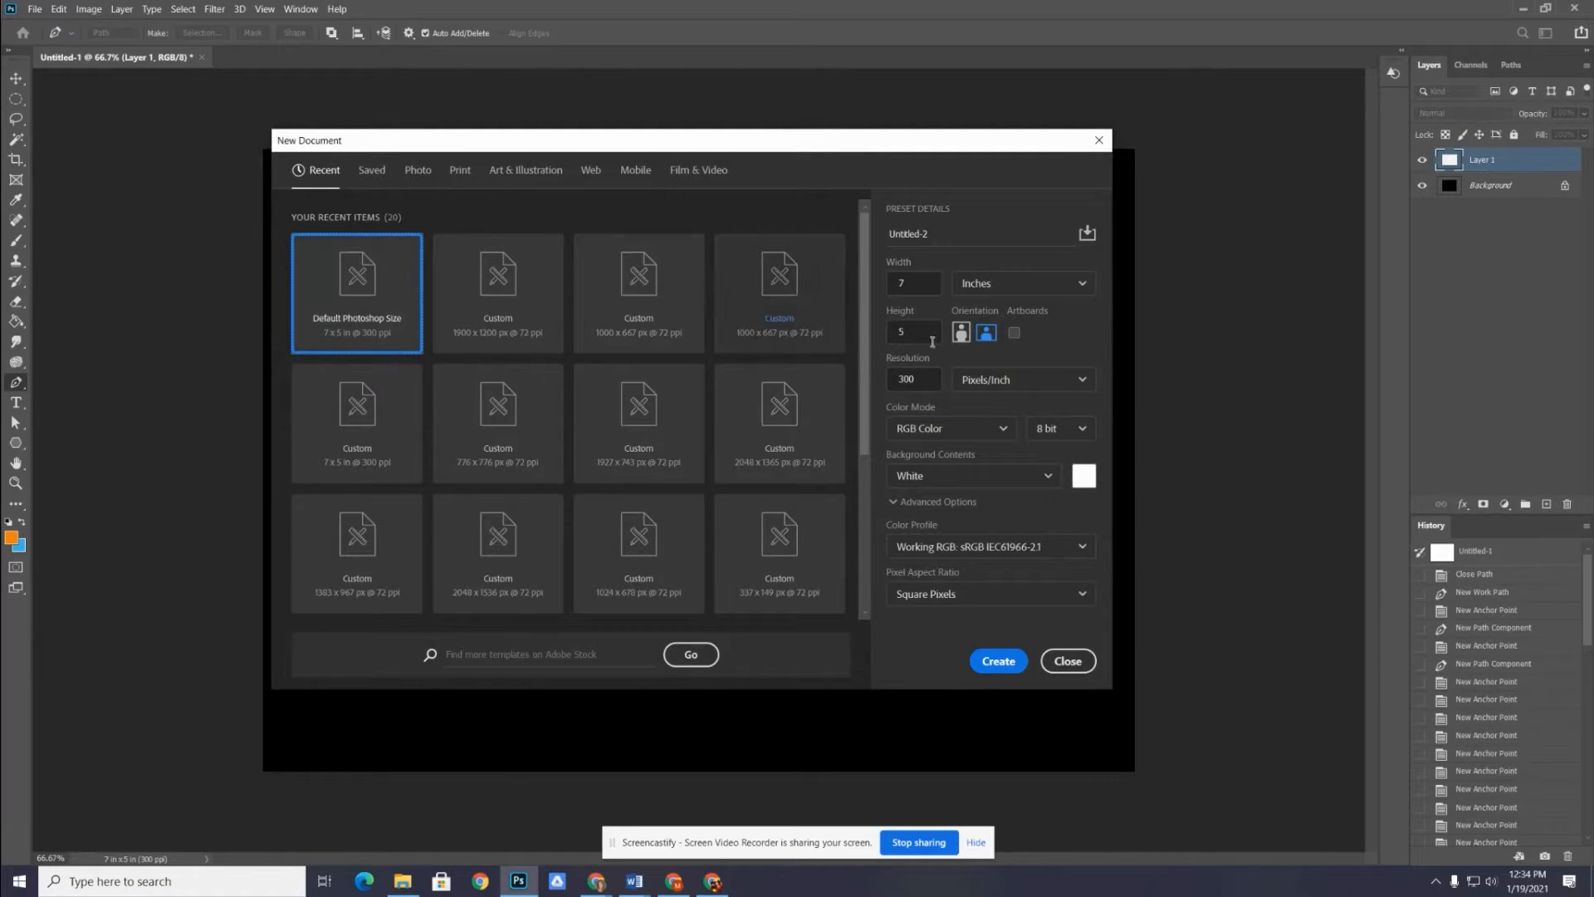
{"action": "left_click", "coordinate": [920, 480]}
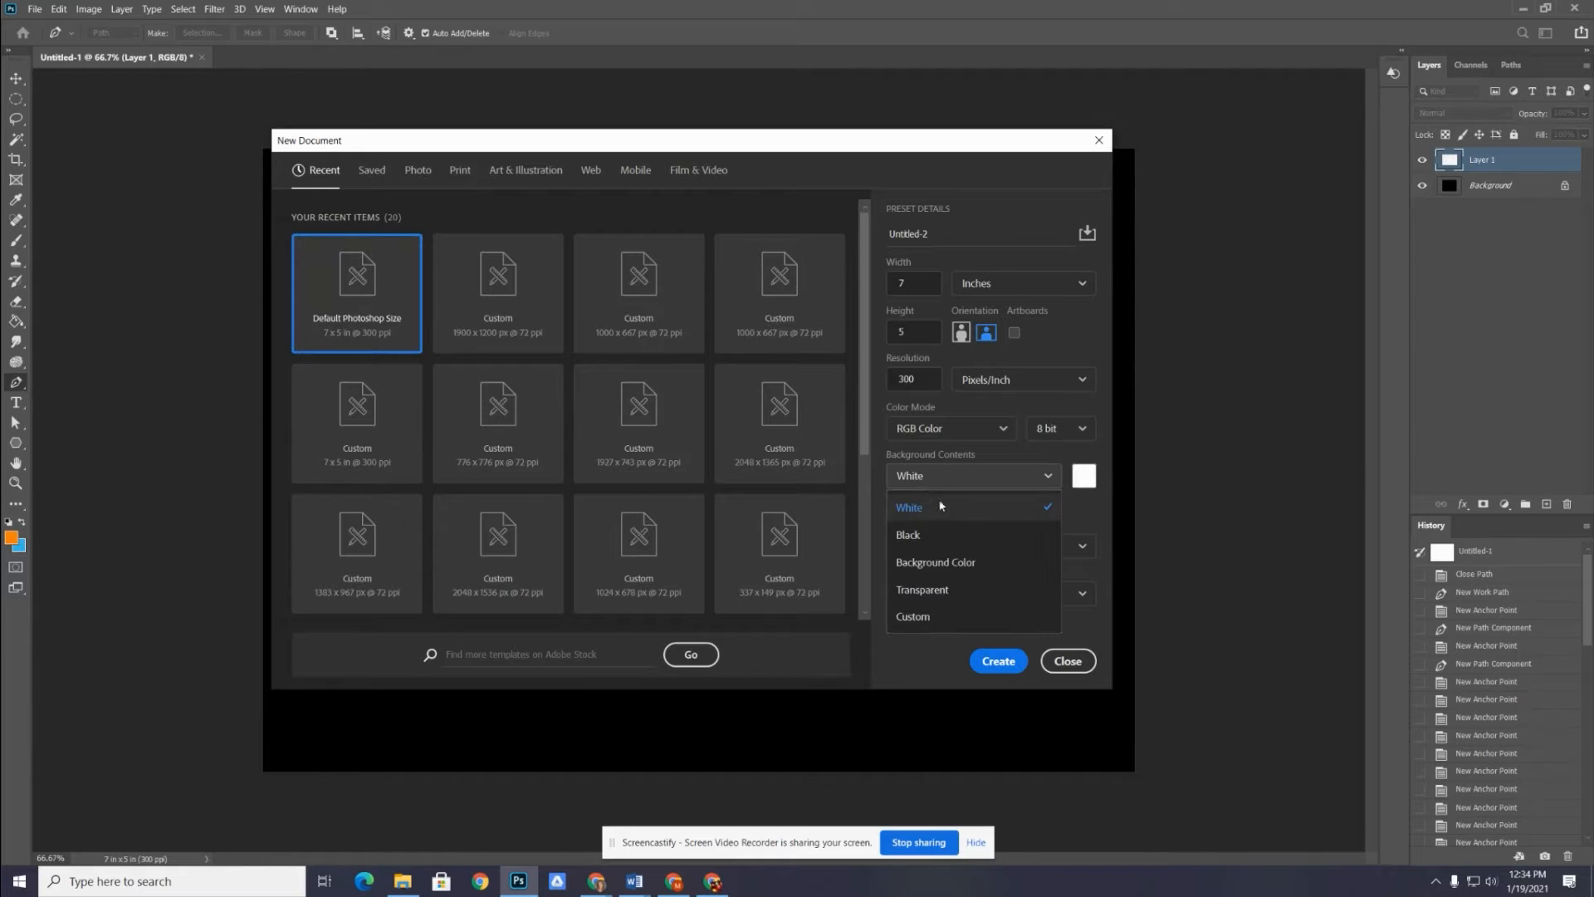
{"action": "left_click", "coordinate": [937, 591]}
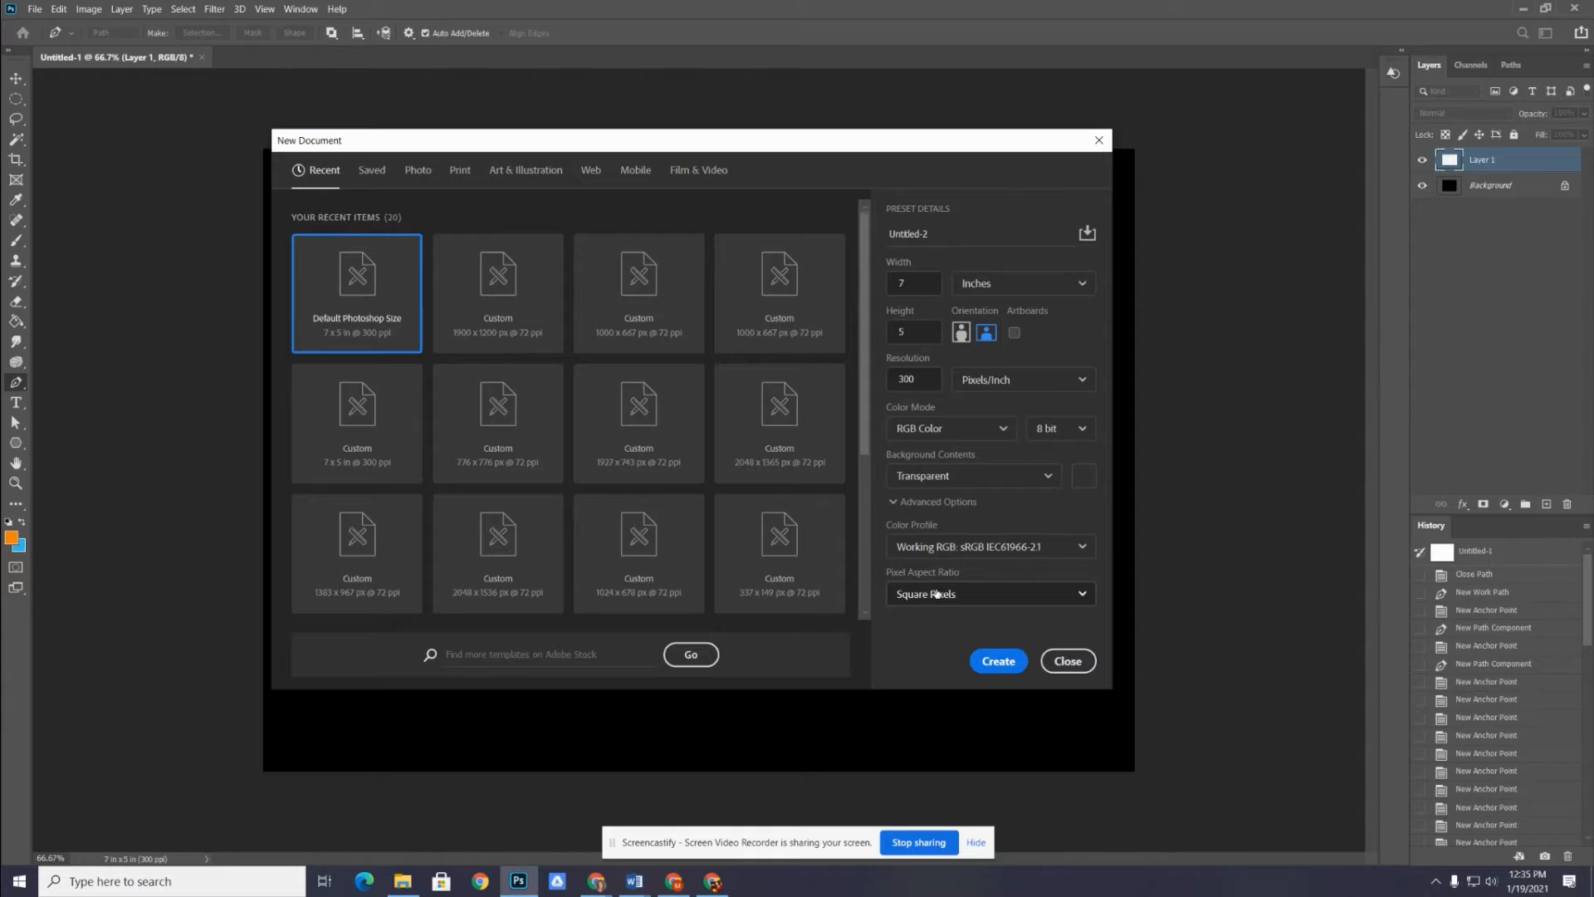
{"action": "left_click", "coordinate": [999, 662]}
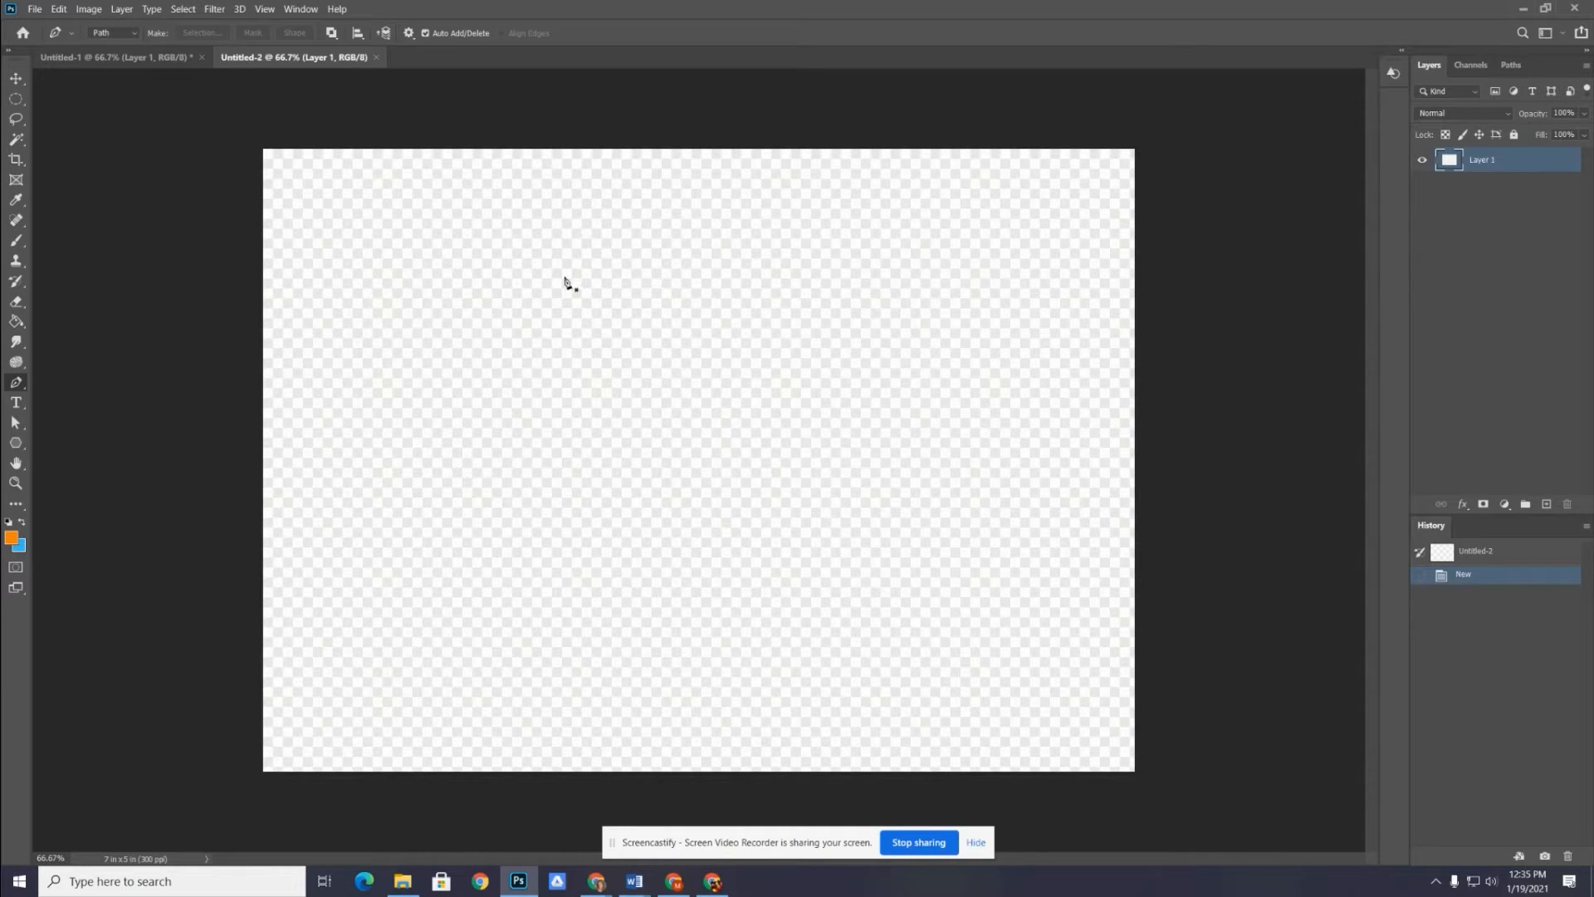
Show the Timeline and hide the screen-sharing notice covering it
{"action": "left_click", "coordinate": [296, 10]}
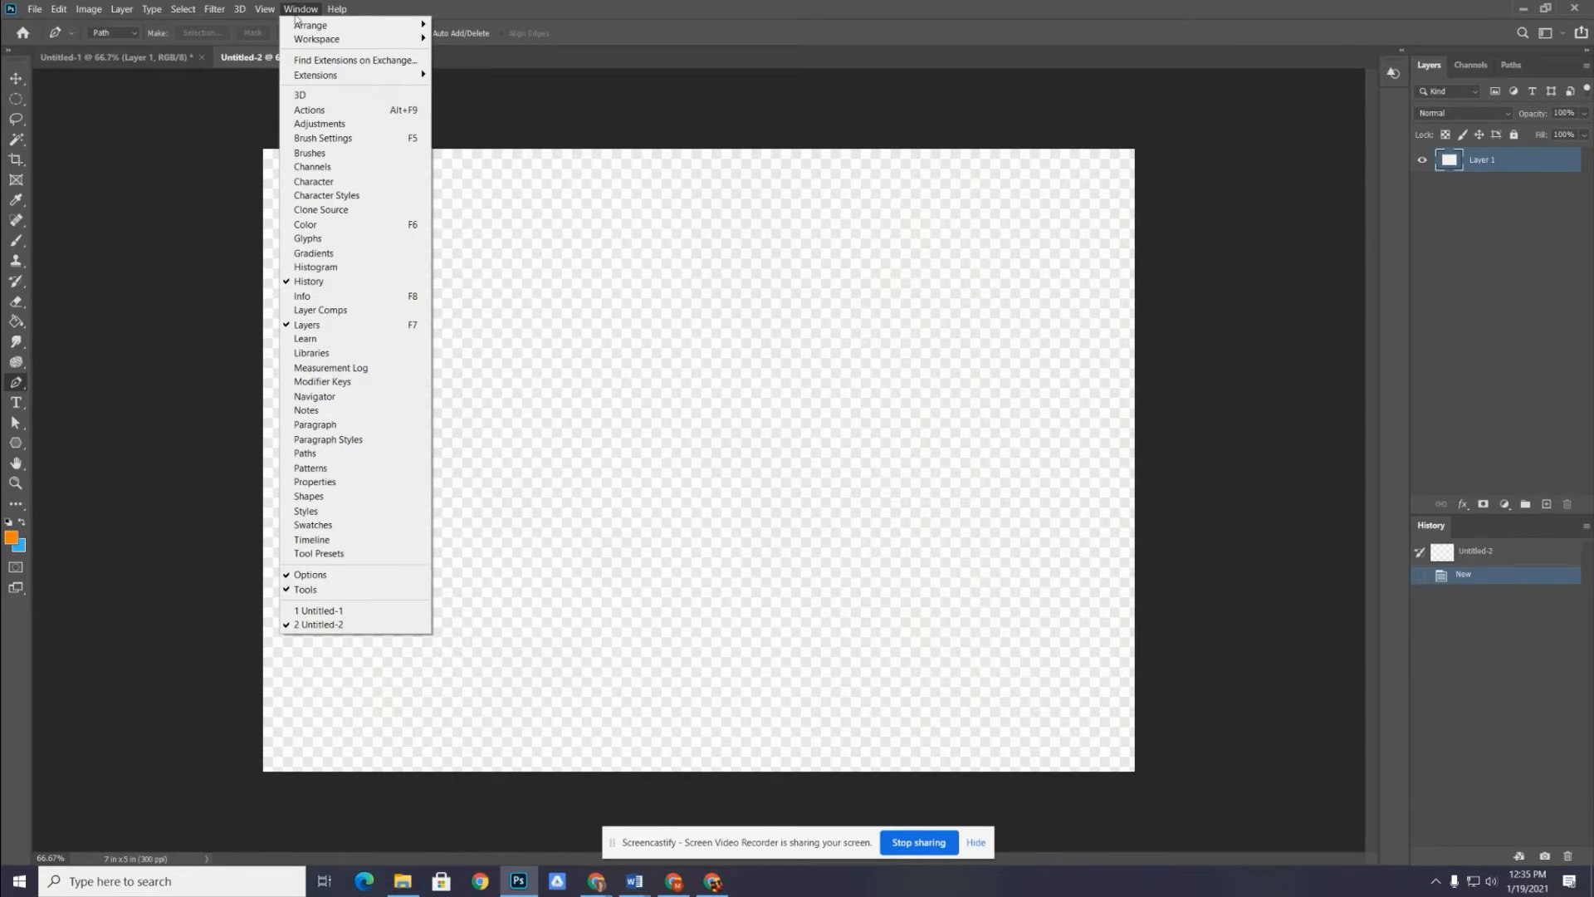
{"action": "left_click", "coordinate": [329, 540]}
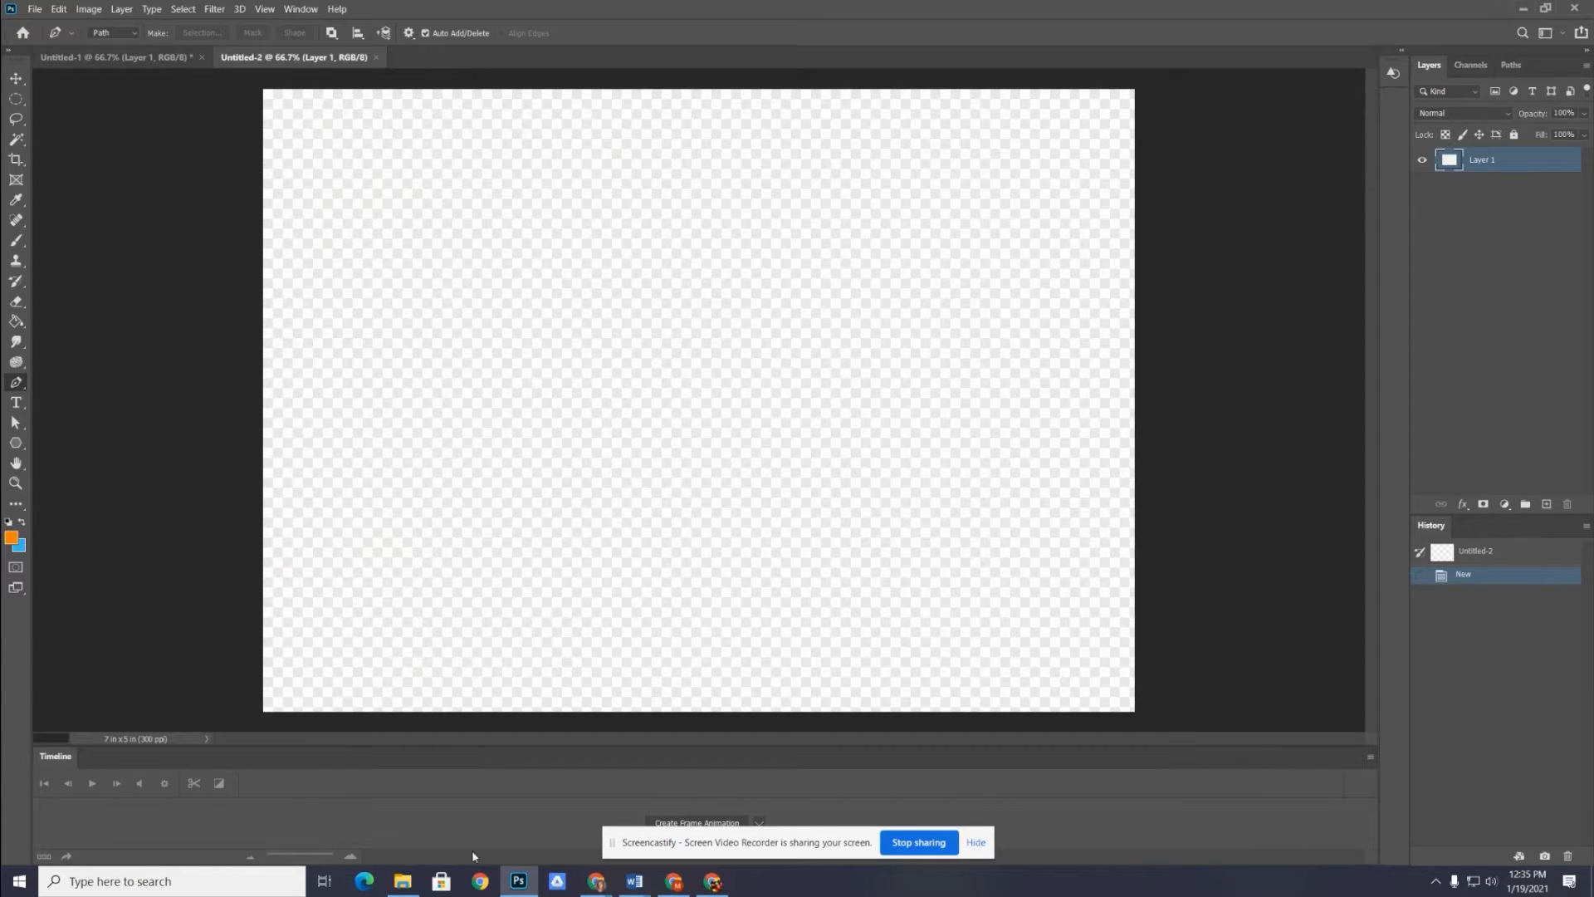
{"action": "left_click", "coordinate": [977, 842]}
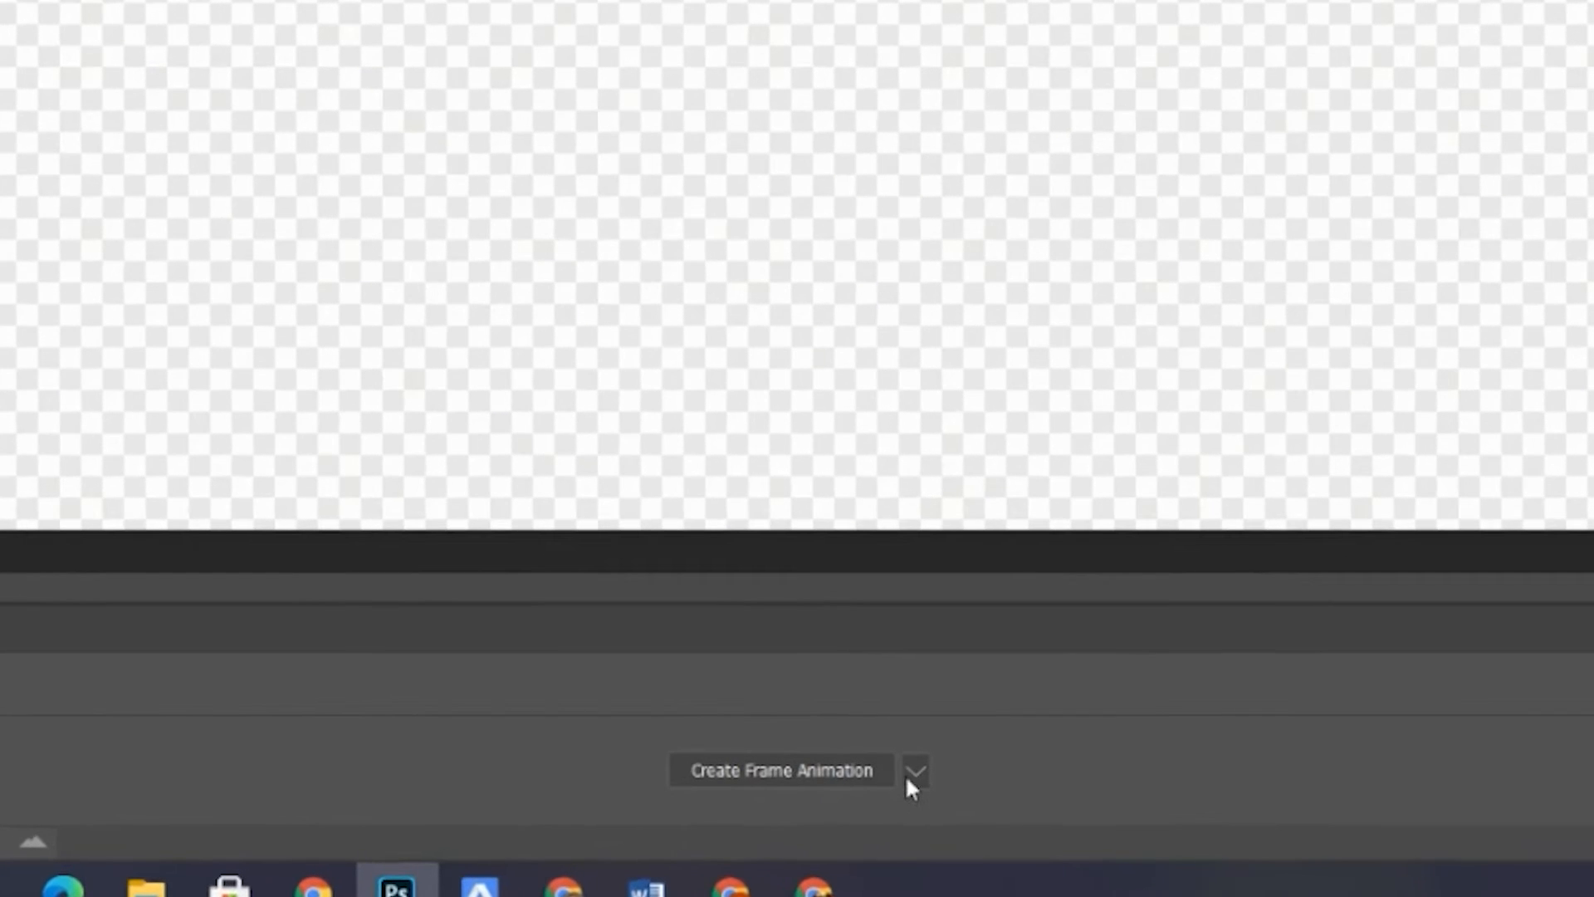
Try Create Video Timeline as the timeline type and return it to Create Frame Animation
{"action": "left_click", "coordinate": [909, 774]}
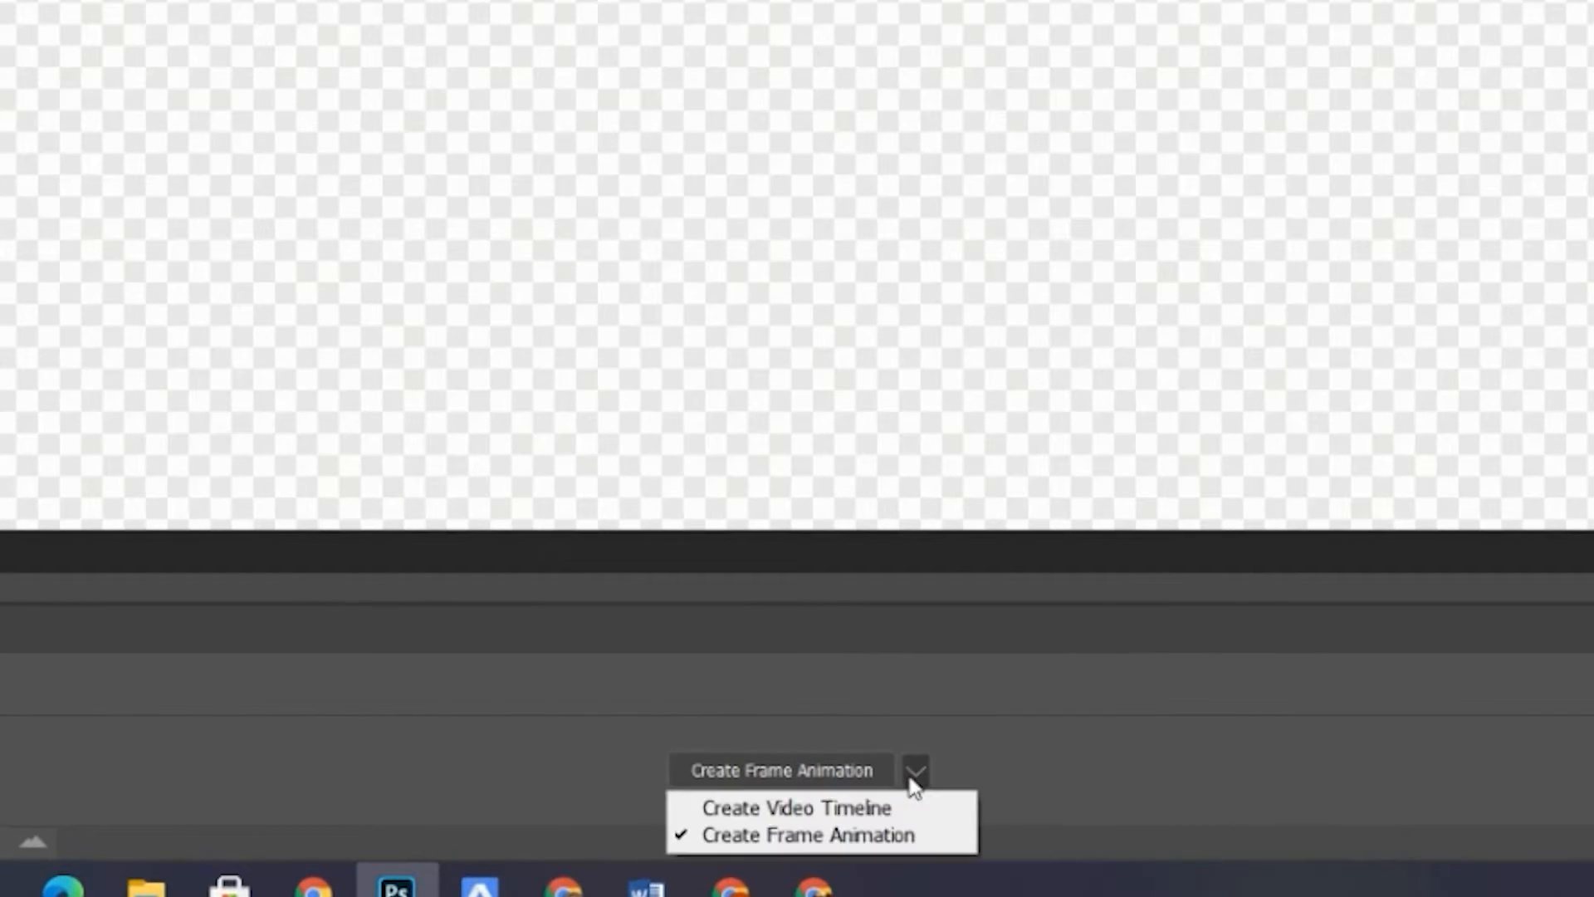
{"action": "left_click", "coordinate": [849, 810]}
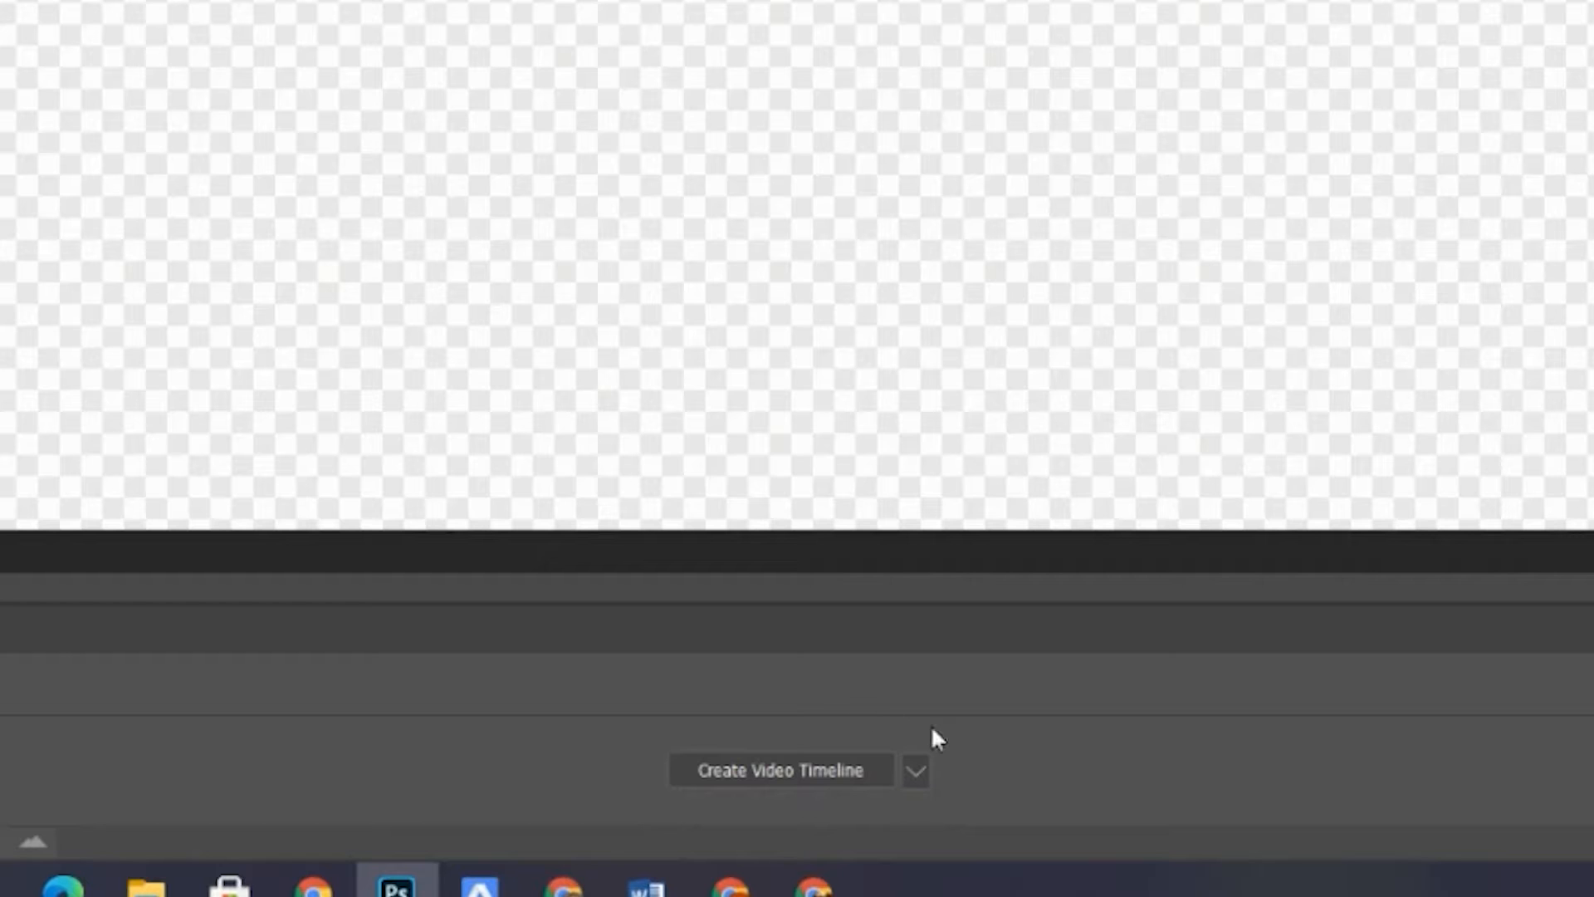
{"action": "left_click", "coordinate": [911, 772]}
{"action": "left_click", "coordinate": [863, 837]}
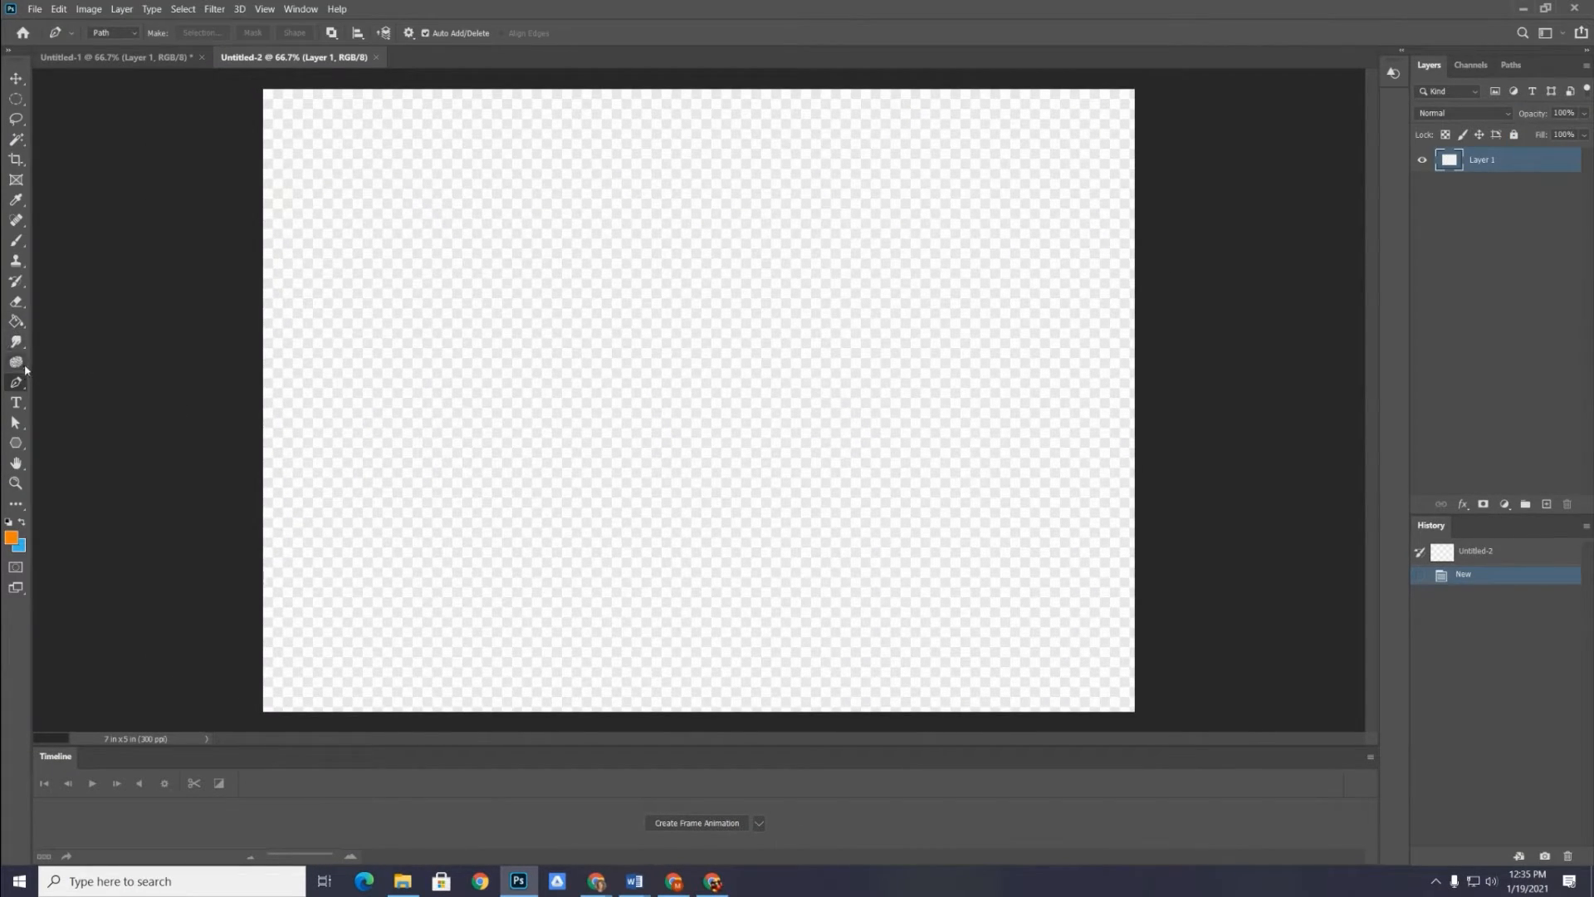
Activate the Polygon tool and reset it to its default settings
{"action": "left_click", "coordinate": [13, 444]}
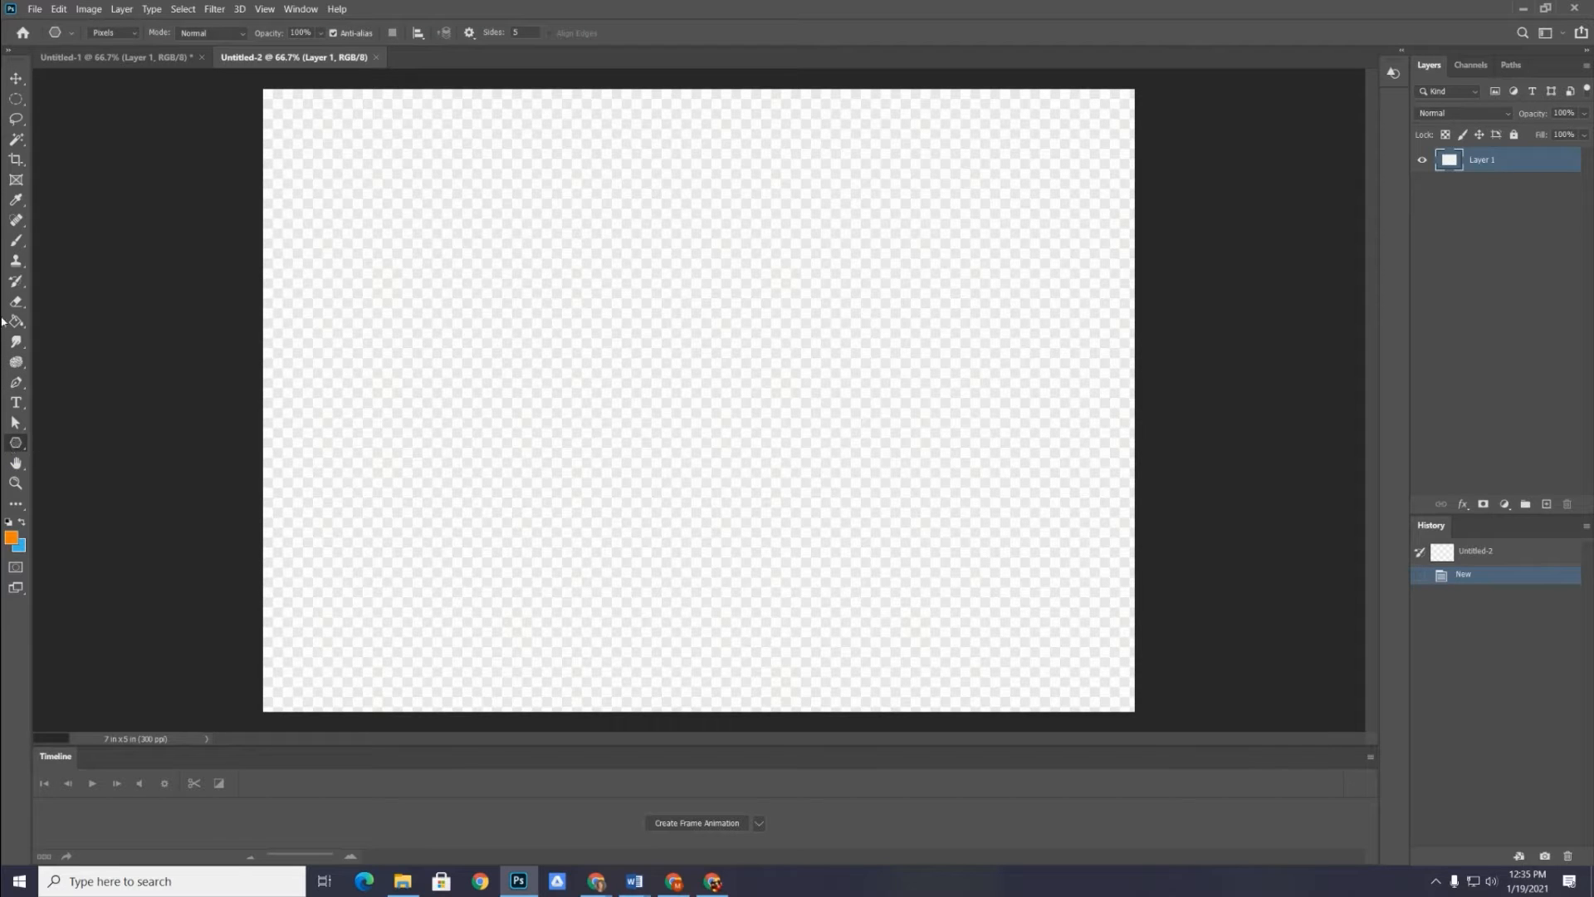
{"action": "right_click", "coordinate": [56, 32]}
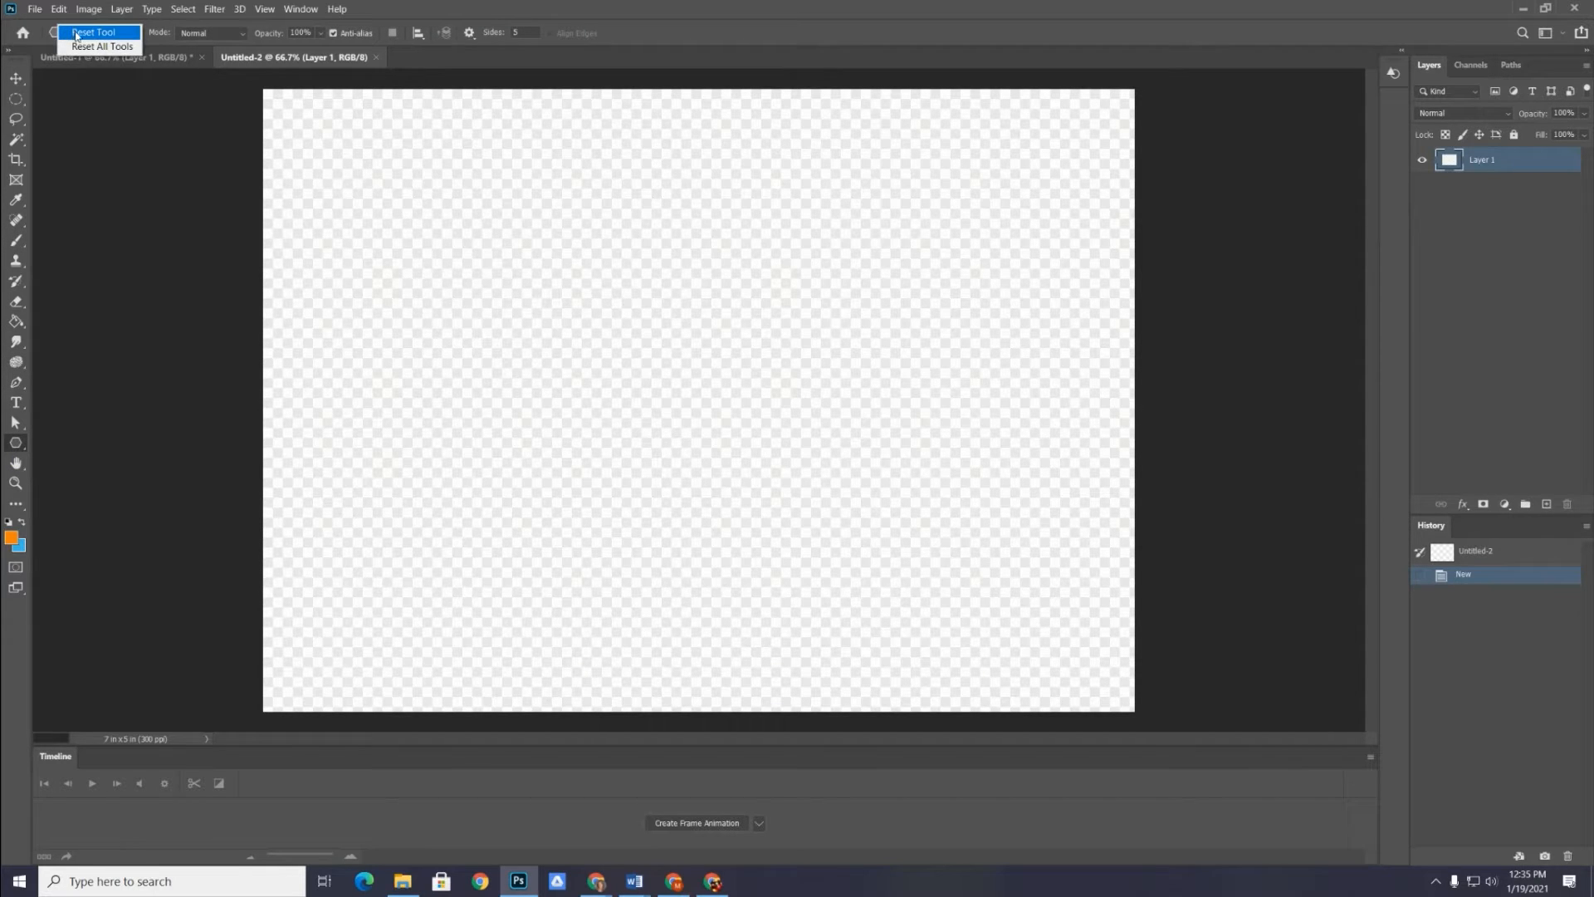
{"action": "left_click", "coordinate": [76, 34]}
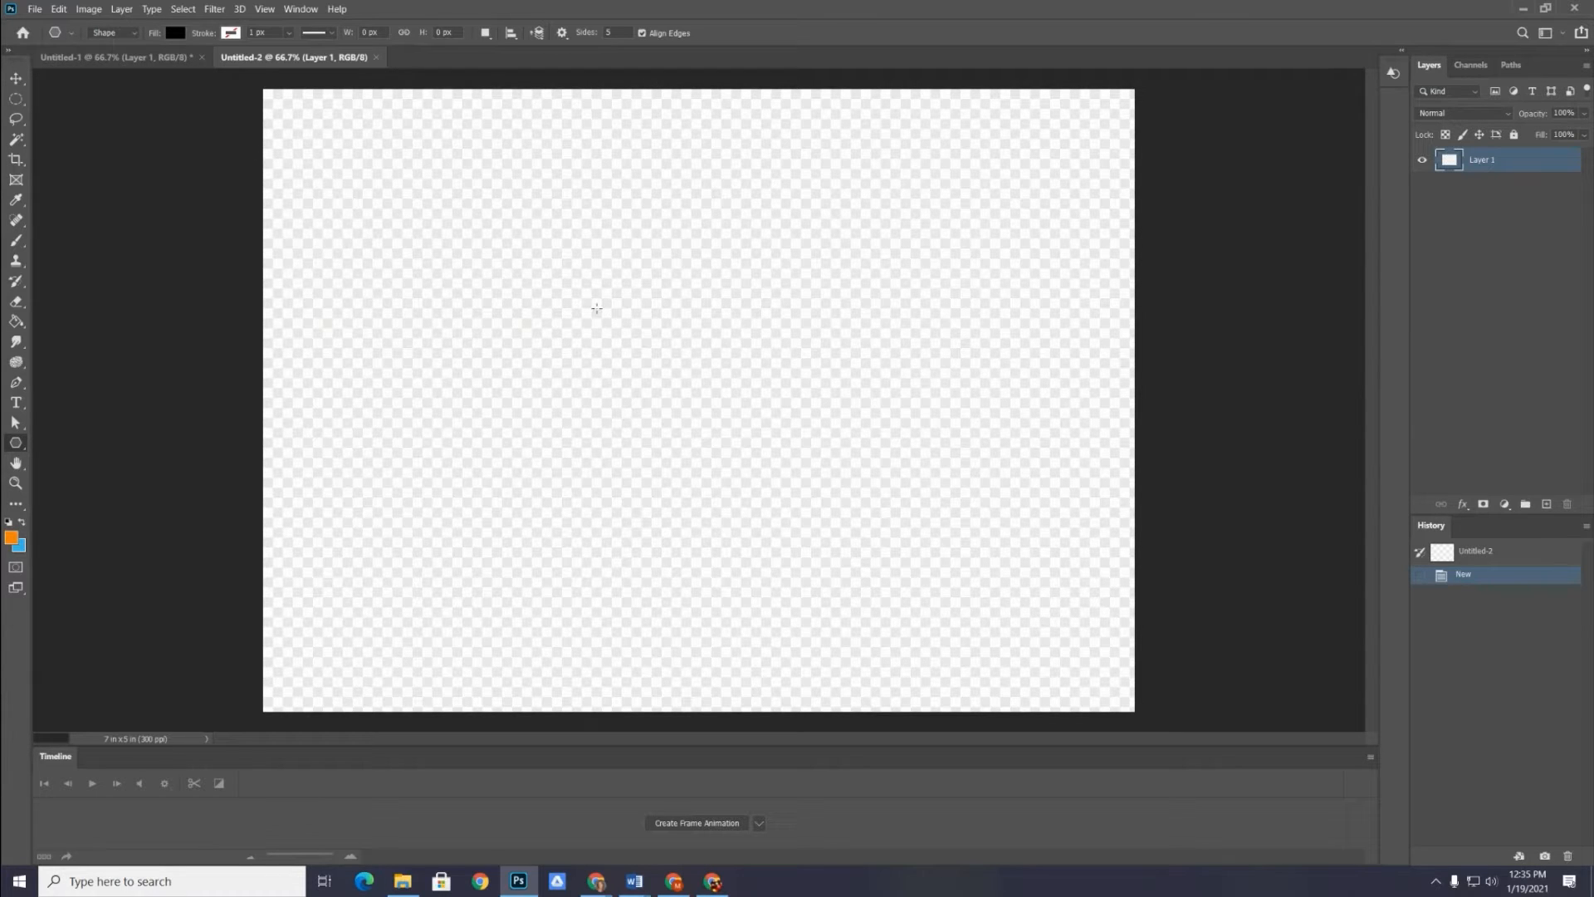
Try a black five-sided polygon in Shape mode, undo it and set the Polygon tool mode to Pixels
{"action": "left_click_drag", "start_coordinate": [596, 305], "coordinate": [753, 455]}
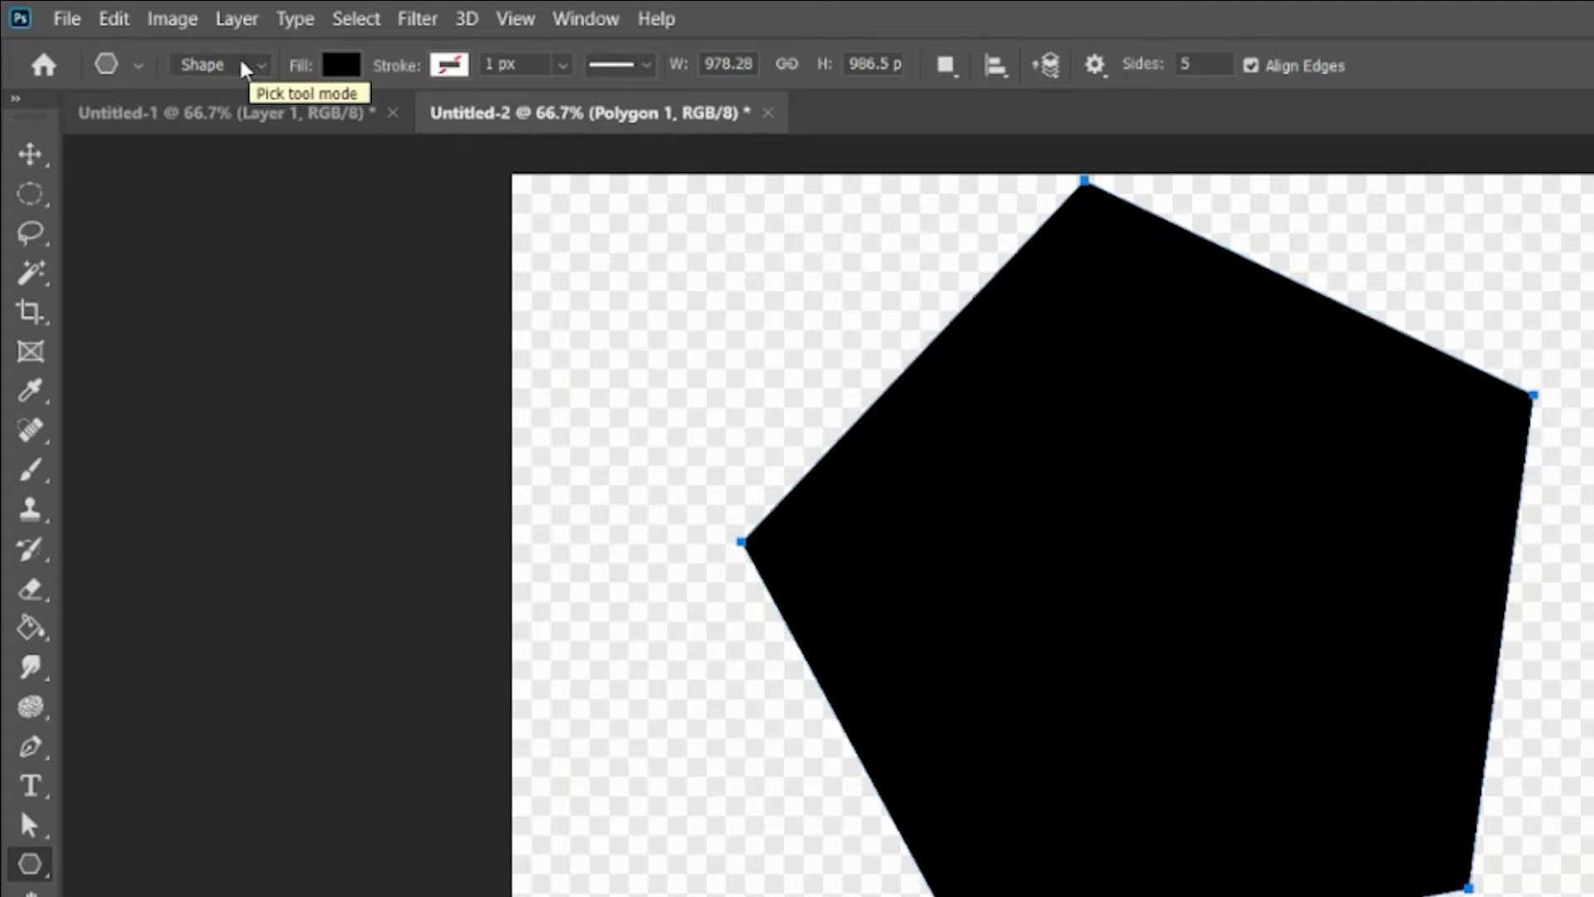
{"action": "key", "text": "ctrl+z"}
{"action": "left_click", "coordinate": [193, 66]}
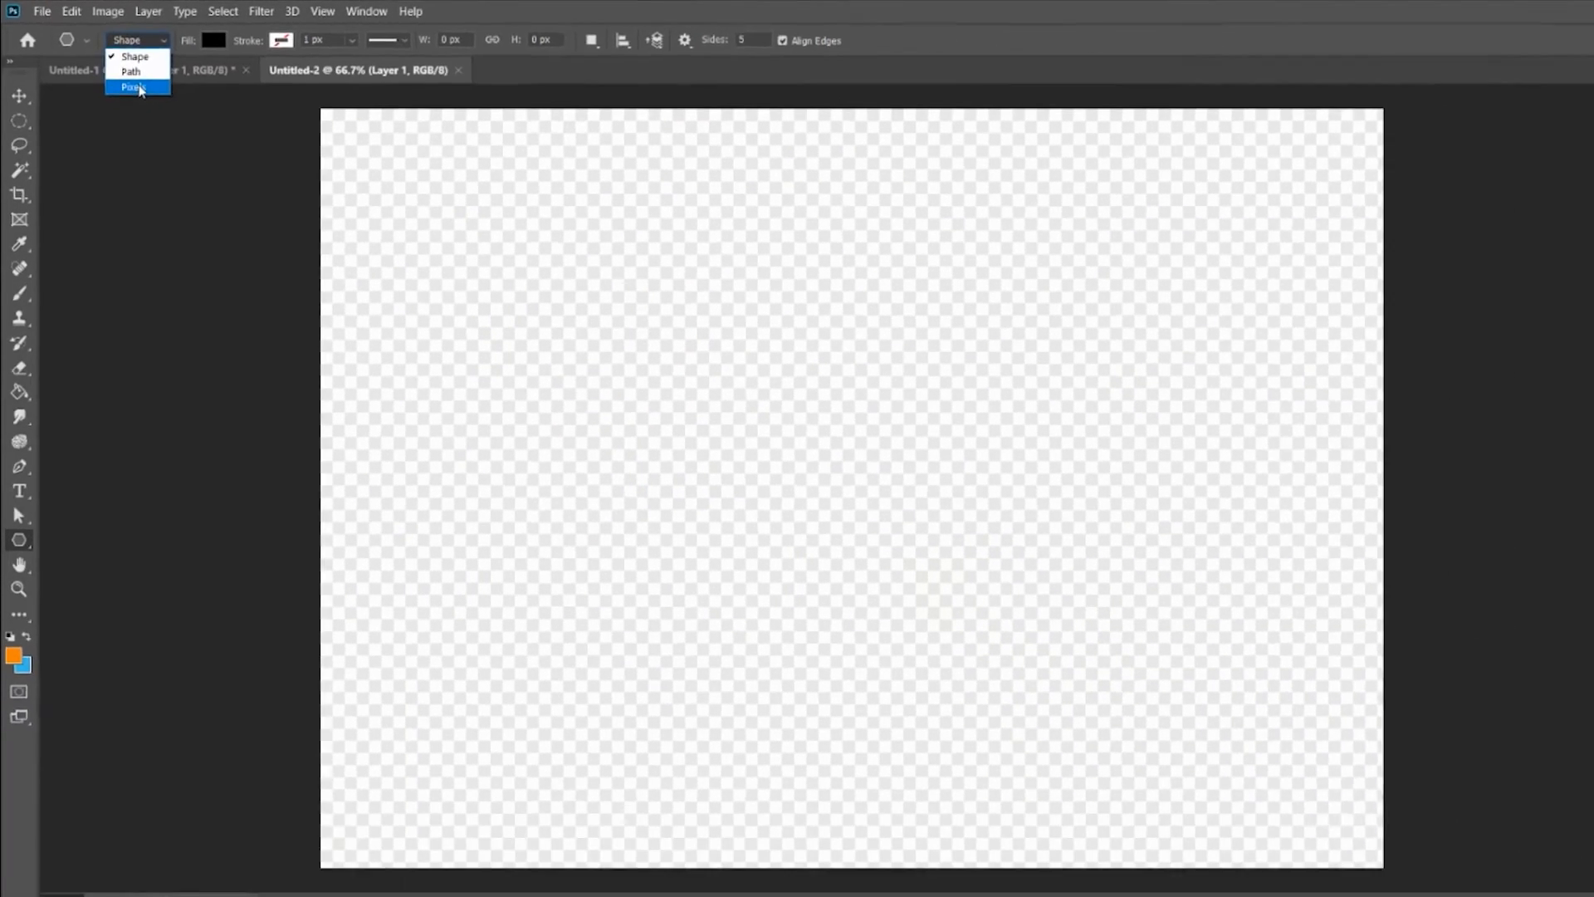
{"action": "left_click", "coordinate": [170, 108]}
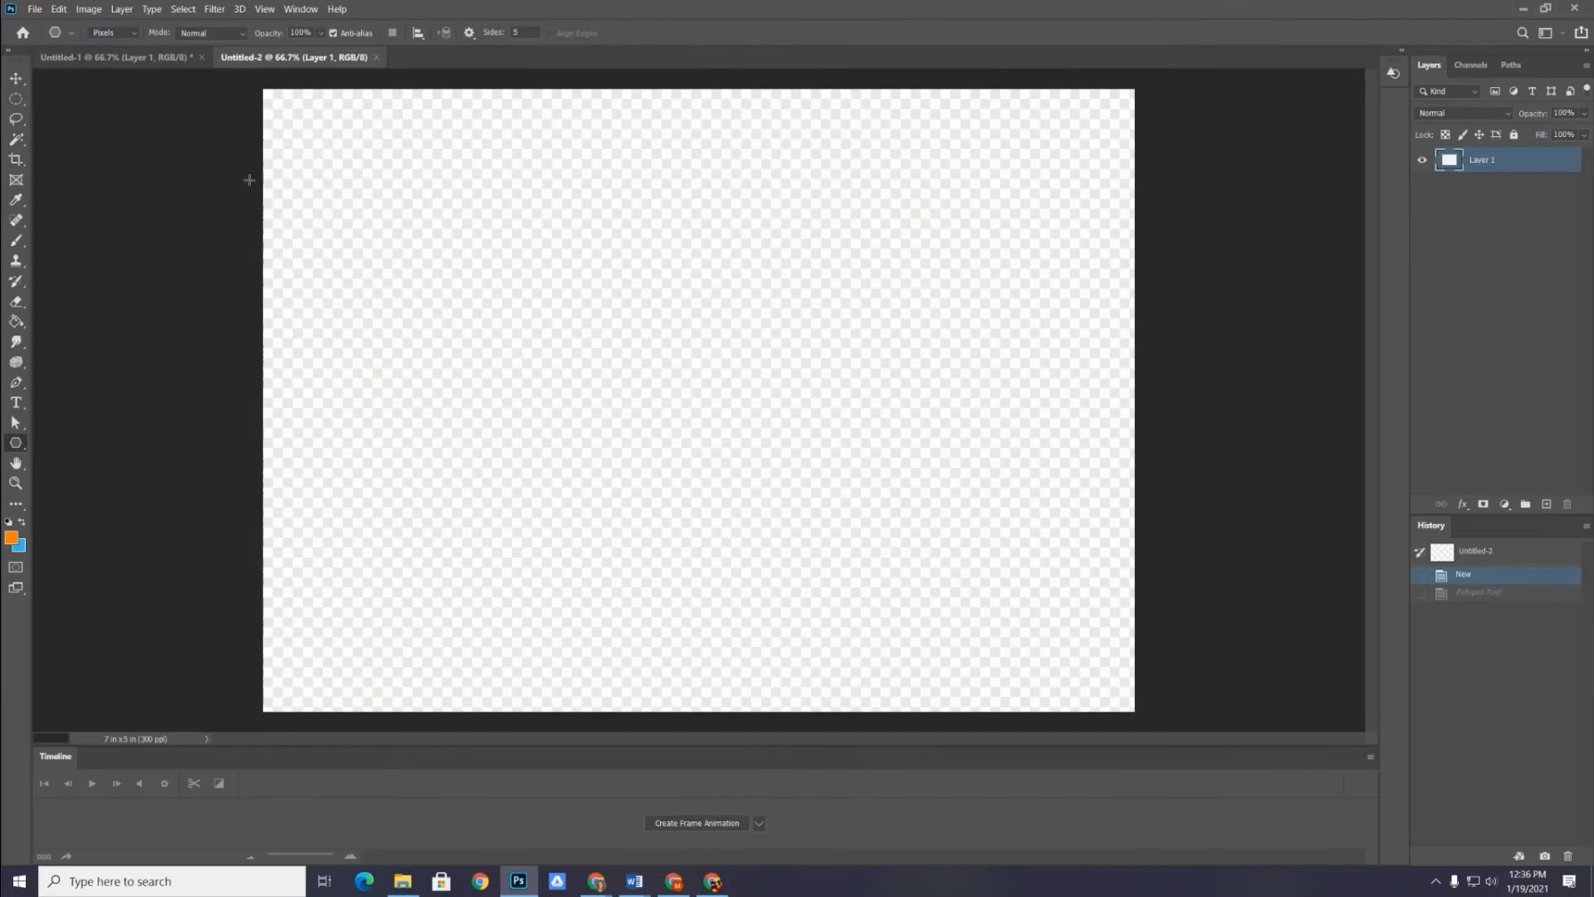
Try an orange five-sided polygon in Pixels mode near the canvas centre and undo it
{"action": "left_click_drag", "start_coordinate": [1050, 602], "coordinate": [1053, 606]}
{"action": "left_click_drag", "start_coordinate": [706, 408], "coordinate": [623, 291]}
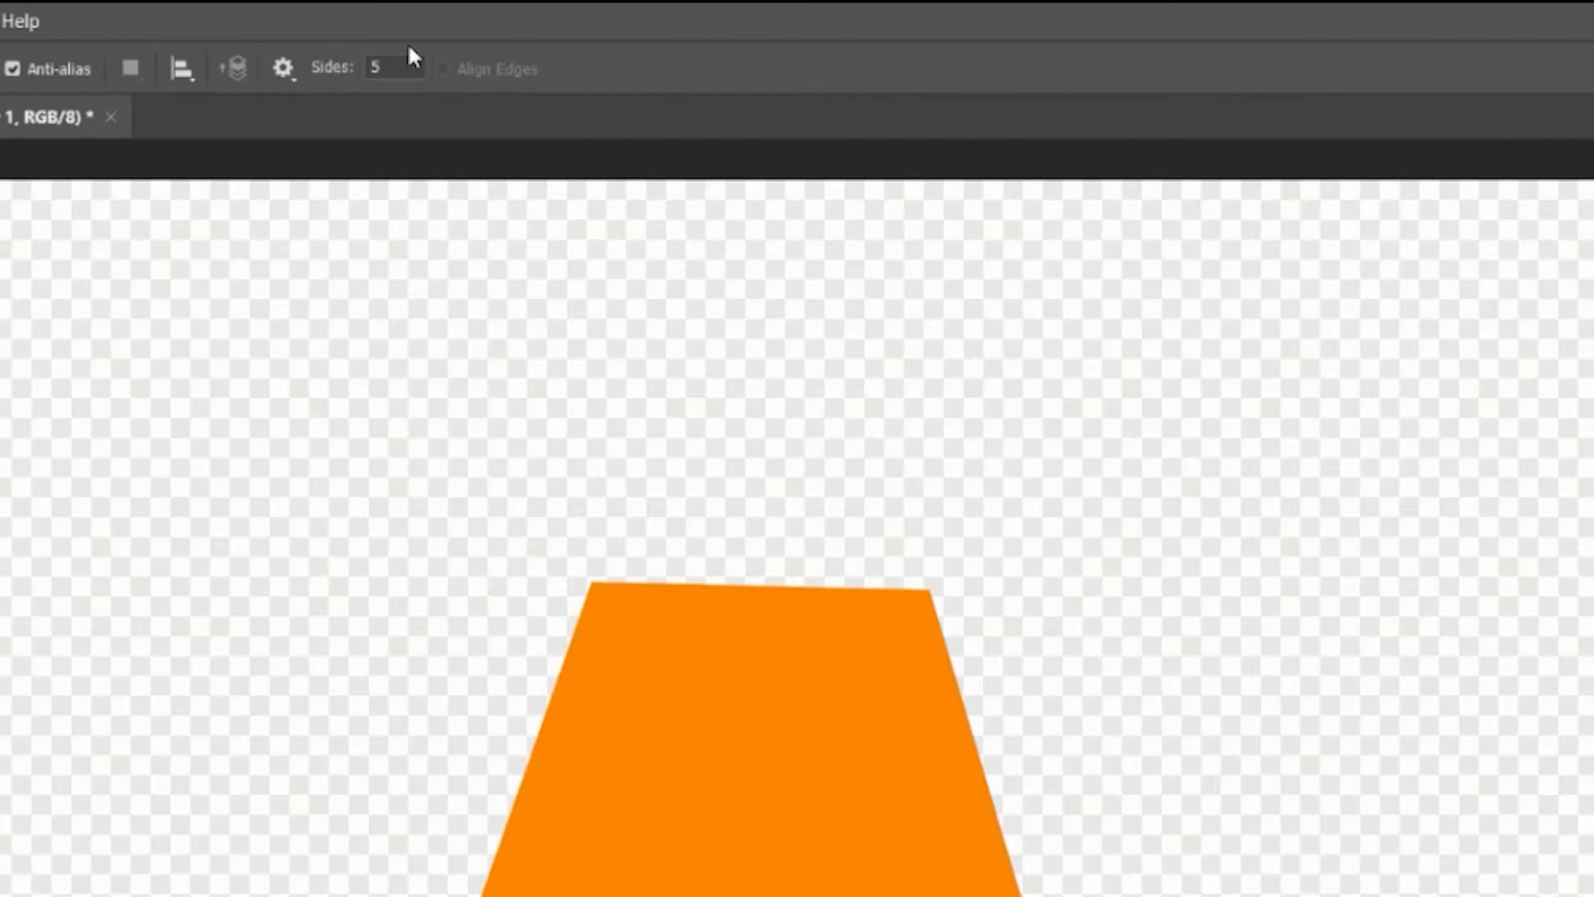
{"action": "key", "text": "ctrl+z"}
Enable the Star option for the Polygon tool and draw an upright orange five-pointed star near the canvas centre
{"action": "left_click", "coordinate": [283, 70]}
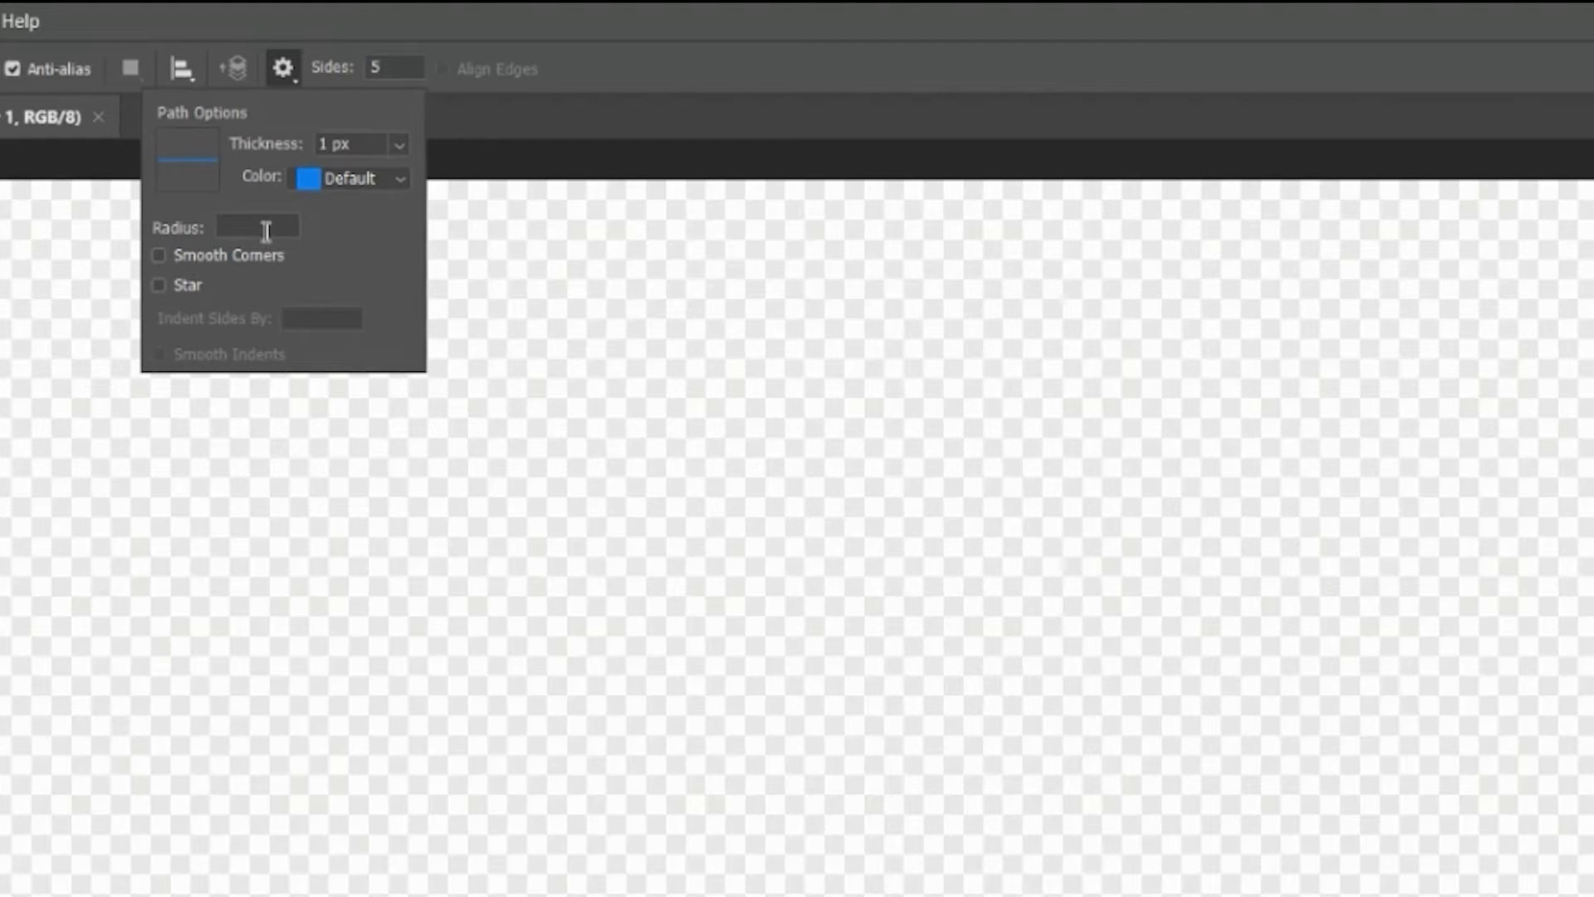
{"action": "left_click", "coordinate": [158, 286]}
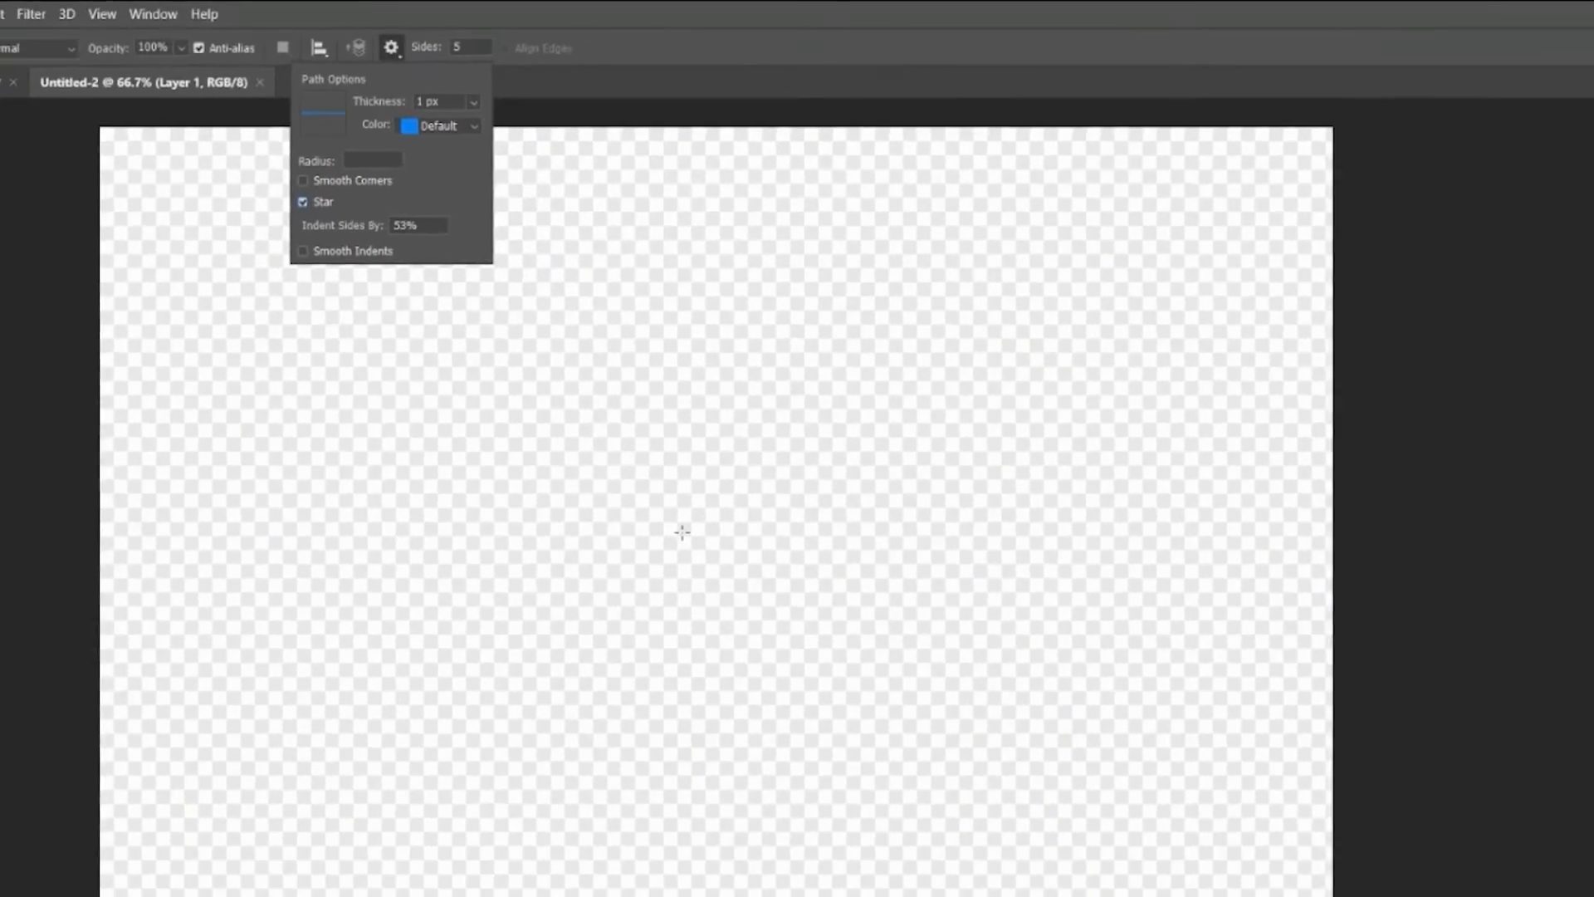
{"action": "left_click_drag", "start_coordinate": [693, 750], "coordinate": [685, 710]}
{"action": "left_click_drag", "start_coordinate": [671, 355], "coordinate": [677, 215]}
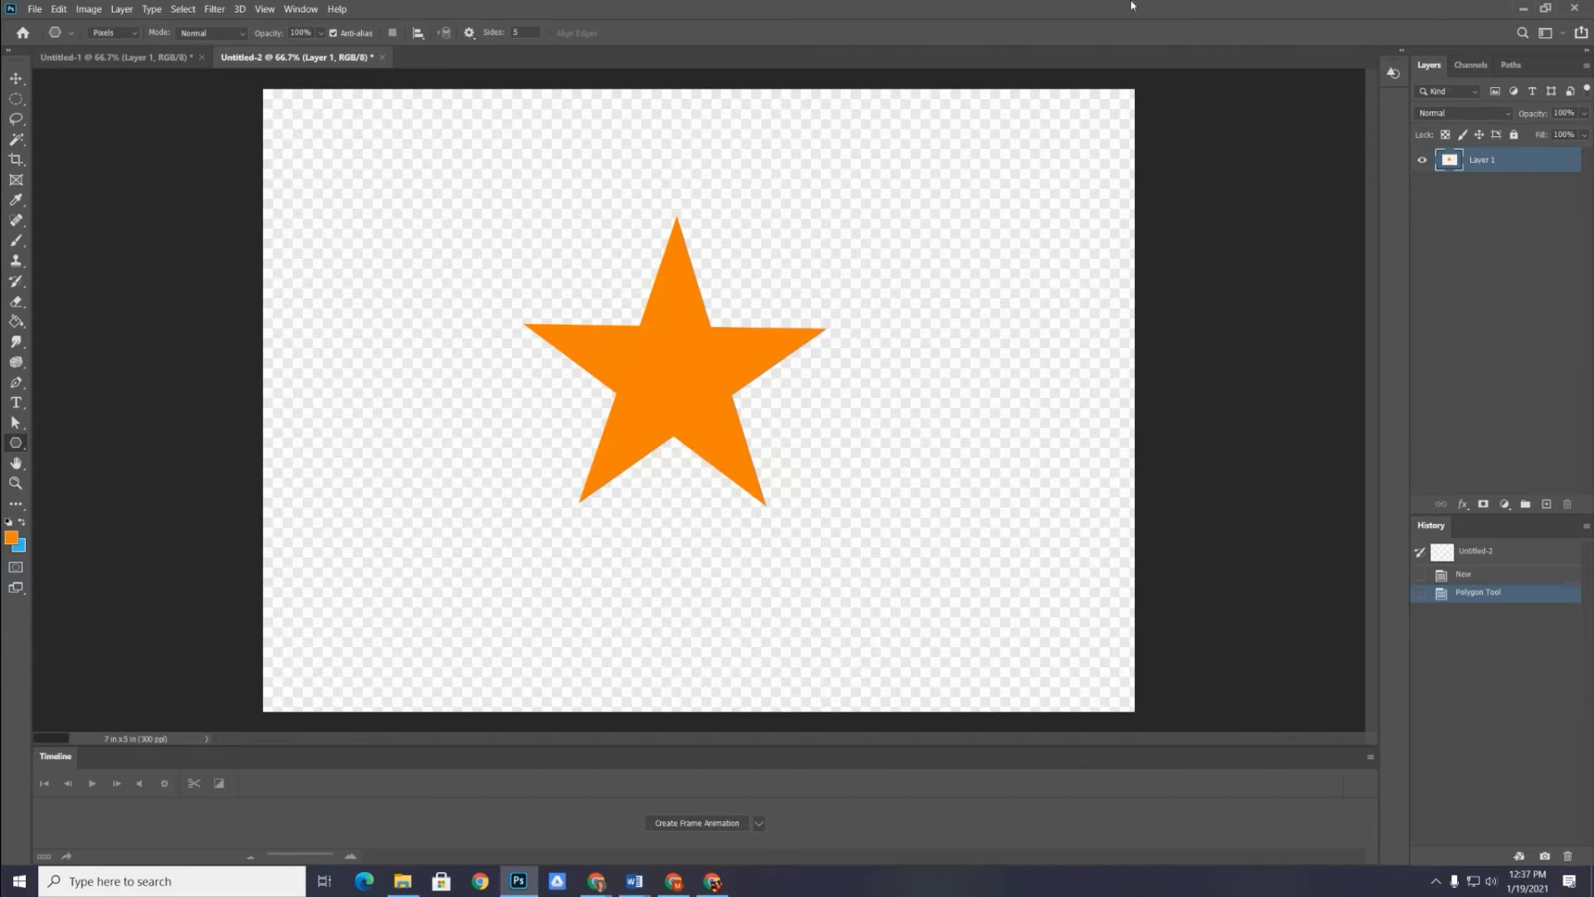
Duplicate the orange star layer, recolor the copy bright red with the Paint Bucket and place it beneath the orange star
{"action": "left_click_drag", "start_coordinate": [1451, 162], "coordinate": [1546, 504]}
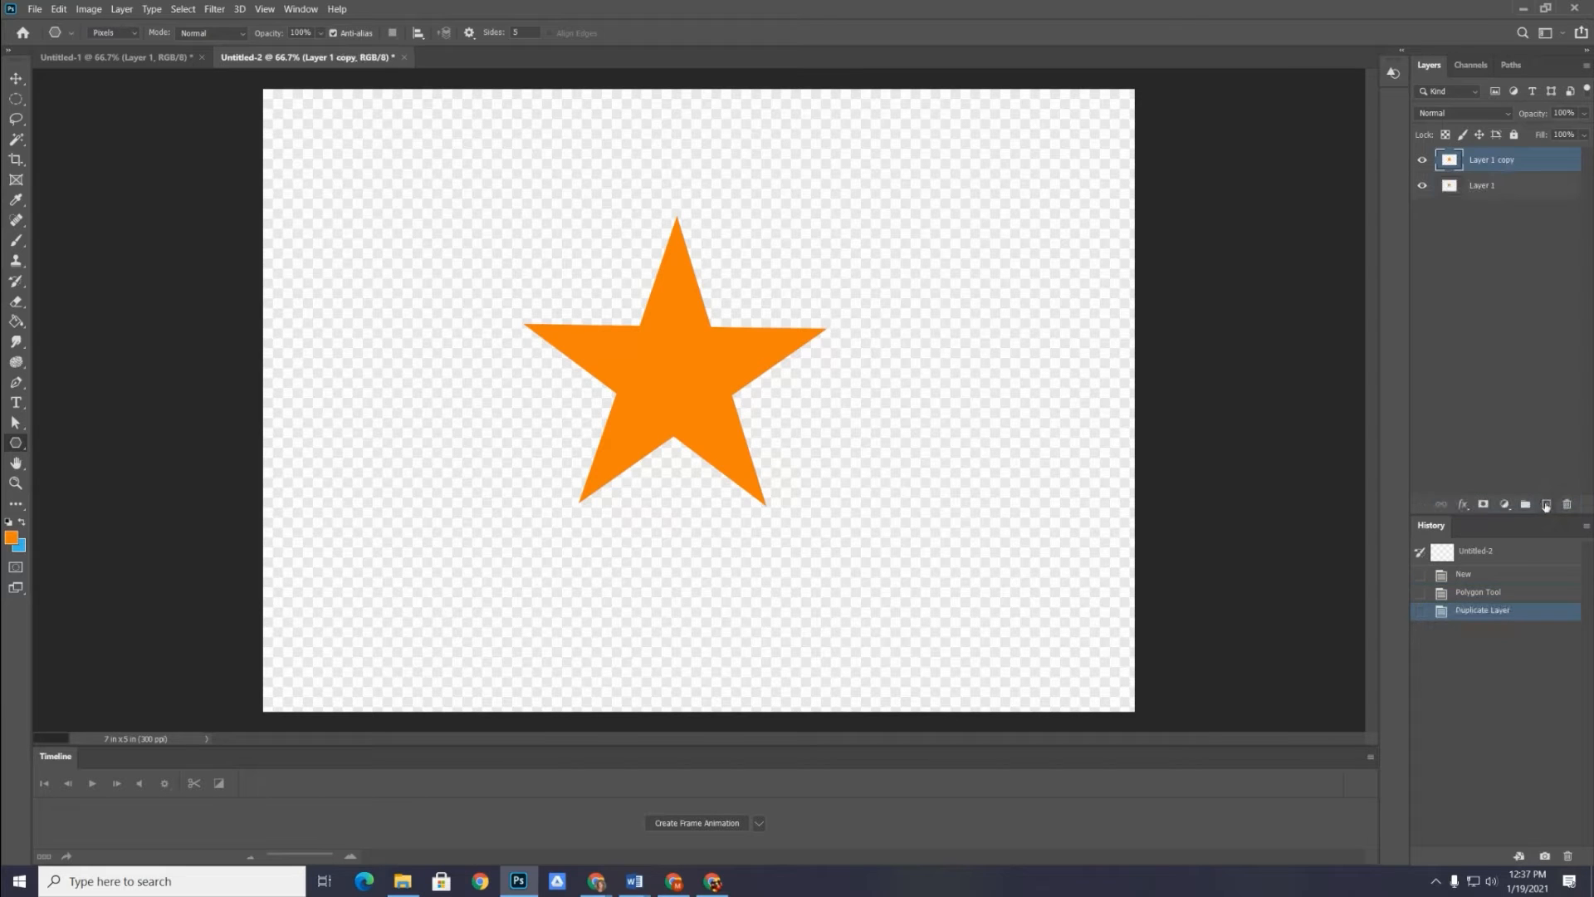
{"action": "left_click", "coordinate": [11, 538]}
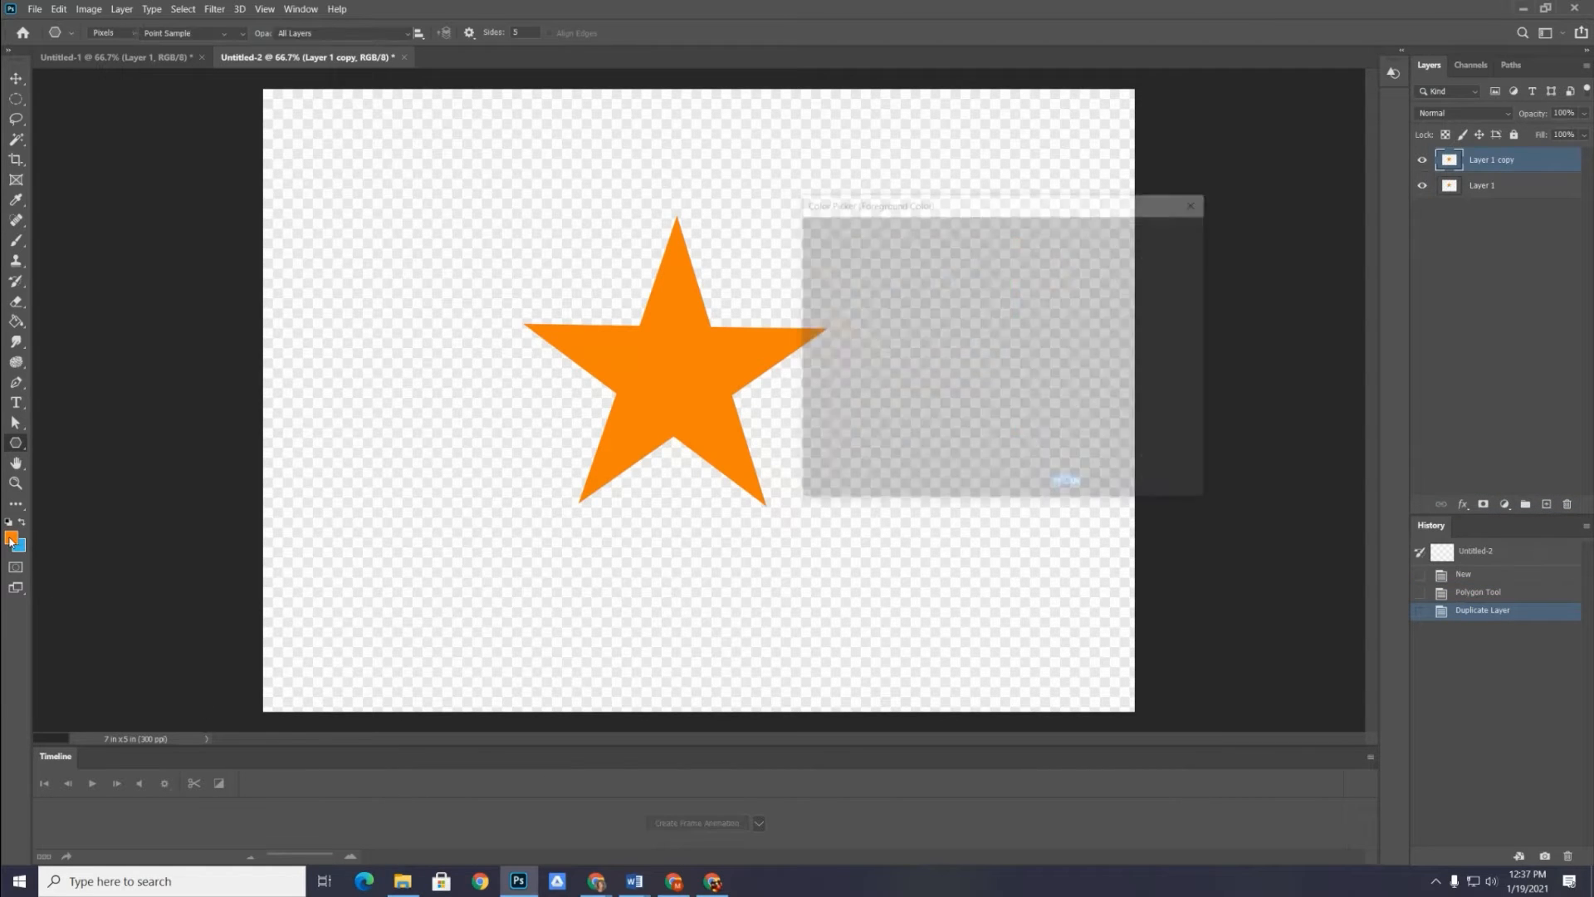
{"action": "left_click_drag", "start_coordinate": [1020, 250], "coordinate": [1037, 242]}
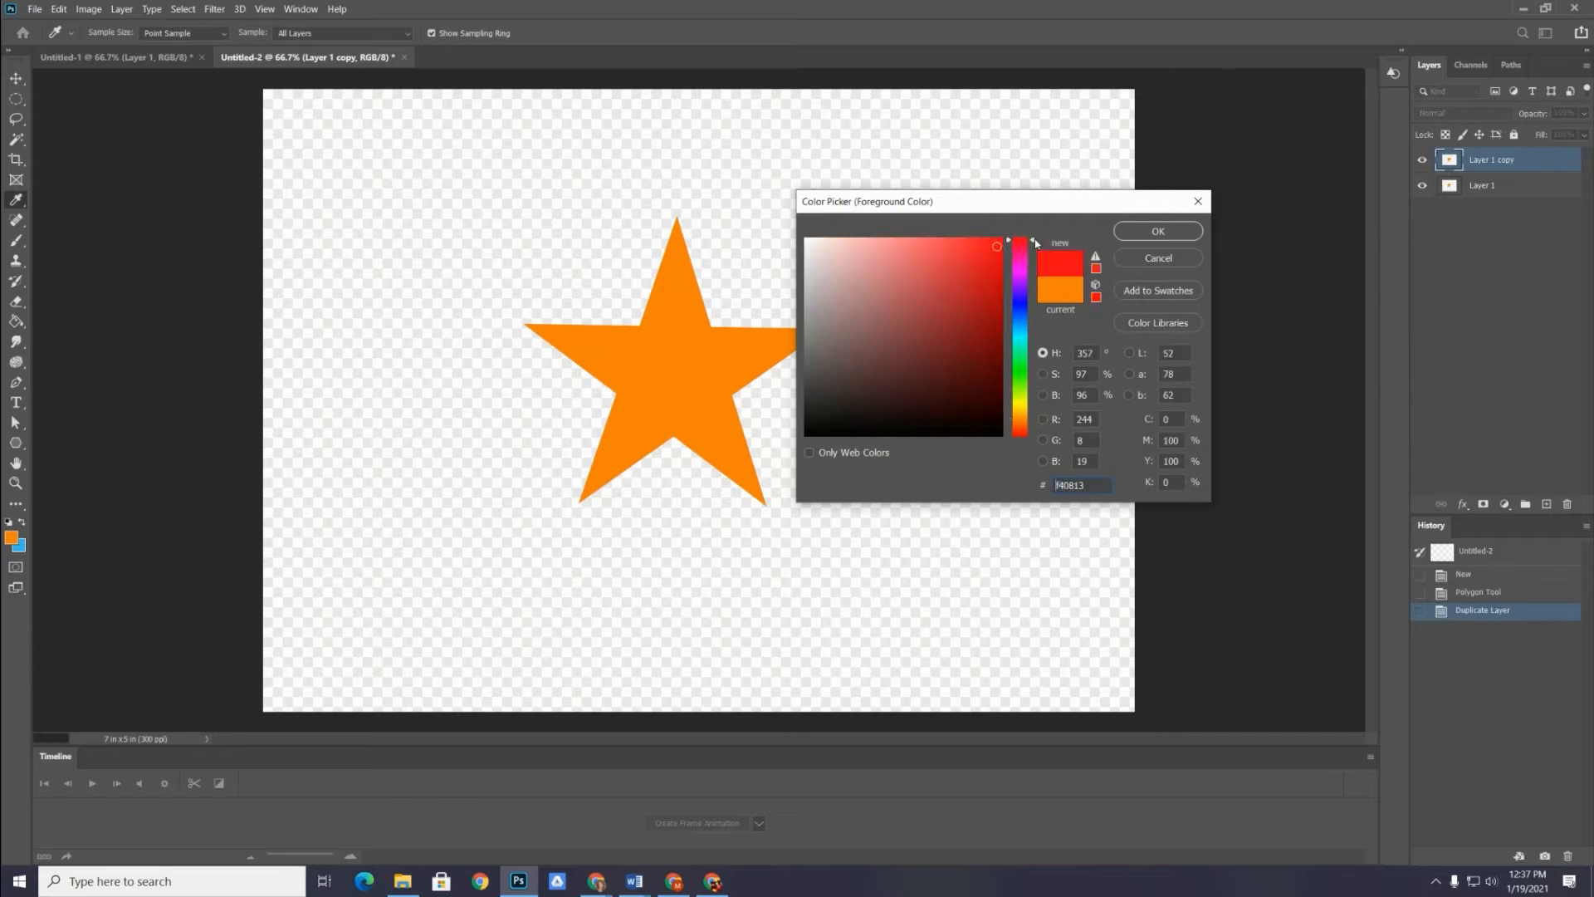
{"action": "left_click", "coordinate": [1146, 235]}
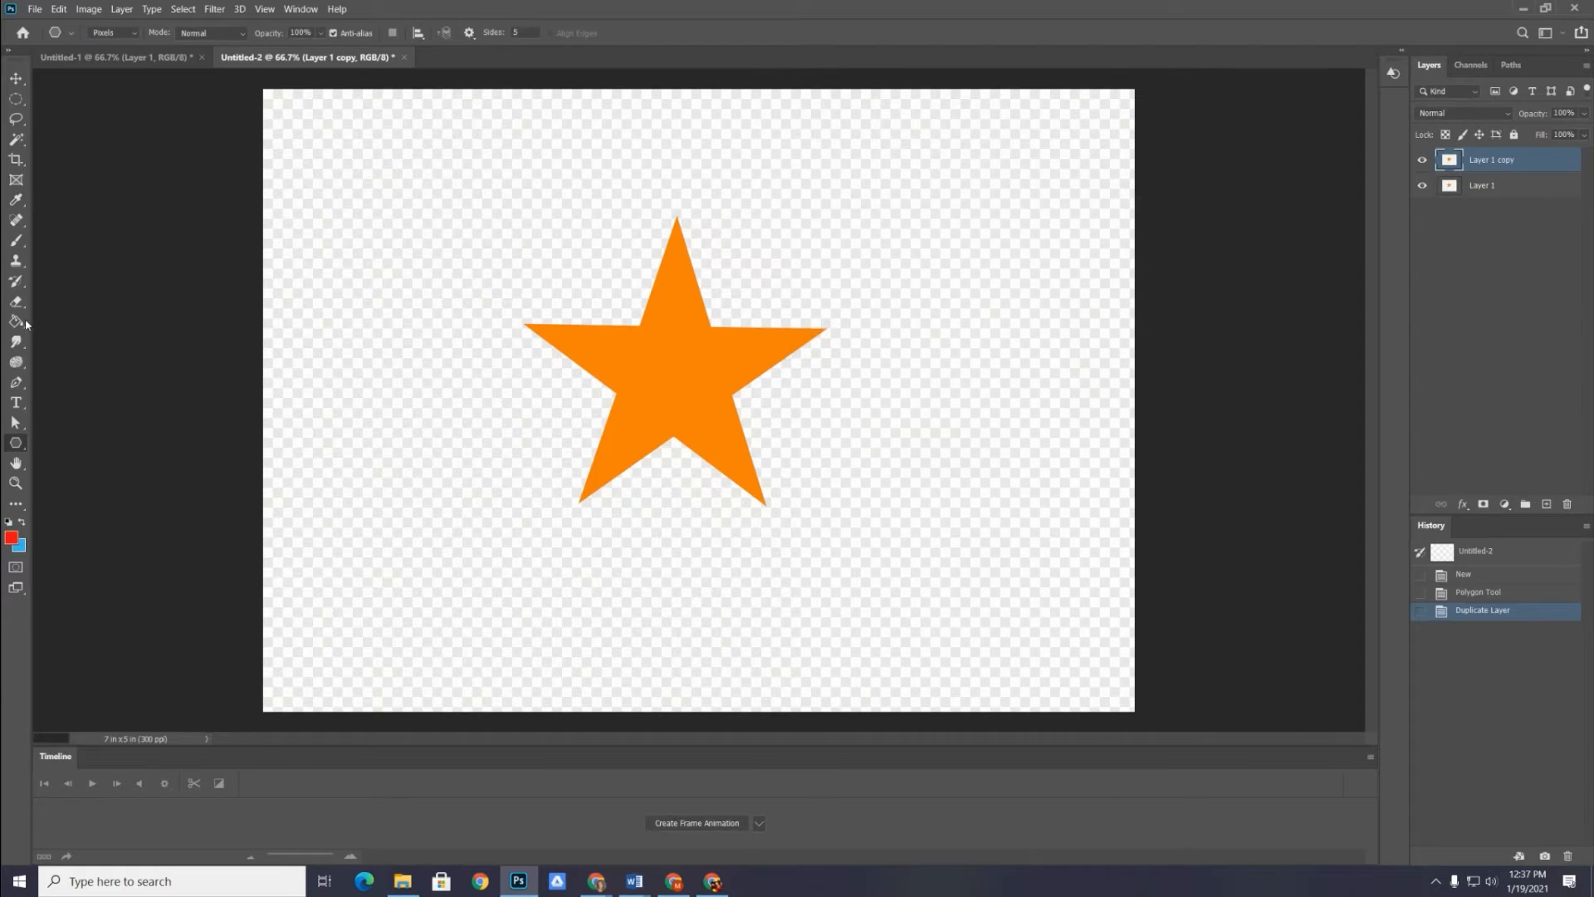
{"action": "left_click", "coordinate": [16, 323]}
{"action": "left_click", "coordinate": [655, 368]}
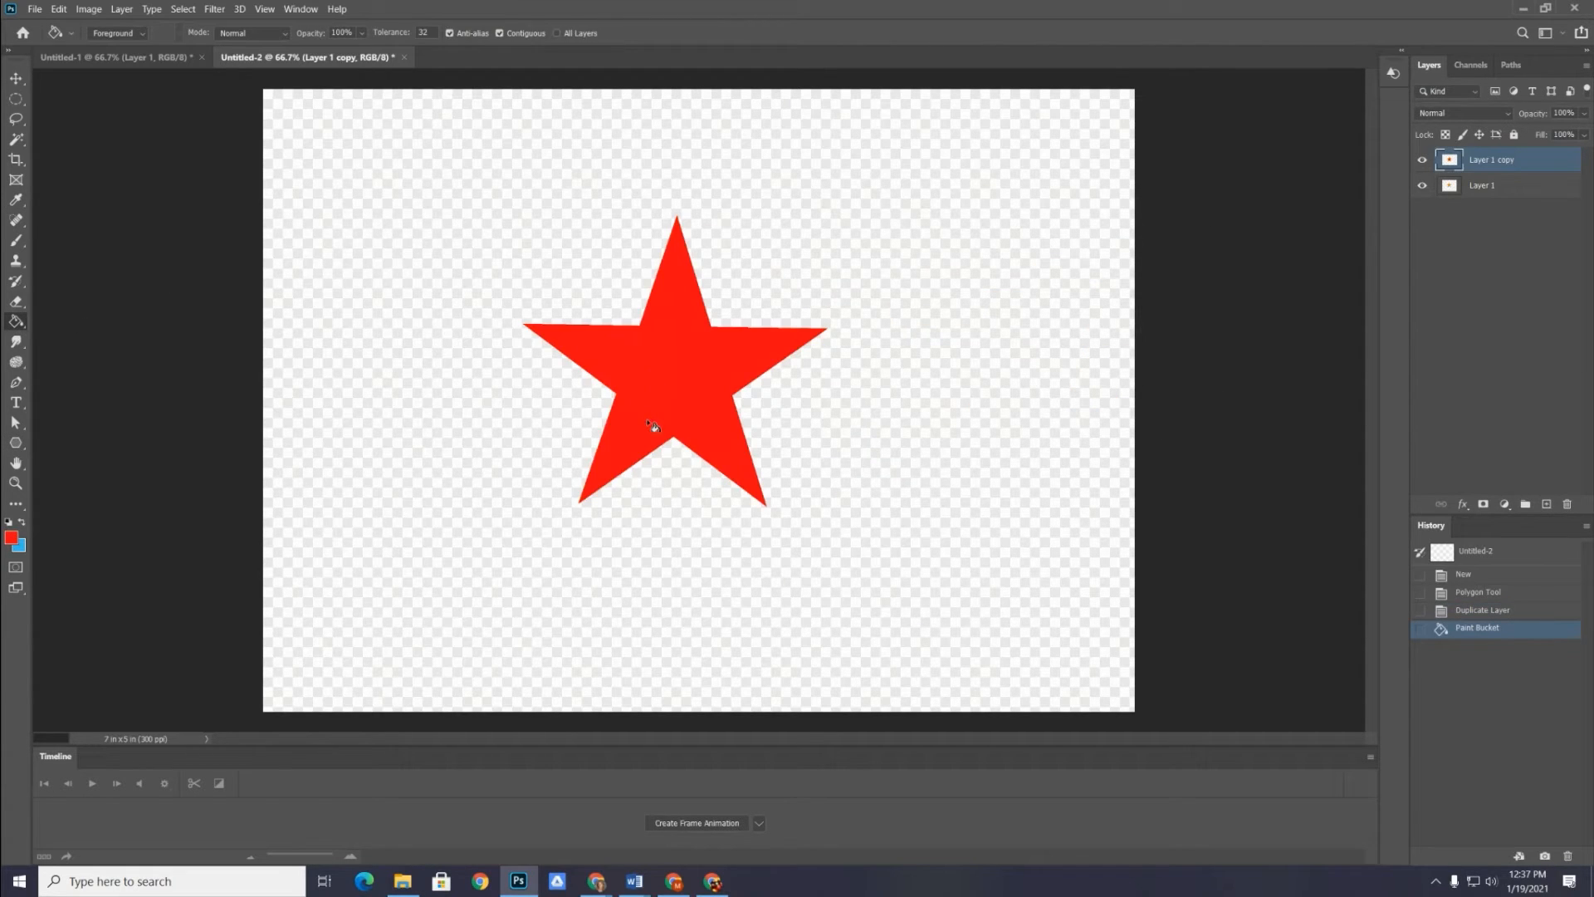
{"action": "left_click_drag", "start_coordinate": [1491, 156], "coordinate": [1496, 198]}
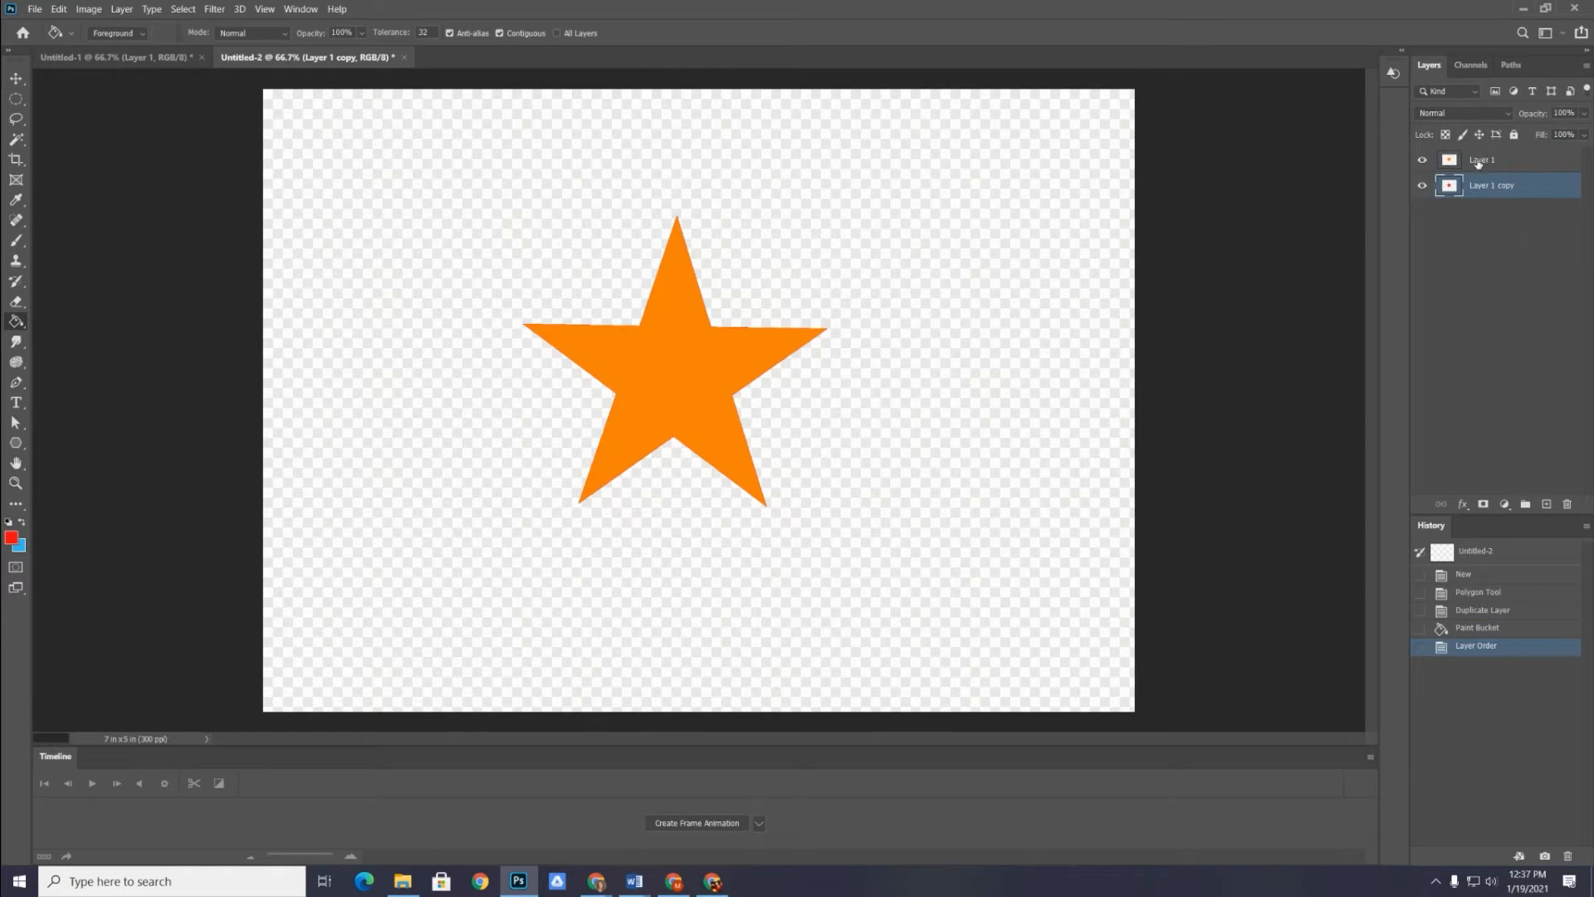
Duplicate the red star layer and fill the copied star with yellow using the Paint Bucket
{"action": "left_click_drag", "start_coordinate": [1480, 184], "coordinate": [1546, 504]}
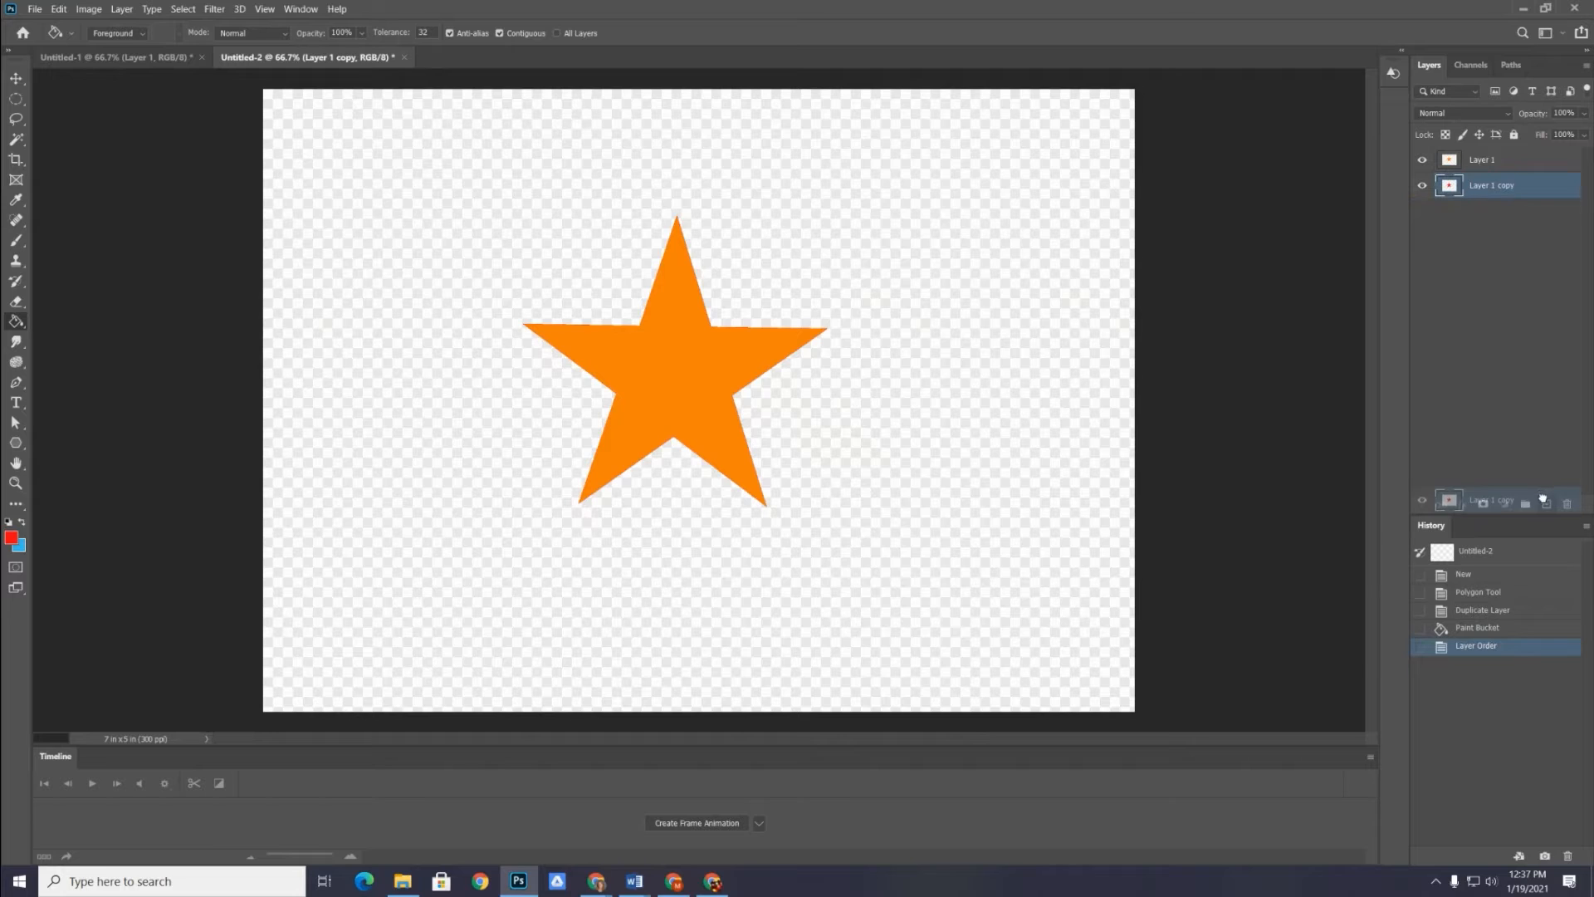
{"action": "left_click", "coordinate": [10, 537]}
{"action": "left_click", "coordinate": [1020, 403]}
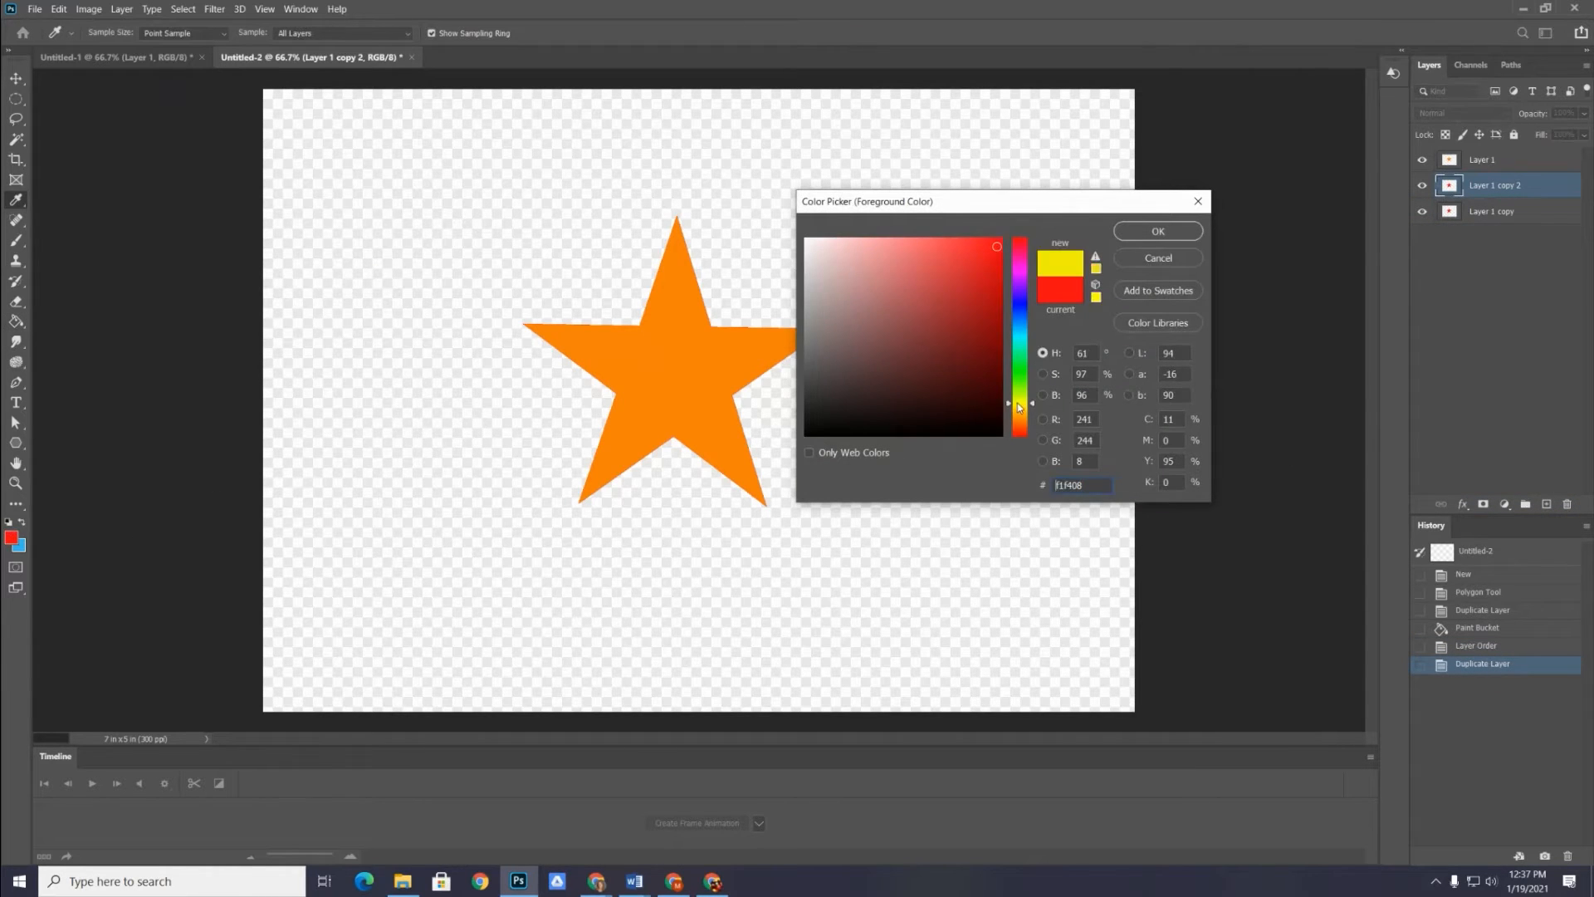
{"action": "left_click", "coordinate": [1158, 231]}
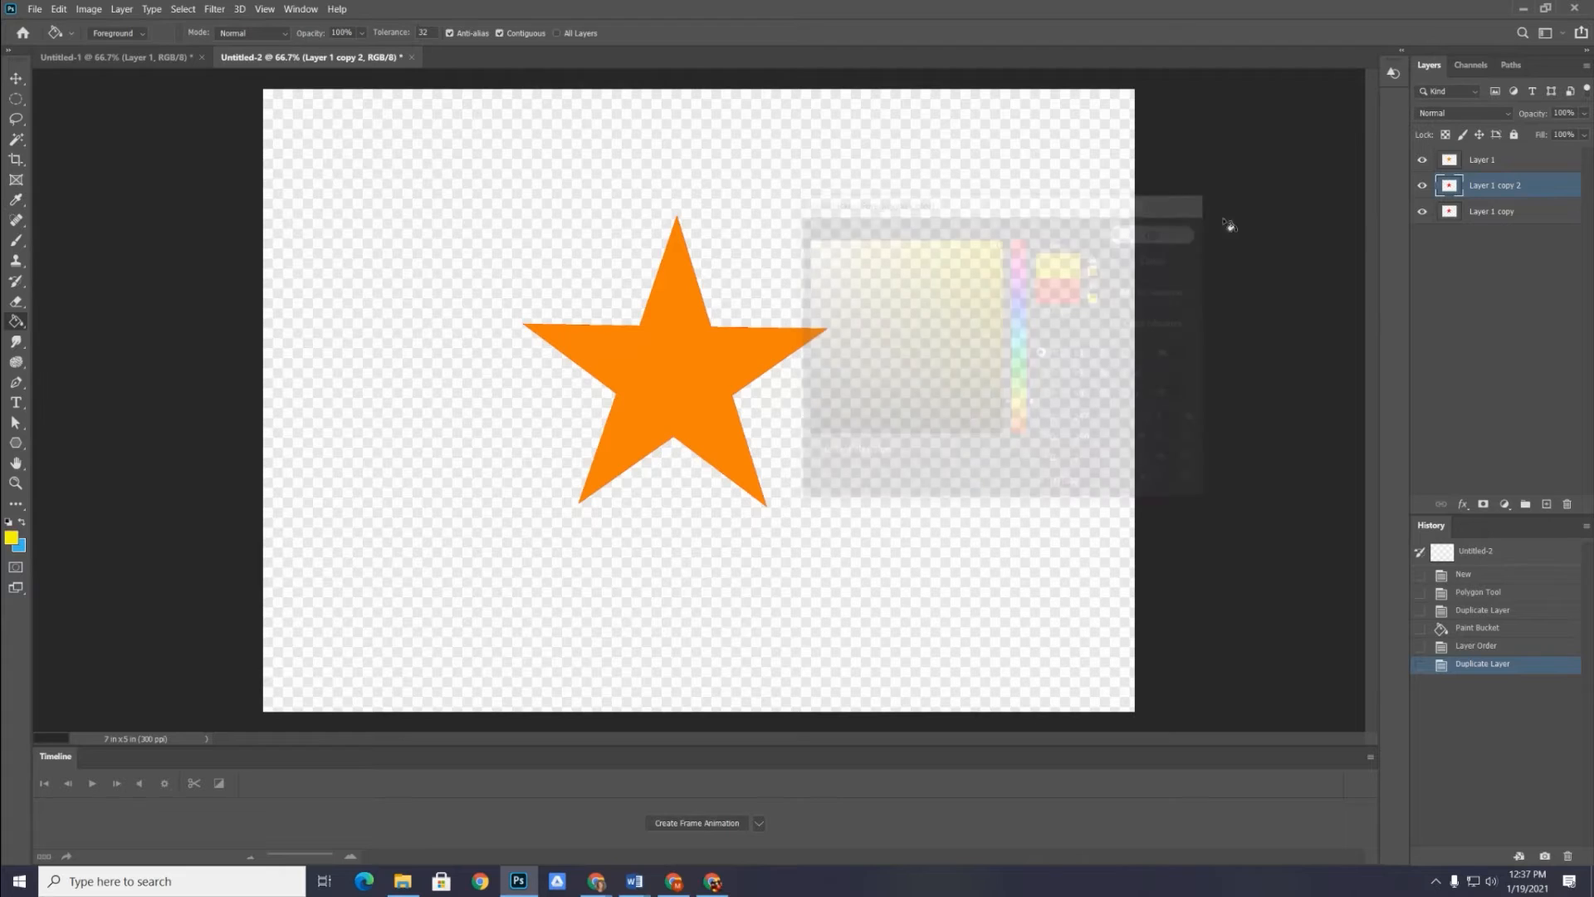
{"action": "left_click", "coordinate": [650, 346]}
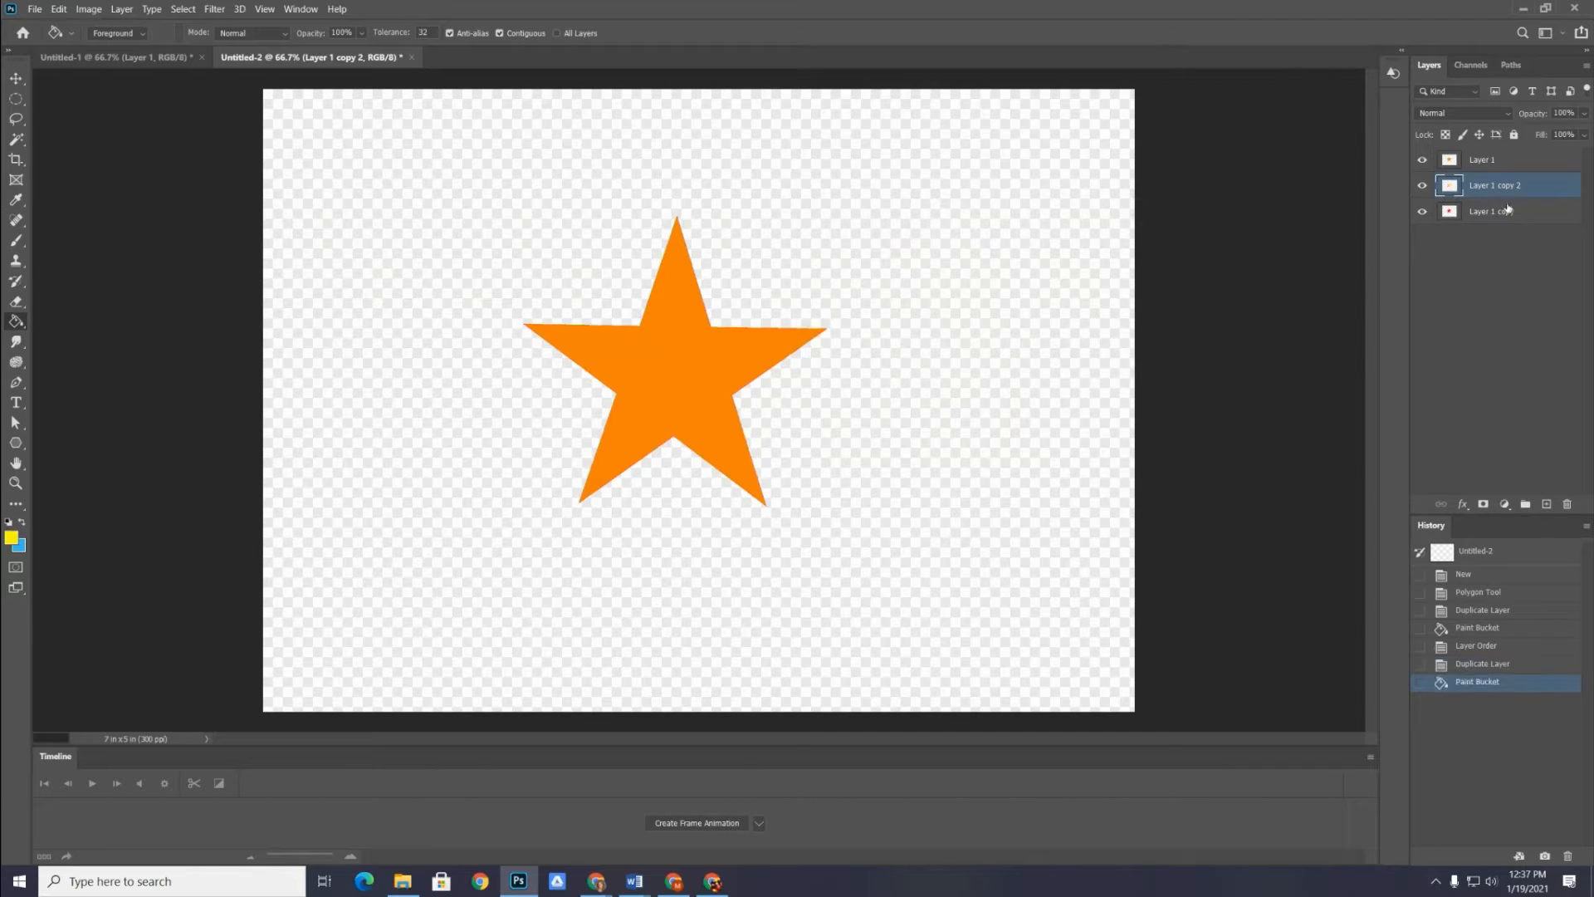
Bring the yellow star layer above the orange one and add a copy of it filled with green (#06a811)
{"action": "left_click_drag", "start_coordinate": [1486, 190], "coordinate": [1547, 507]}
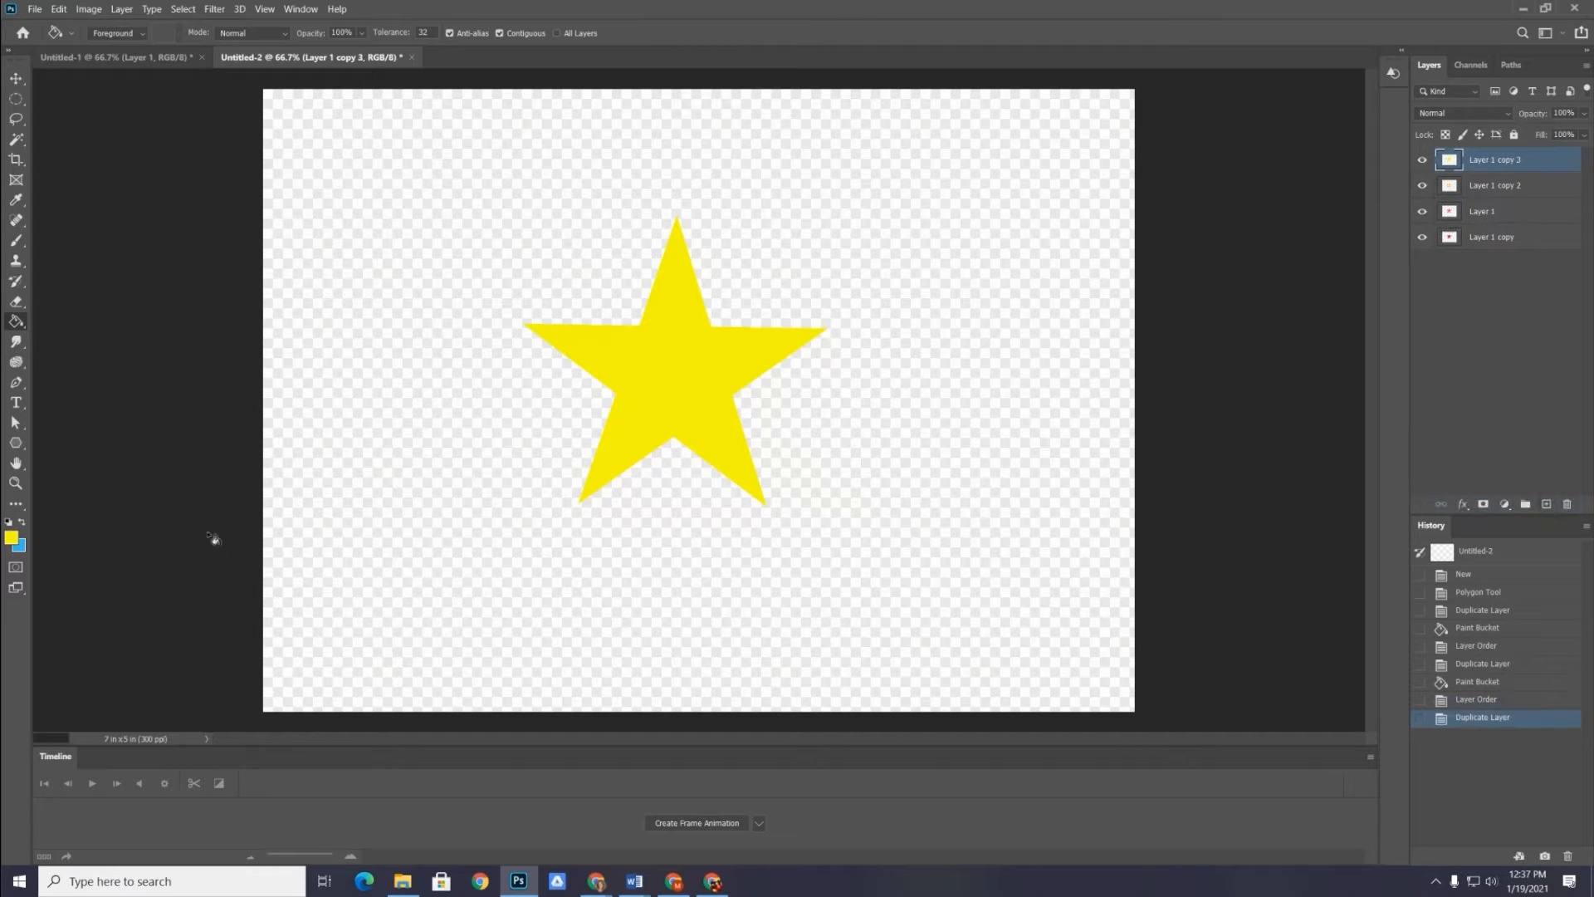
{"action": "left_click", "coordinate": [12, 537]}
{"action": "left_click", "coordinate": [1019, 368]}
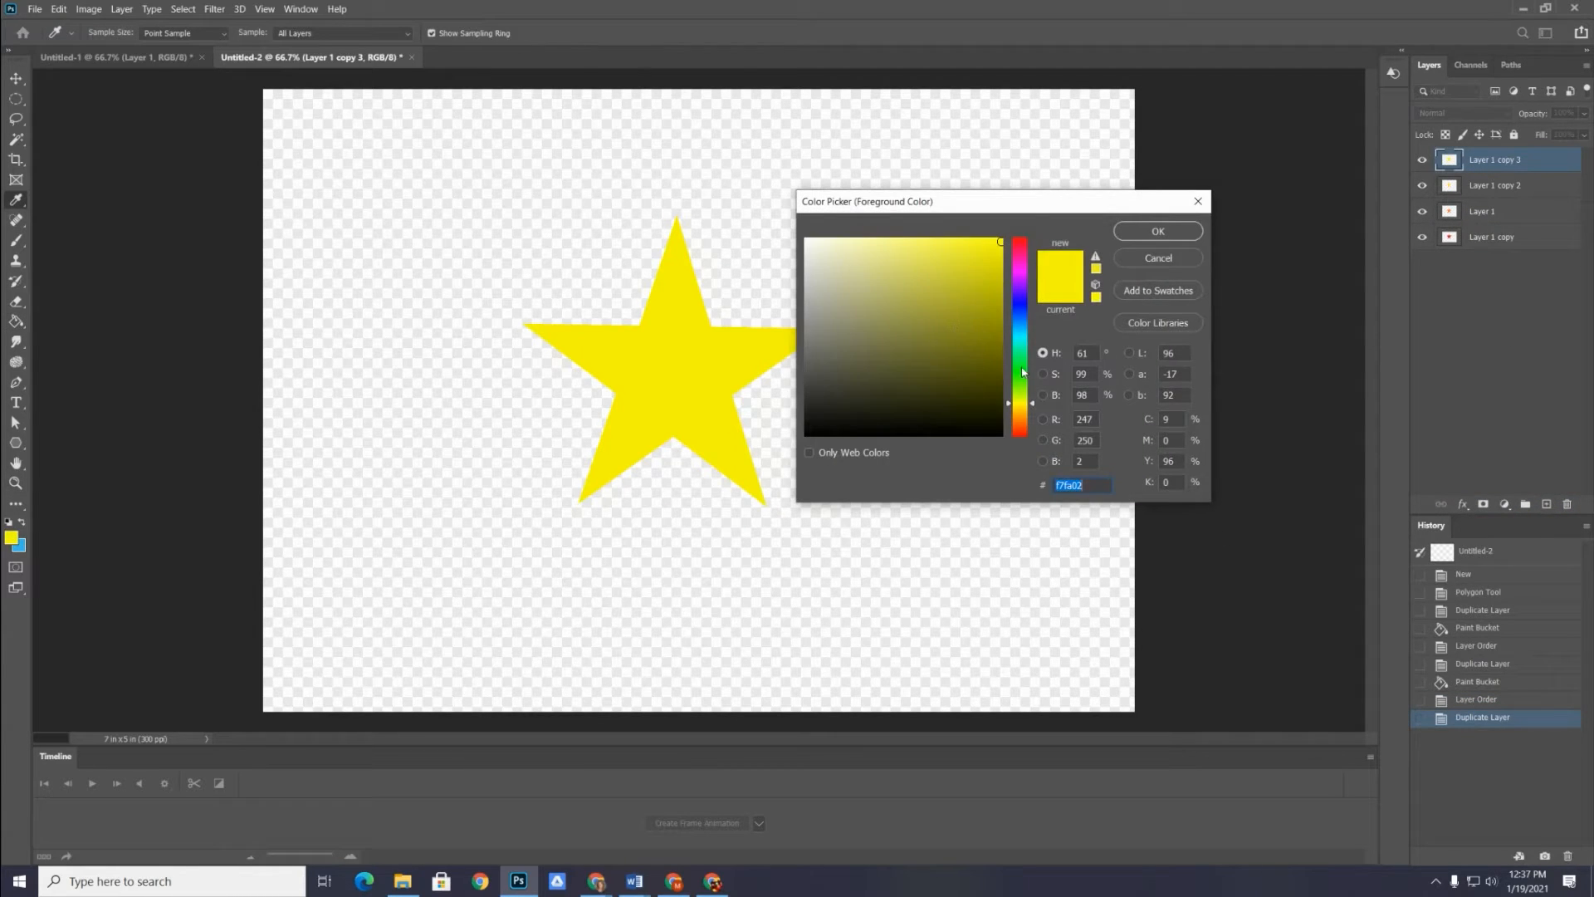
{"action": "left_click", "coordinate": [998, 305]}
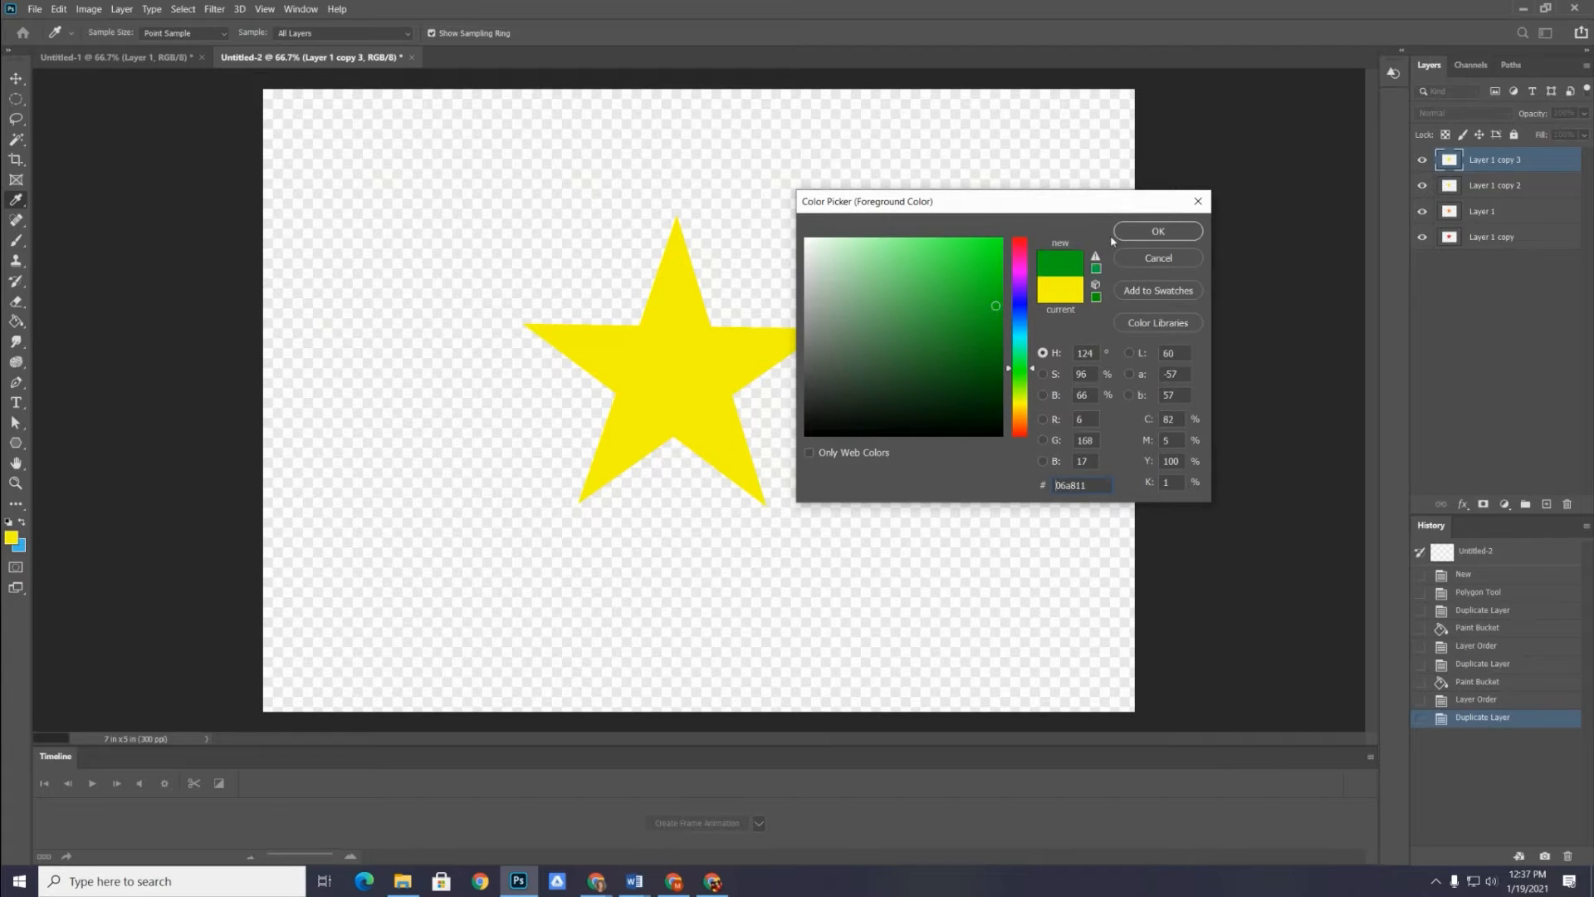
{"action": "left_click", "coordinate": [1158, 231]}
{"action": "key", "text": "g"}
{"action": "left_click", "coordinate": [681, 353]}
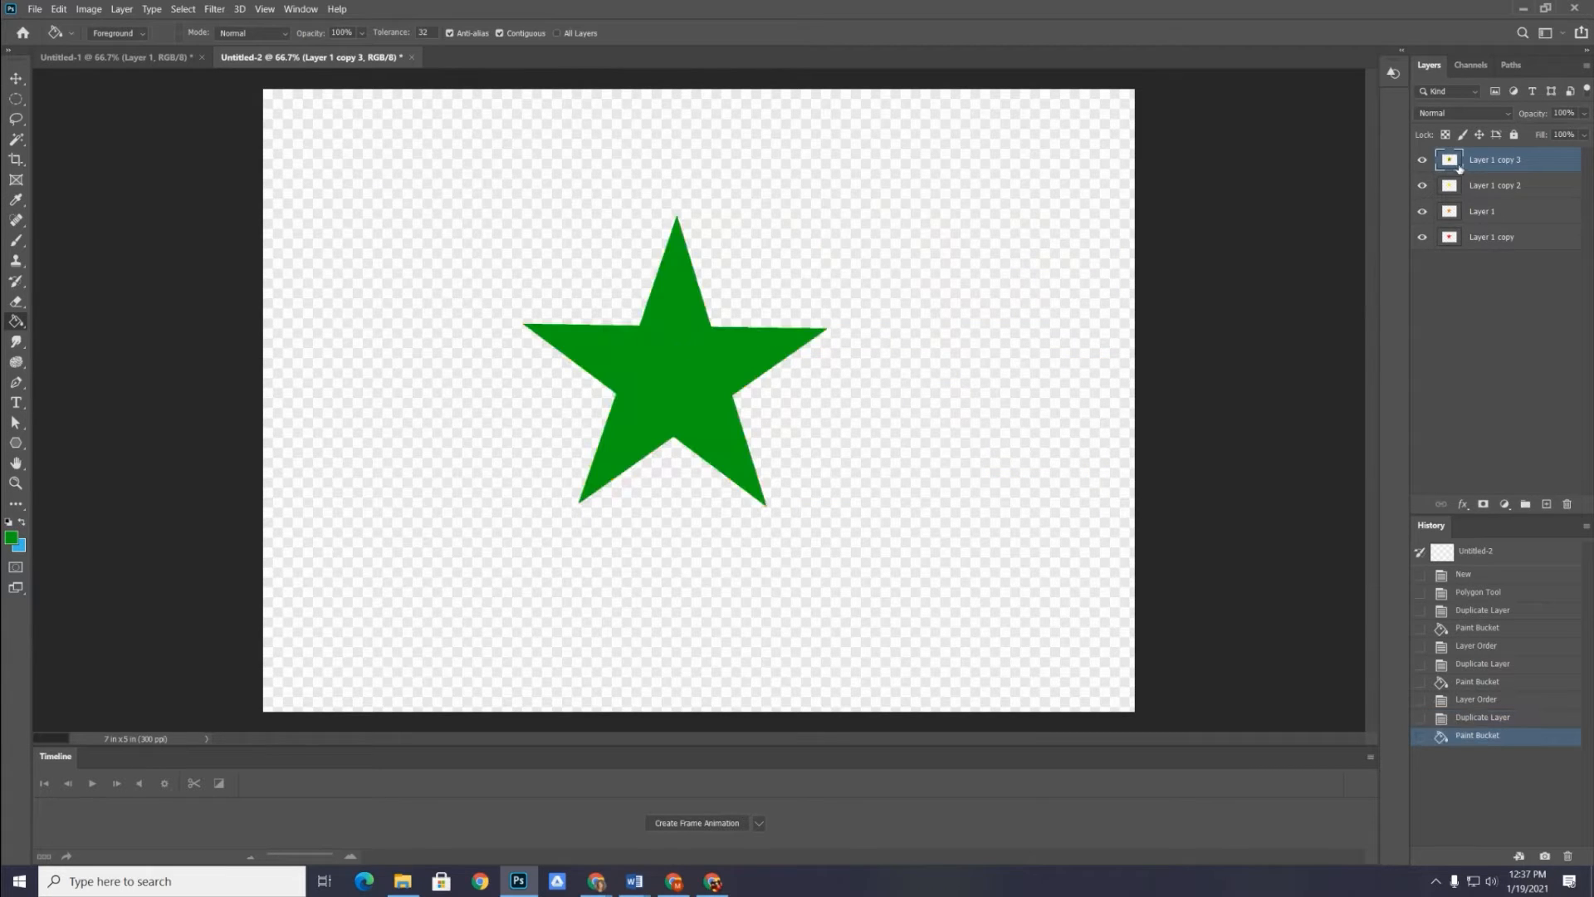
Duplicate the green star layer and fill the copied star with bright blue using the Paint Bucket
{"action": "left_click_drag", "start_coordinate": [1537, 161], "coordinate": [1546, 504]}
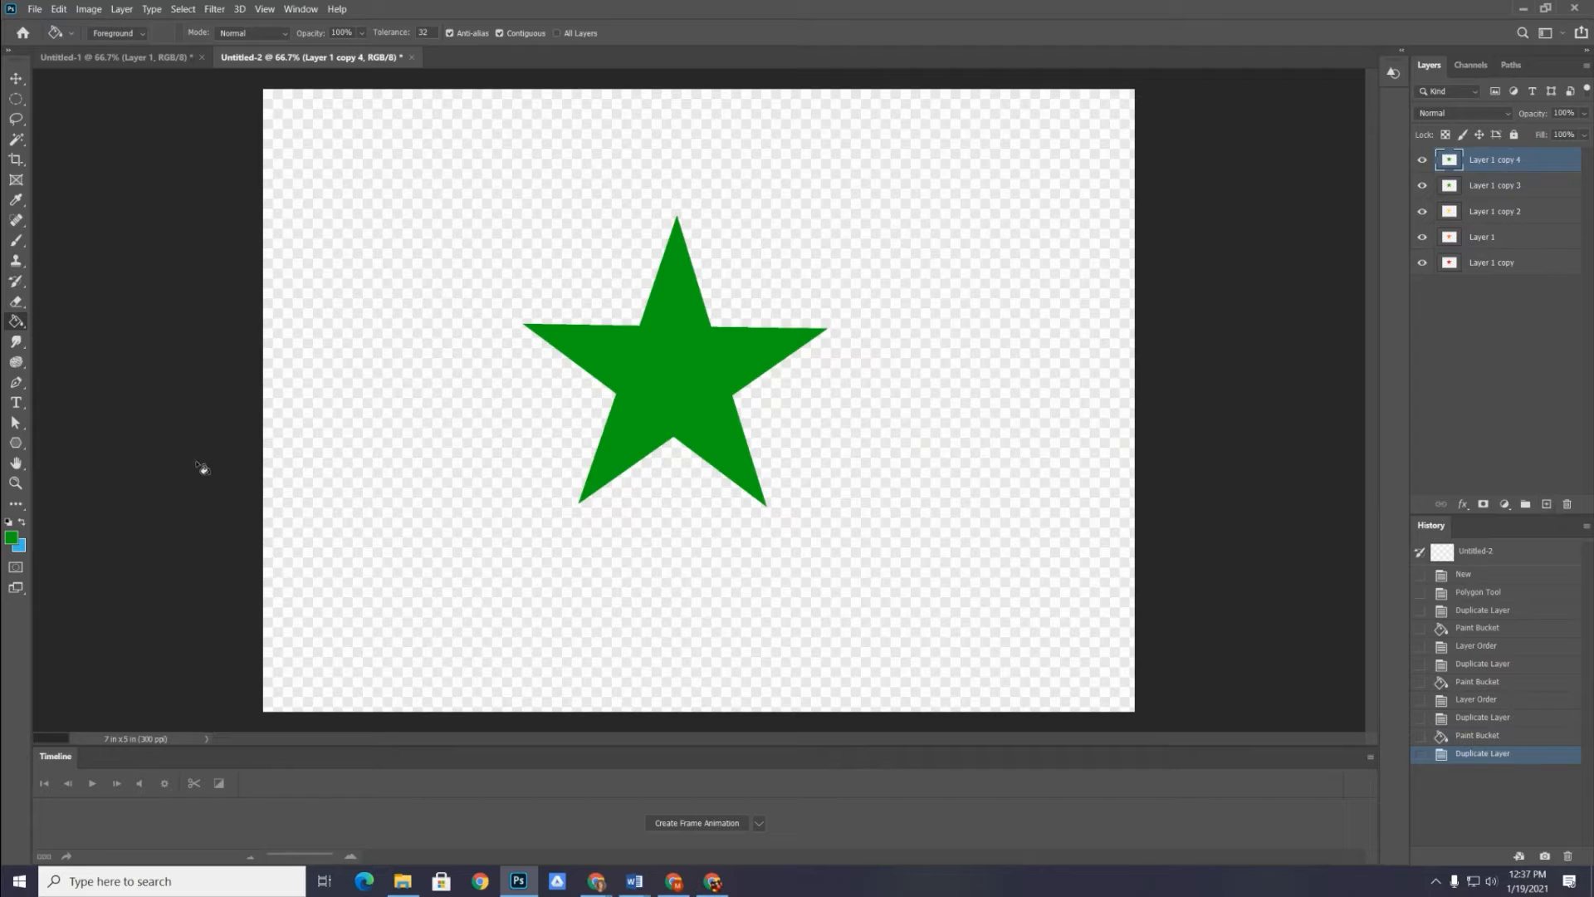
{"action": "left_click", "coordinate": [12, 537]}
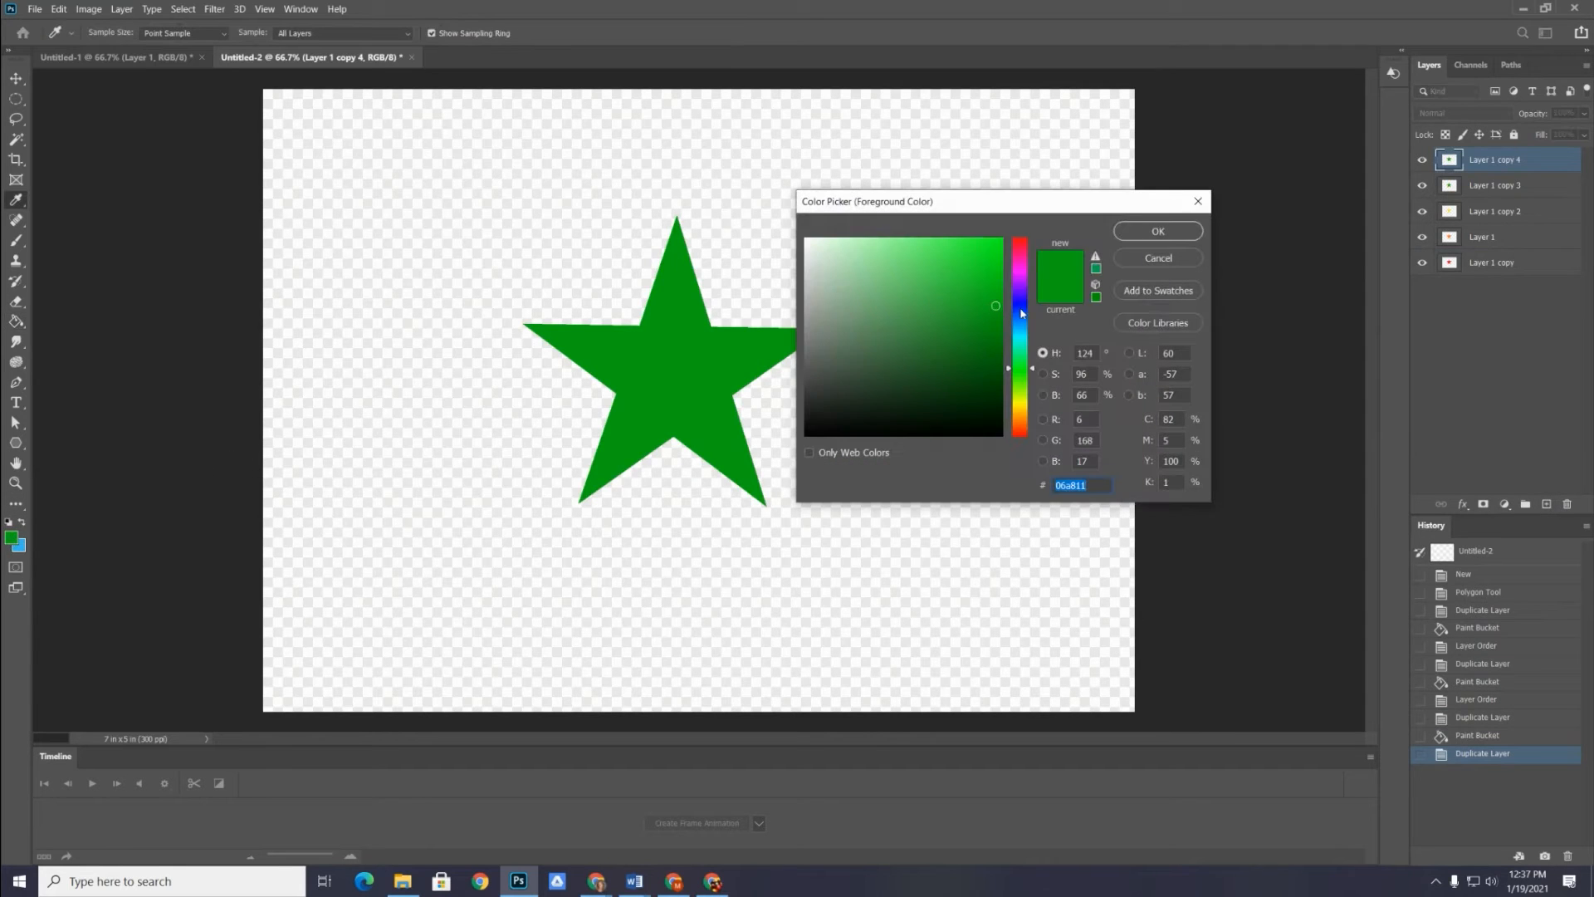
{"action": "left_click", "coordinate": [1022, 313]}
{"action": "left_click", "coordinate": [996, 251]}
{"action": "left_click", "coordinate": [1159, 231]}
{"action": "key", "text": "g"}
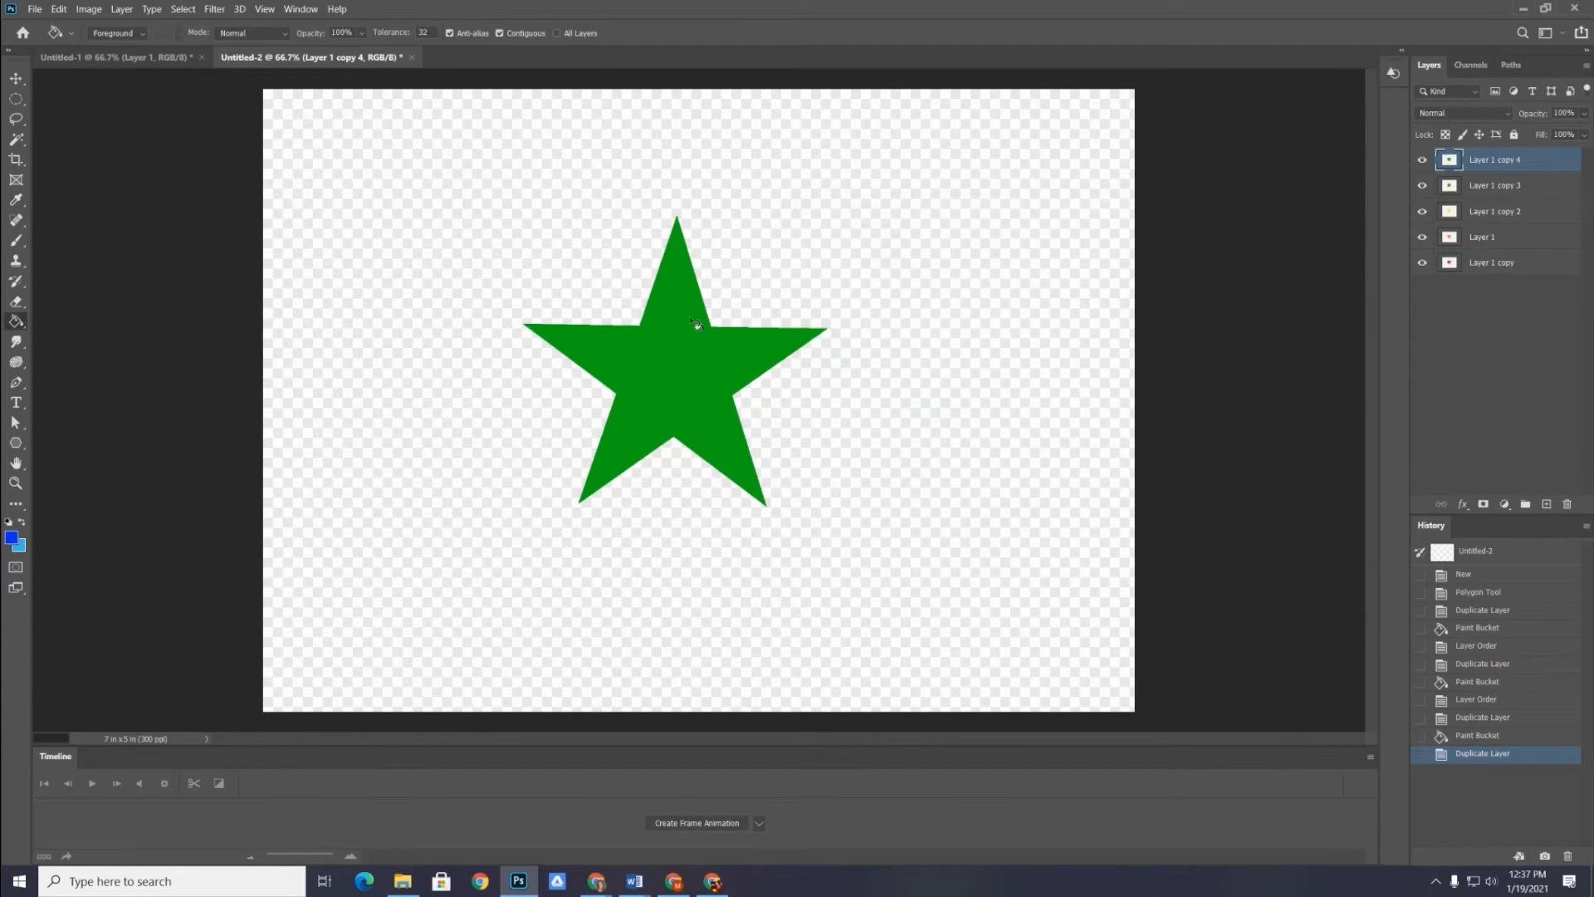
{"action": "left_click", "coordinate": [697, 325]}
Duplicate the blue star layer and fill the copied star with bright purple using the Paint Bucket
{"action": "mouse_move", "coordinate": [1477, 159]}
{"action": "left_mouse_down"}
{"action": "mouse_move", "coordinate": [1503, 401]}
{"action": "mouse_move", "coordinate": [1546, 504]}
{"action": "left_mouse_up"}
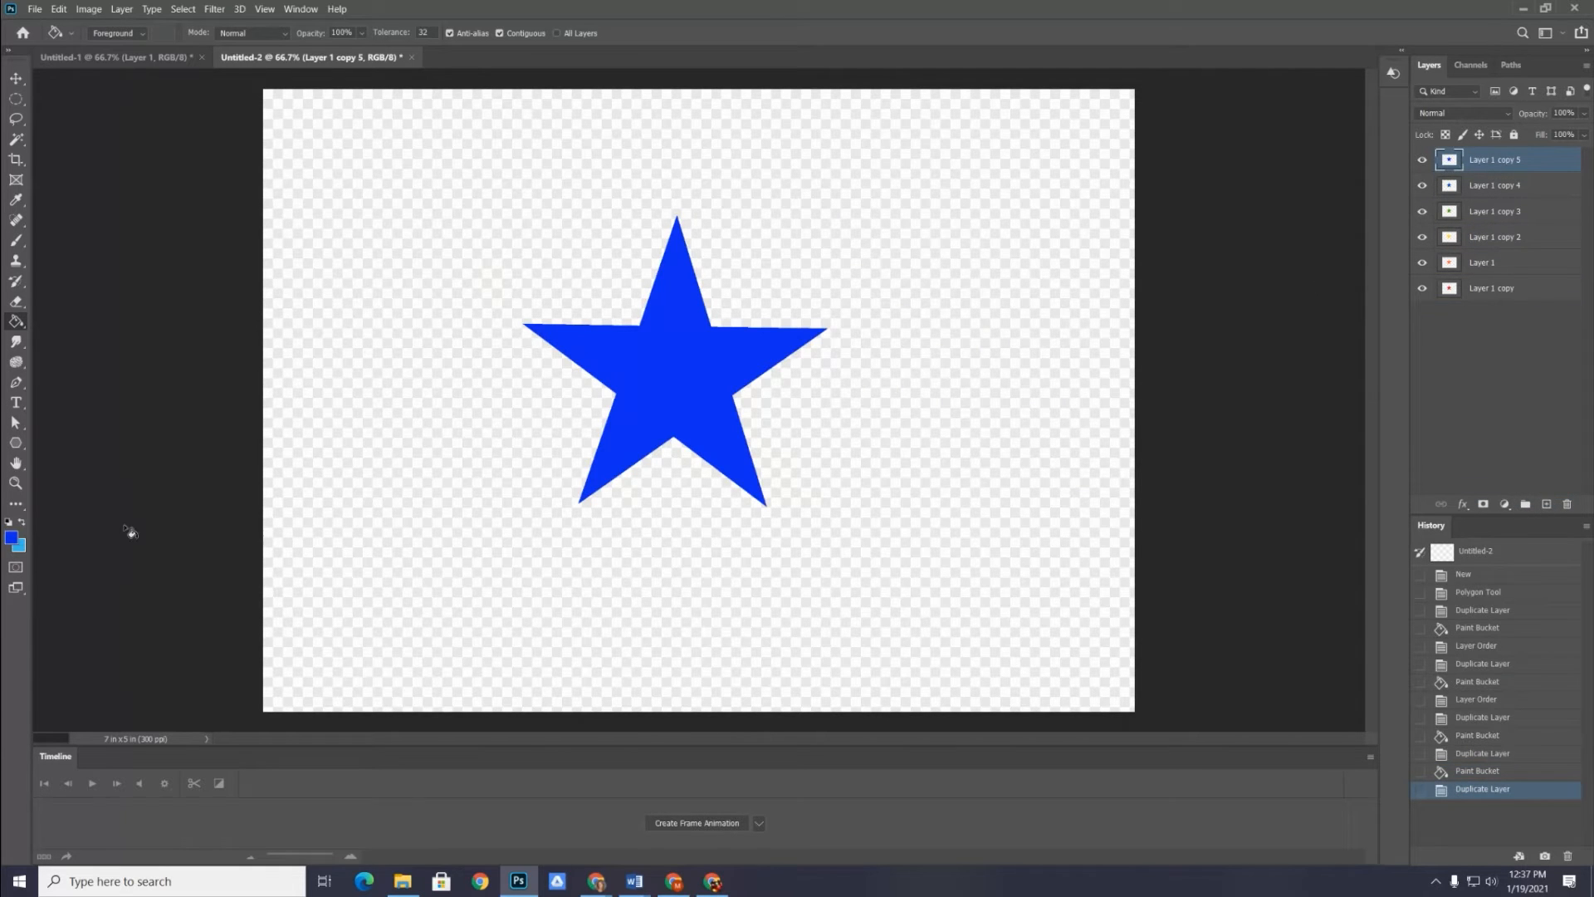
{"action": "left_click", "coordinate": [12, 538]}
{"action": "left_click_drag", "start_coordinate": [1037, 312], "coordinate": [1035, 284]}
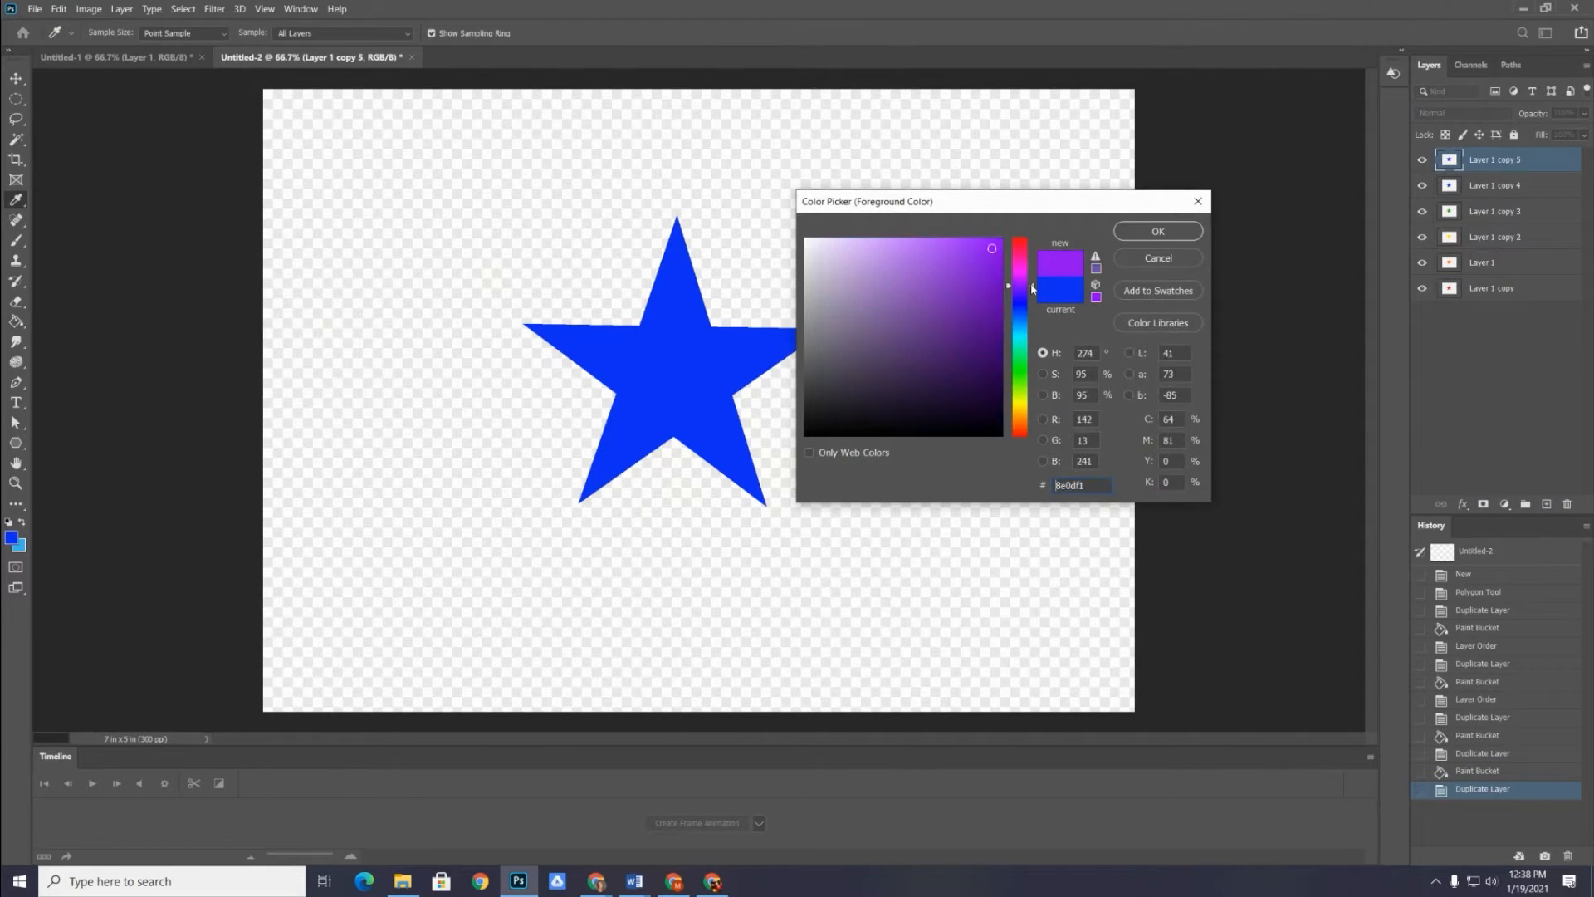
{"action": "left_click", "coordinate": [1159, 231]}
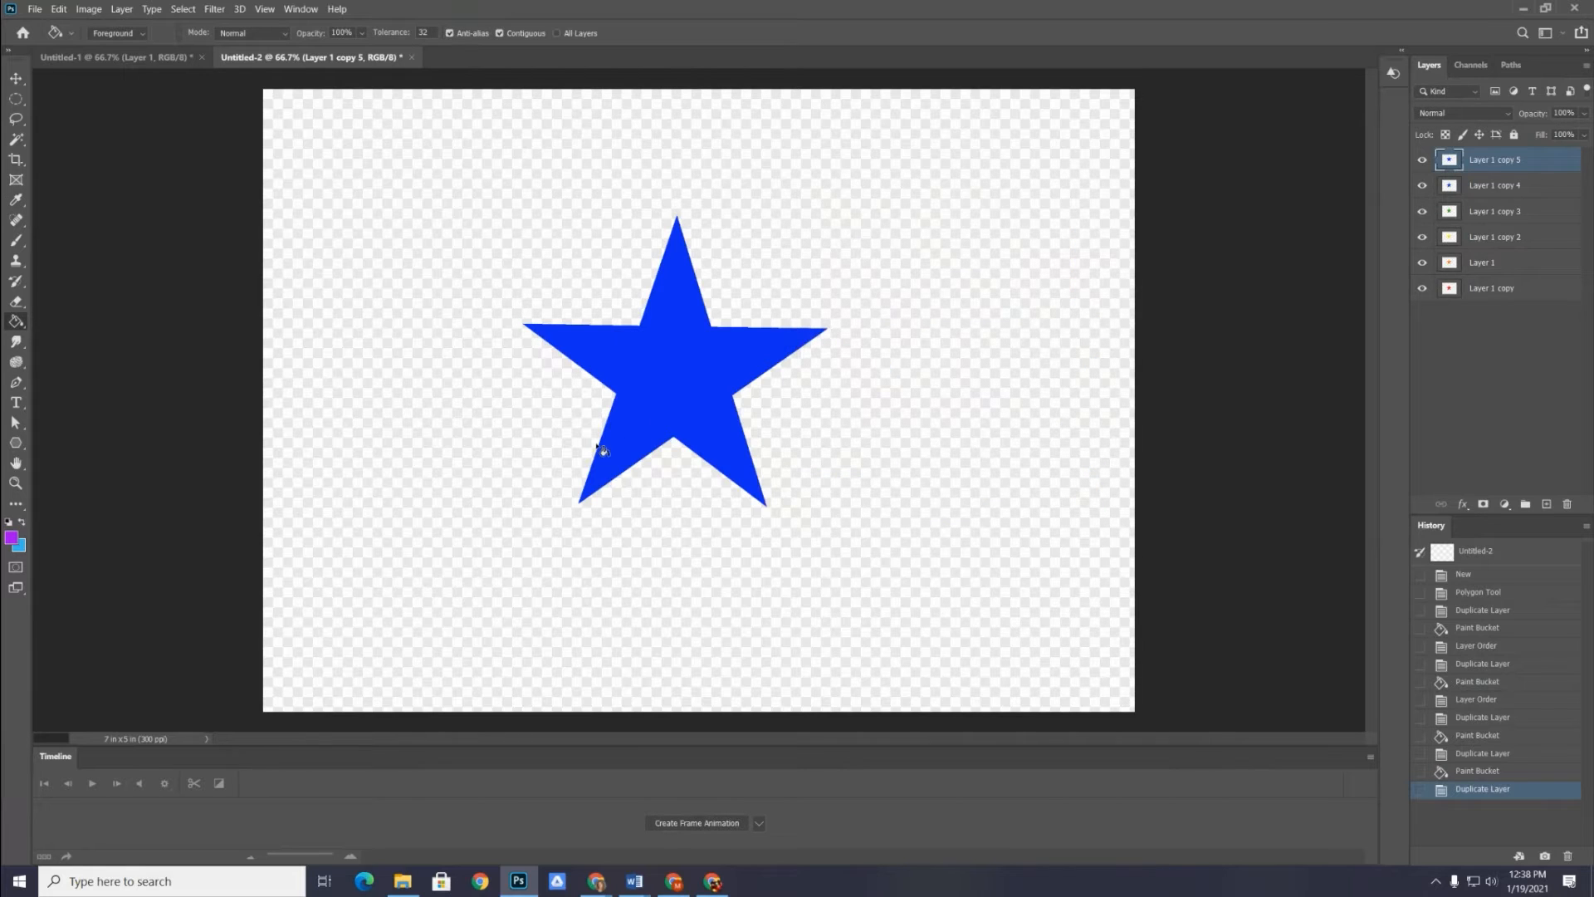
{"action": "left_click", "coordinate": [663, 382]}
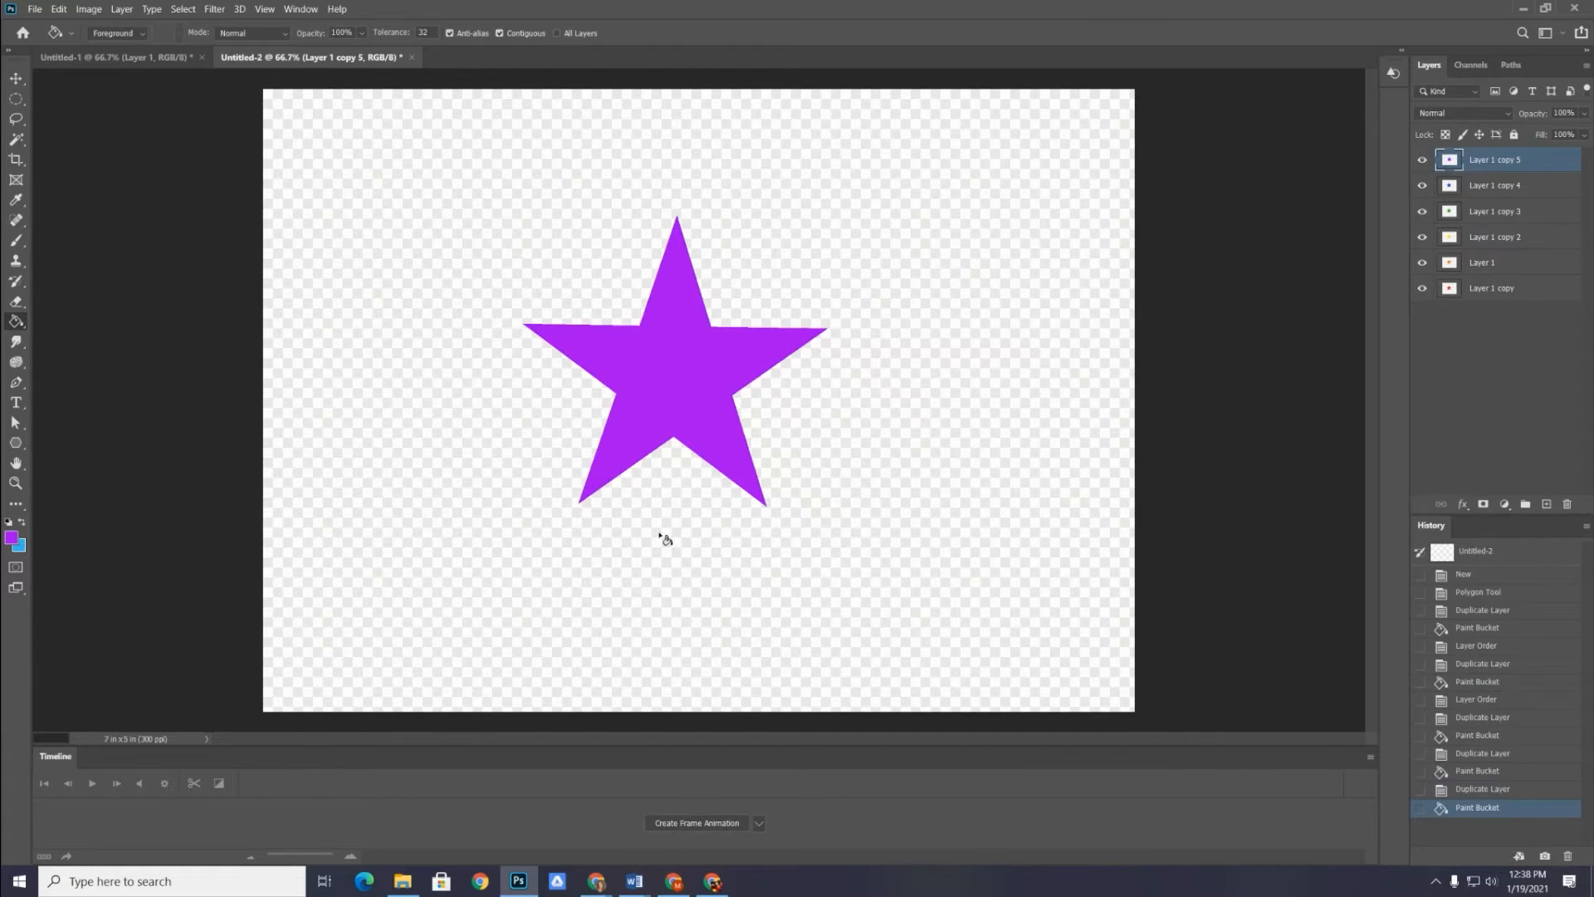
Rename the red, orange and yellow star layers as 1, 2 and 3, working from the lowest layer upward
{"action": "double_click", "coordinate": [1482, 288]}
{"action": "type", "text": "1"}
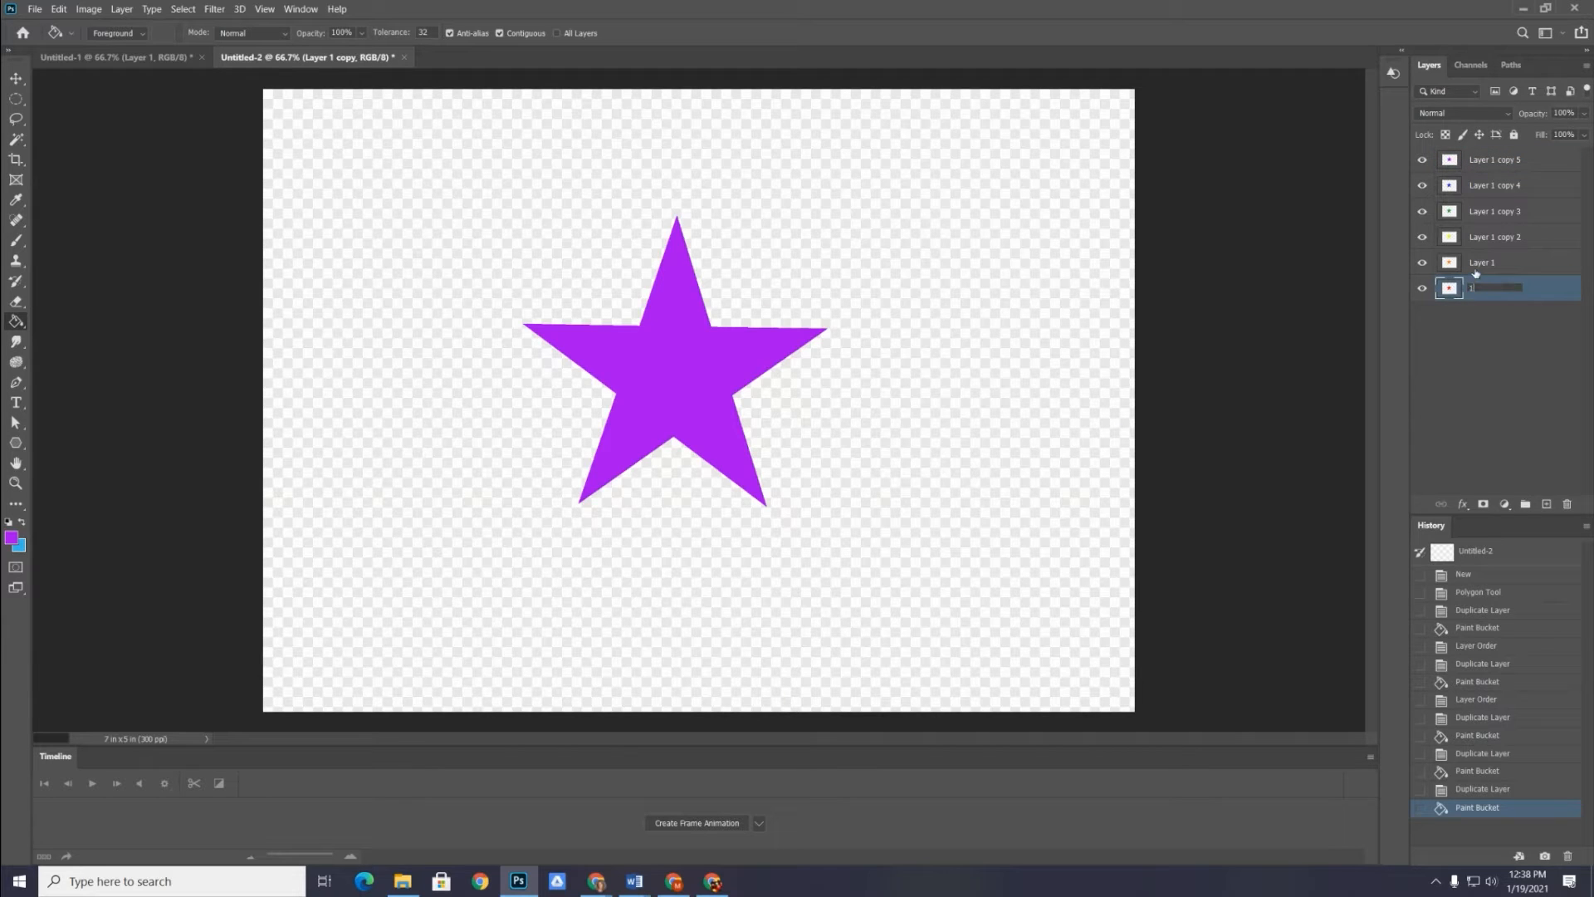
{"action": "double_click", "coordinate": [1478, 263]}
{"action": "type", "text": "2"}
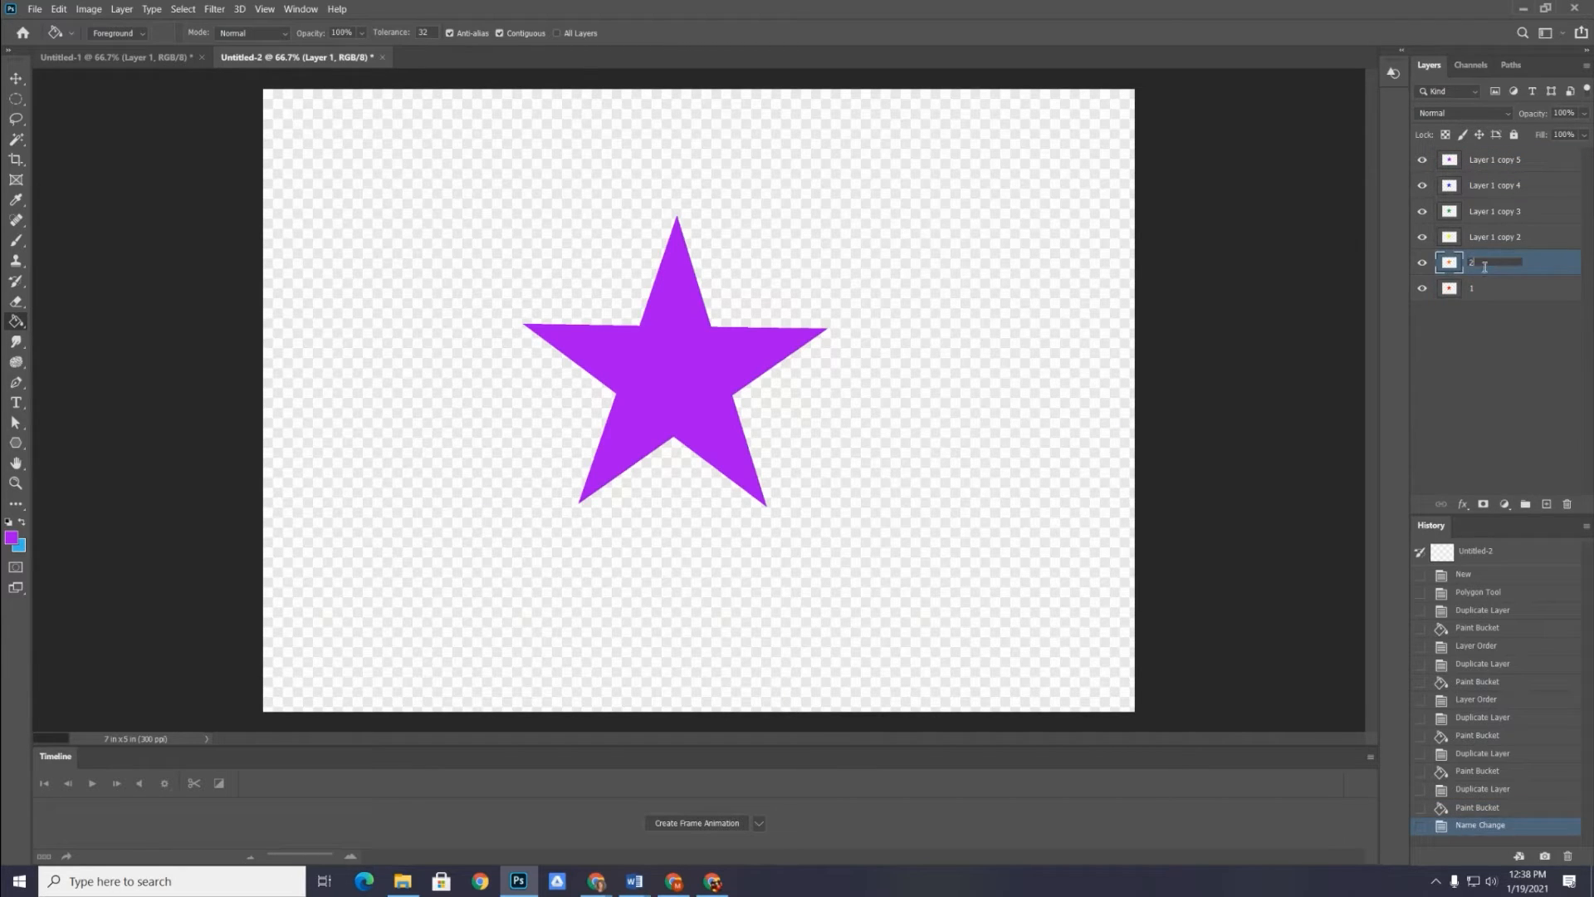
{"action": "double_click", "coordinate": [1487, 236]}
{"action": "type", "text": "3"}
Rename the green, blue and purple star layers as 4, 5 and 6
{"action": "double_click", "coordinate": [1491, 211]}
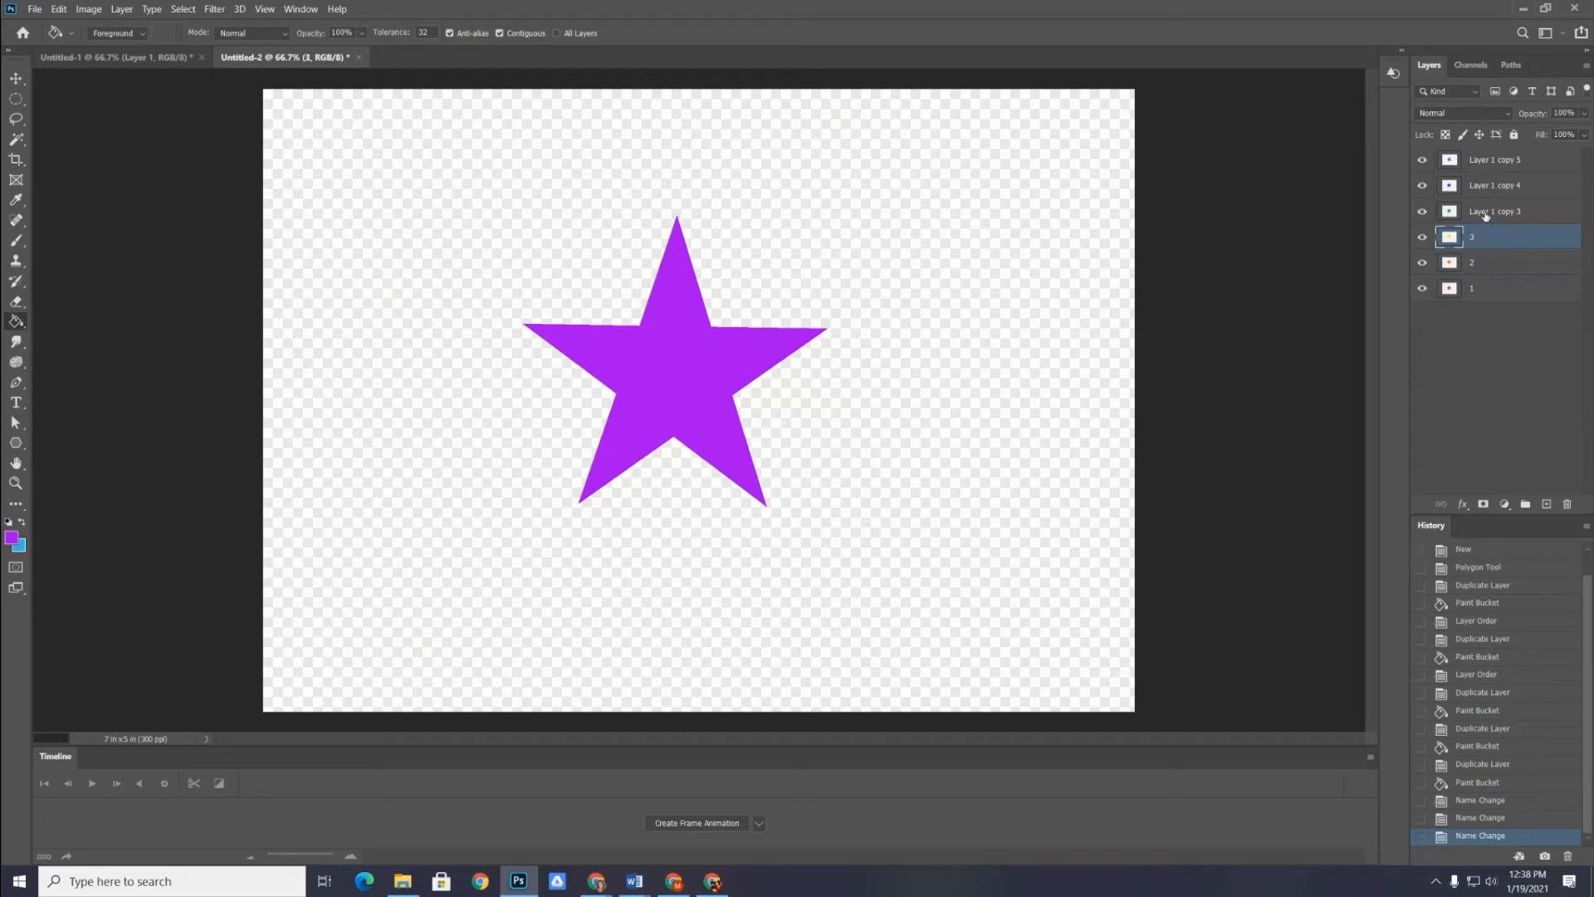
{"action": "type", "text": "4"}
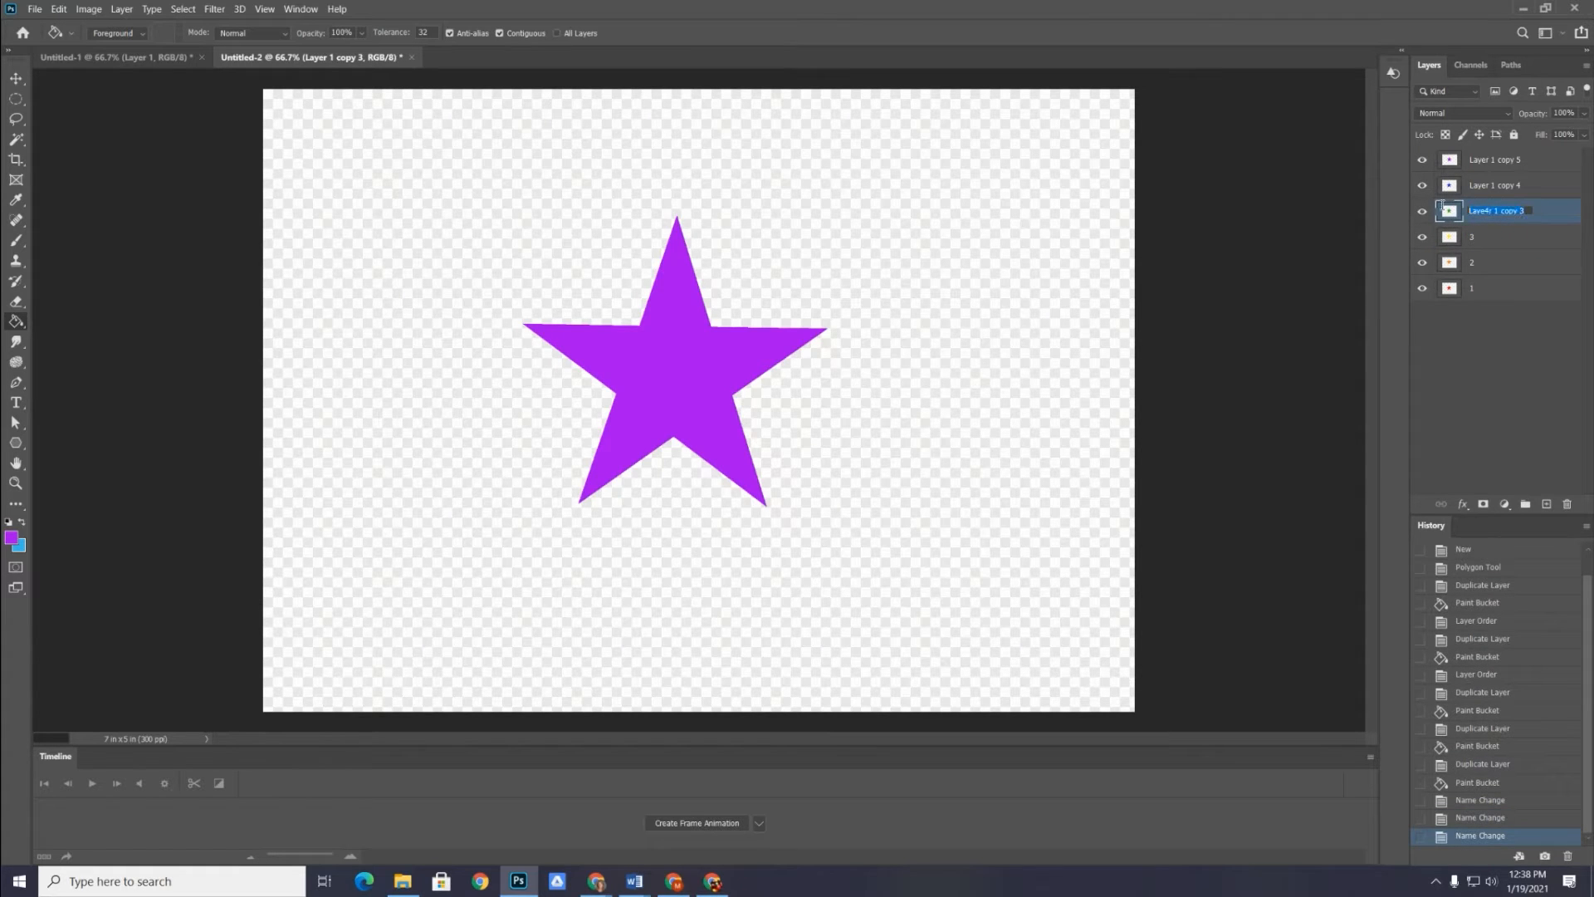
{"action": "key", "text": "Return"}
{"action": "double_click", "coordinate": [1480, 185]}
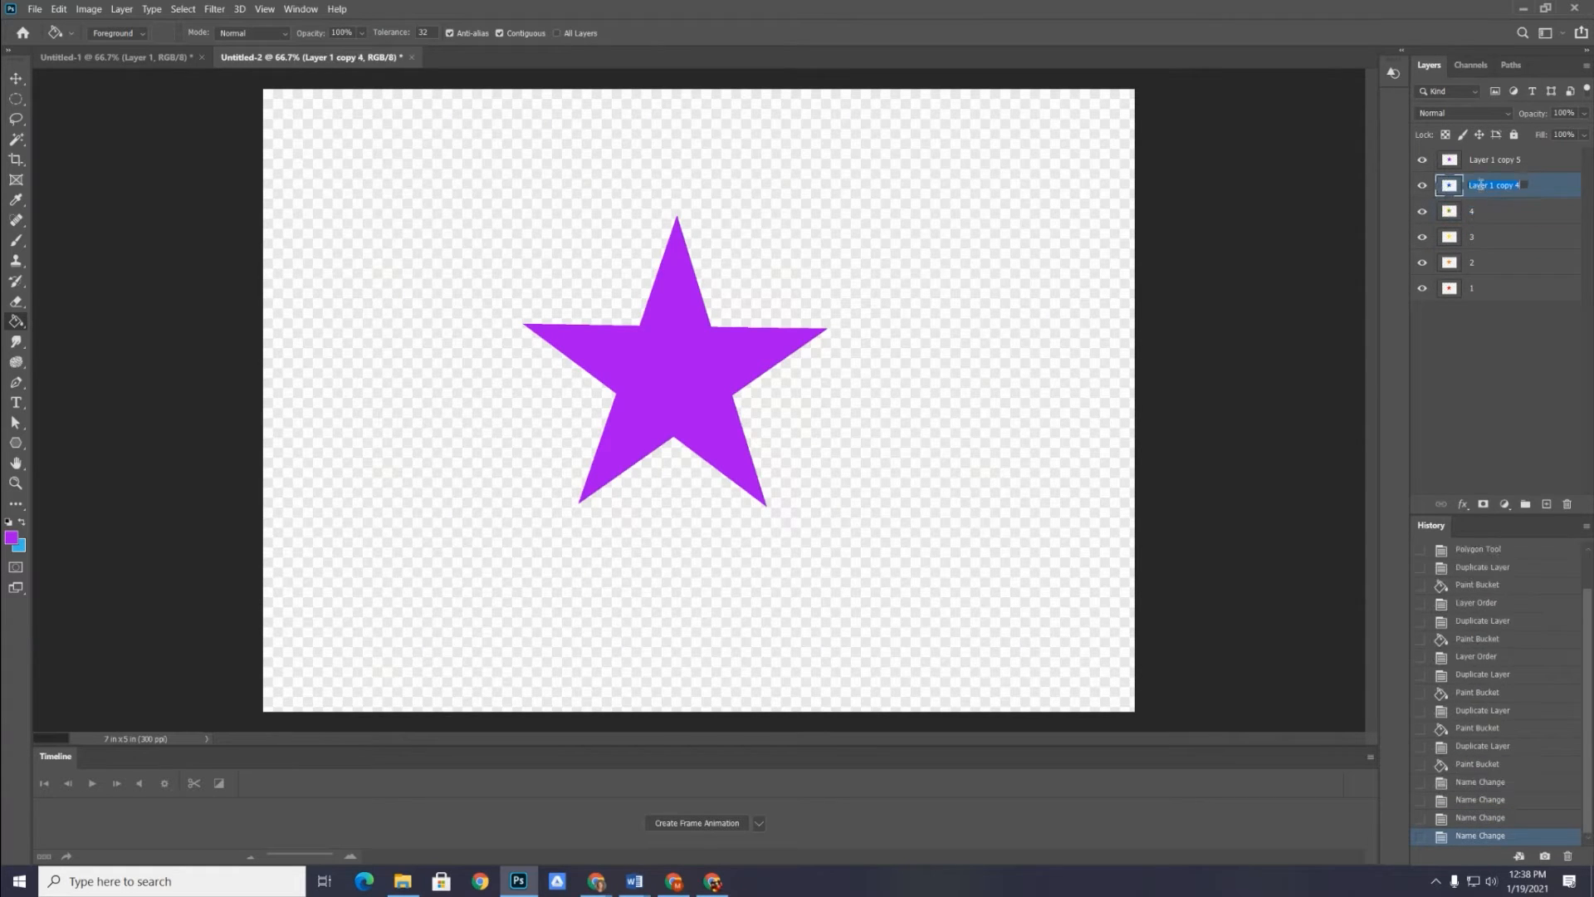
{"action": "type", "text": "5"}
{"action": "key", "text": "Return"}
{"action": "double_click", "coordinate": [1478, 161]}
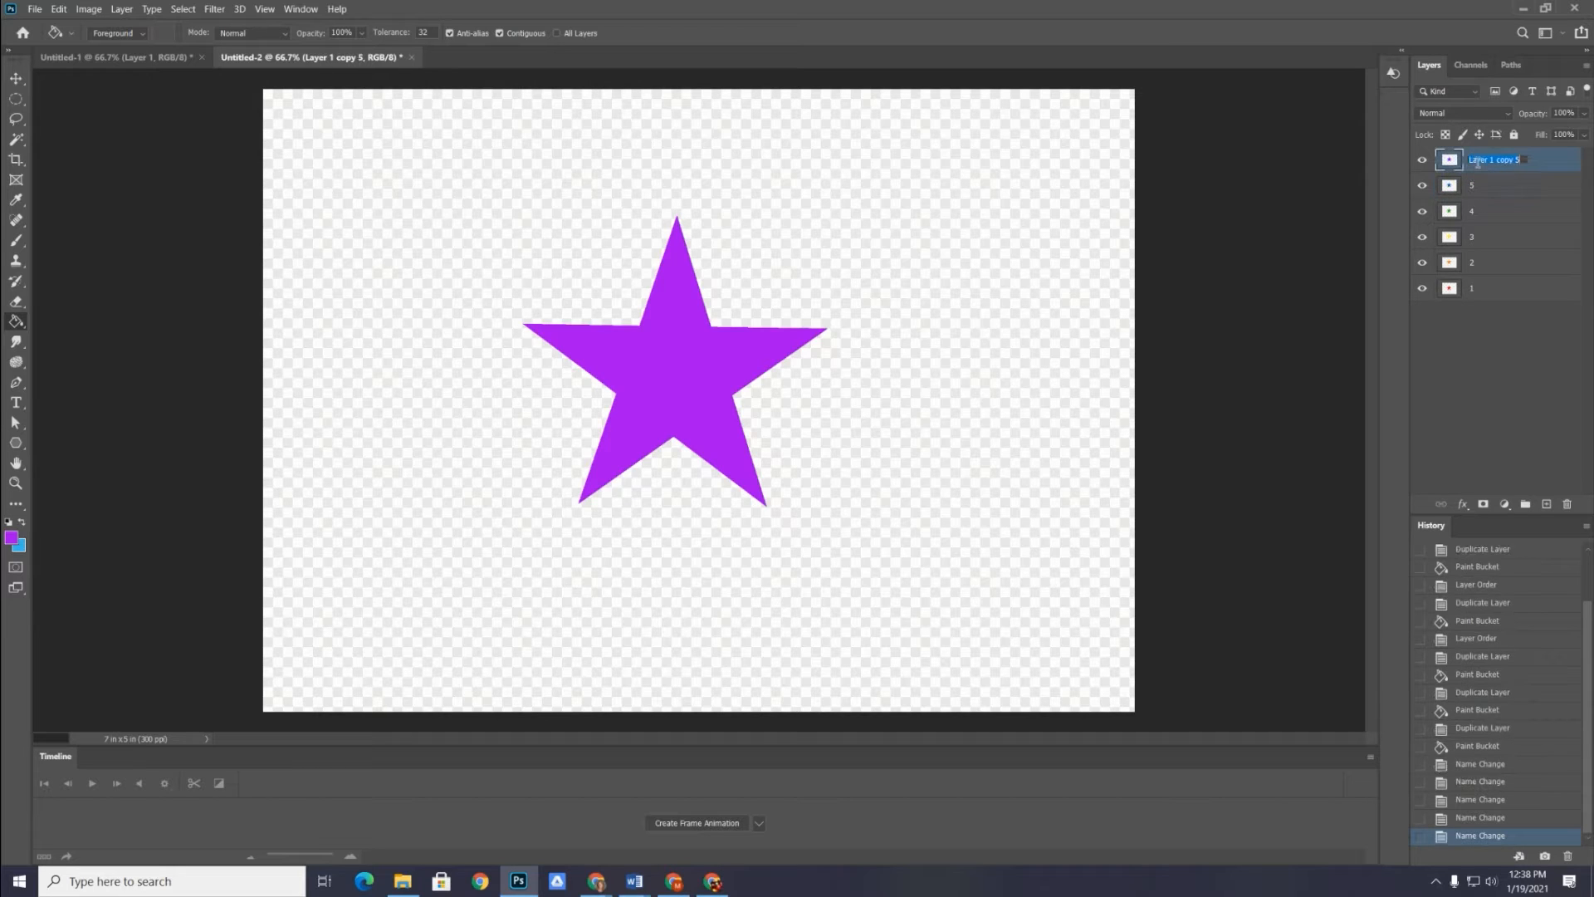
{"action": "type", "text": "6"}
{"action": "key", "text": "Return"}
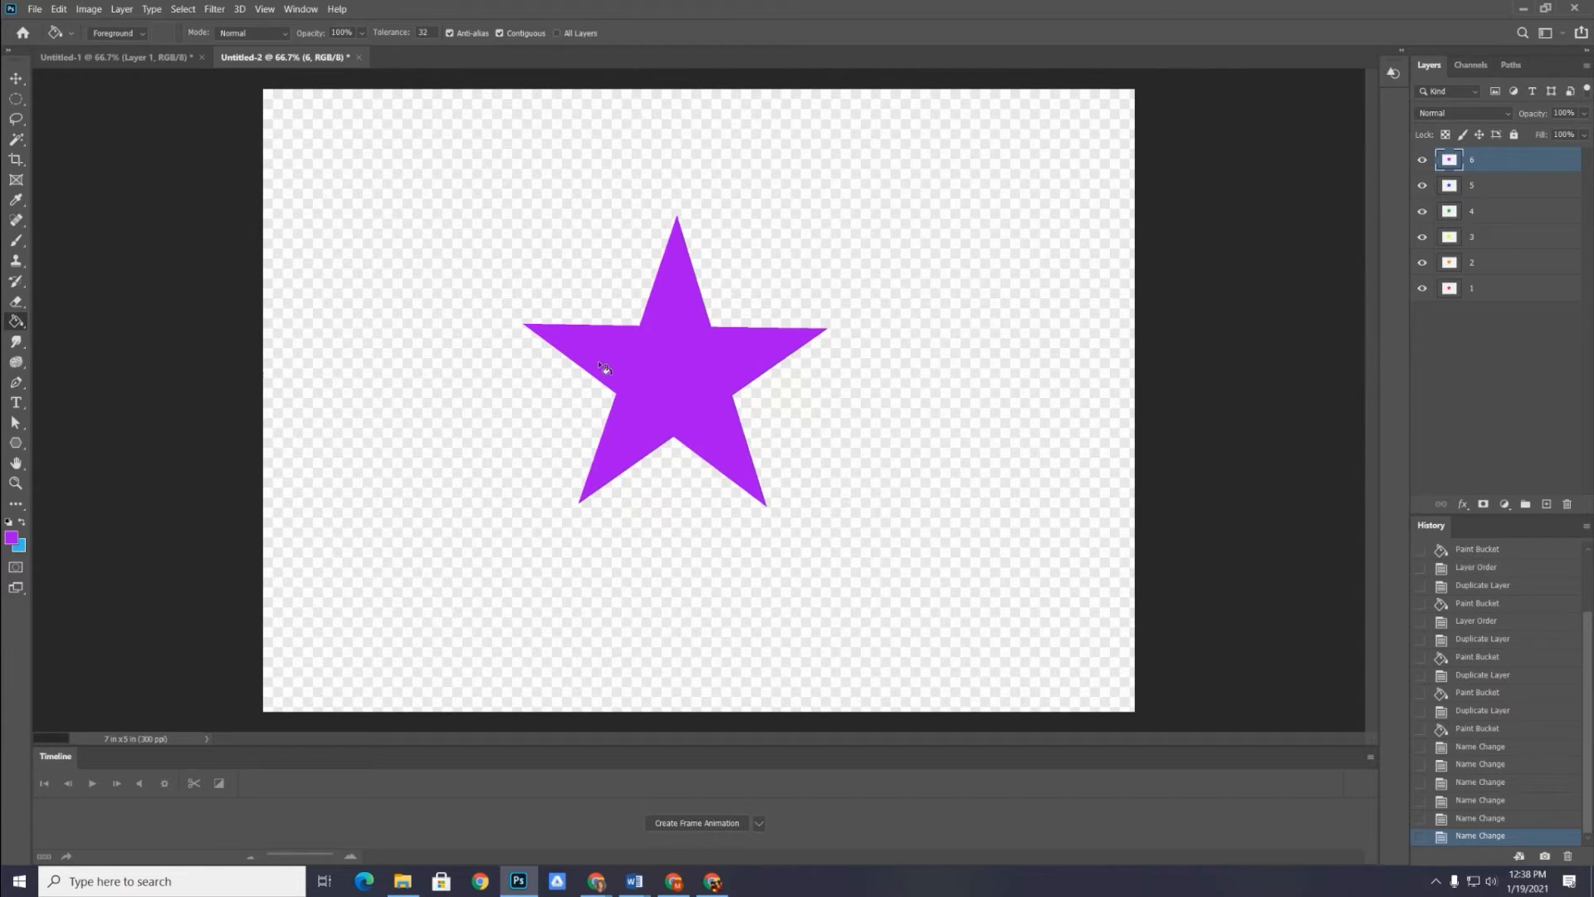
Create a frame animation and duplicate its frame until there are six frames
{"action": "left_click", "coordinate": [695, 823]}
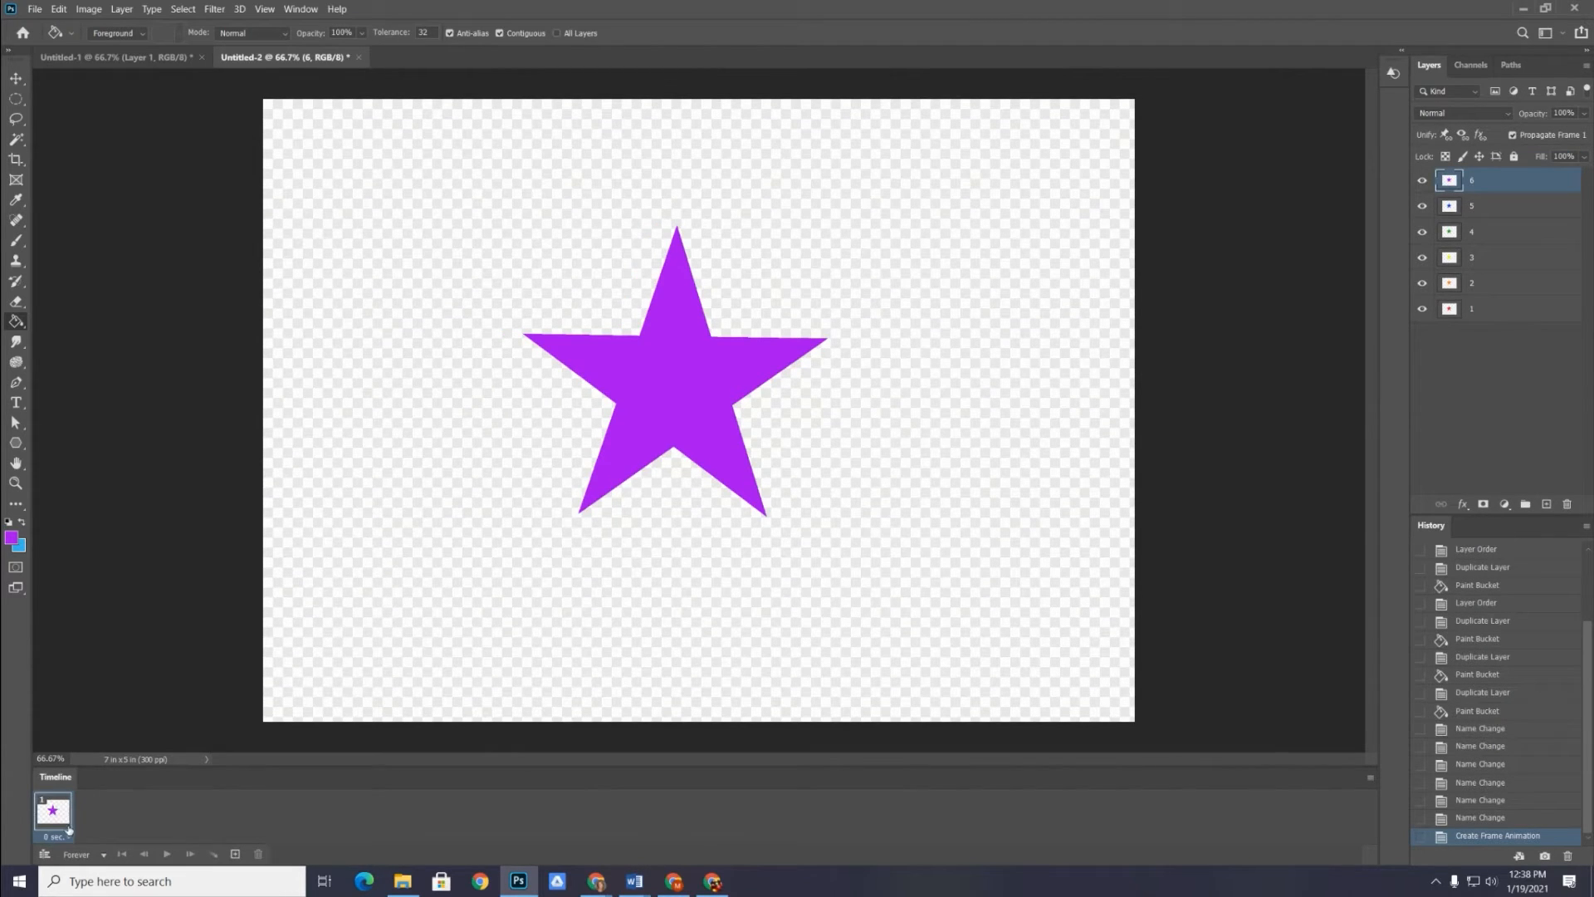
{"action": "left_click_drag", "start_coordinate": [66, 822], "coordinate": [236, 855]}
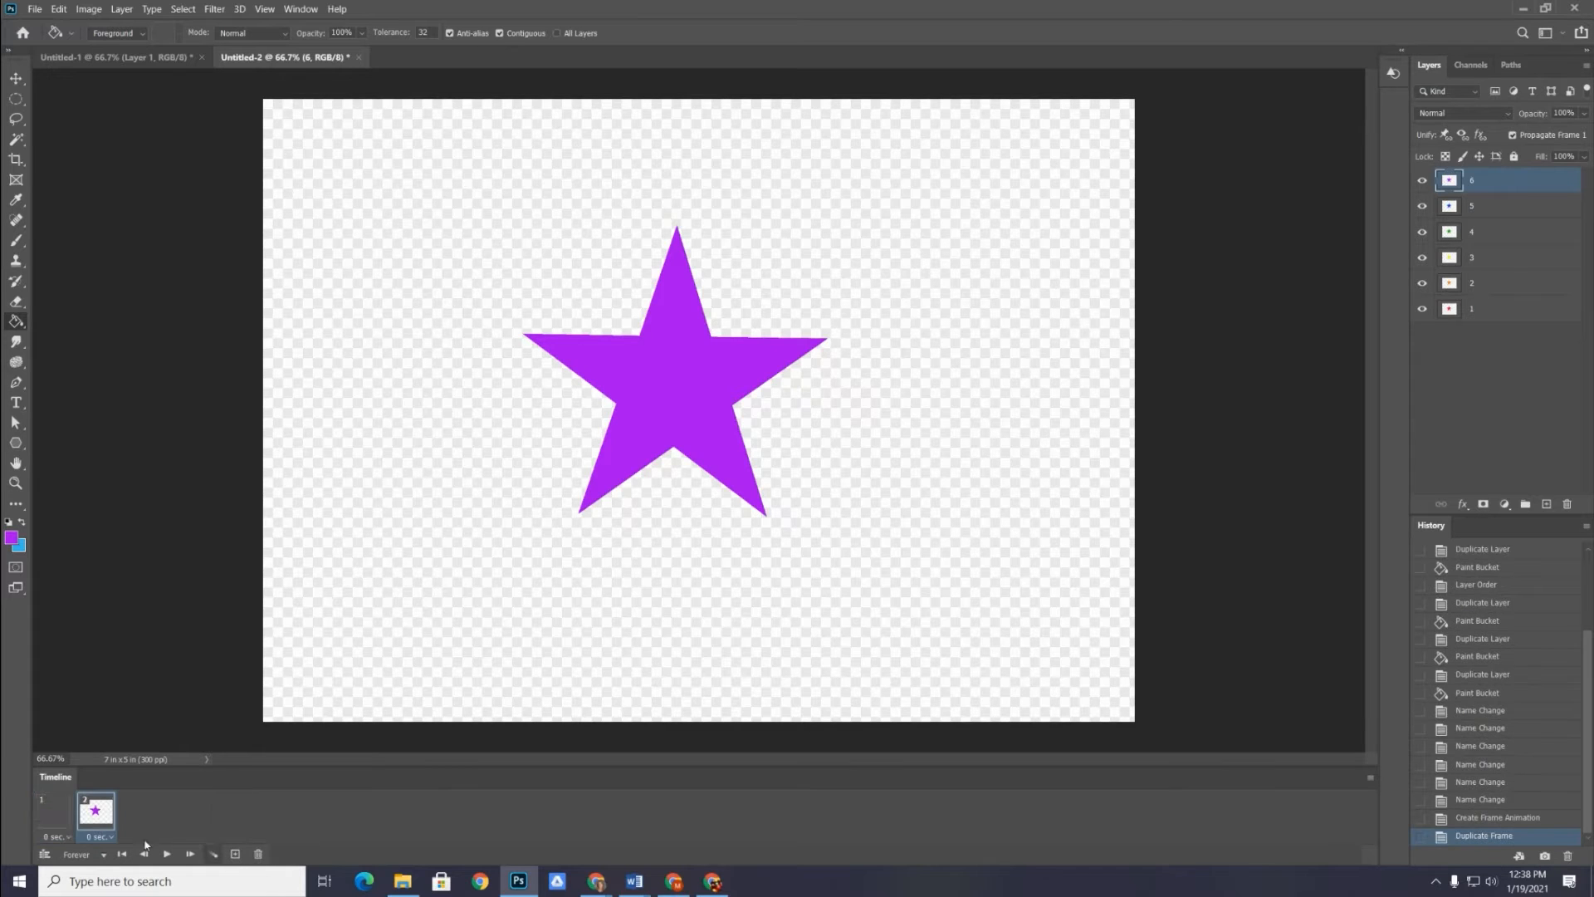
{"action": "left_click_drag", "start_coordinate": [97, 821], "coordinate": [236, 855]}
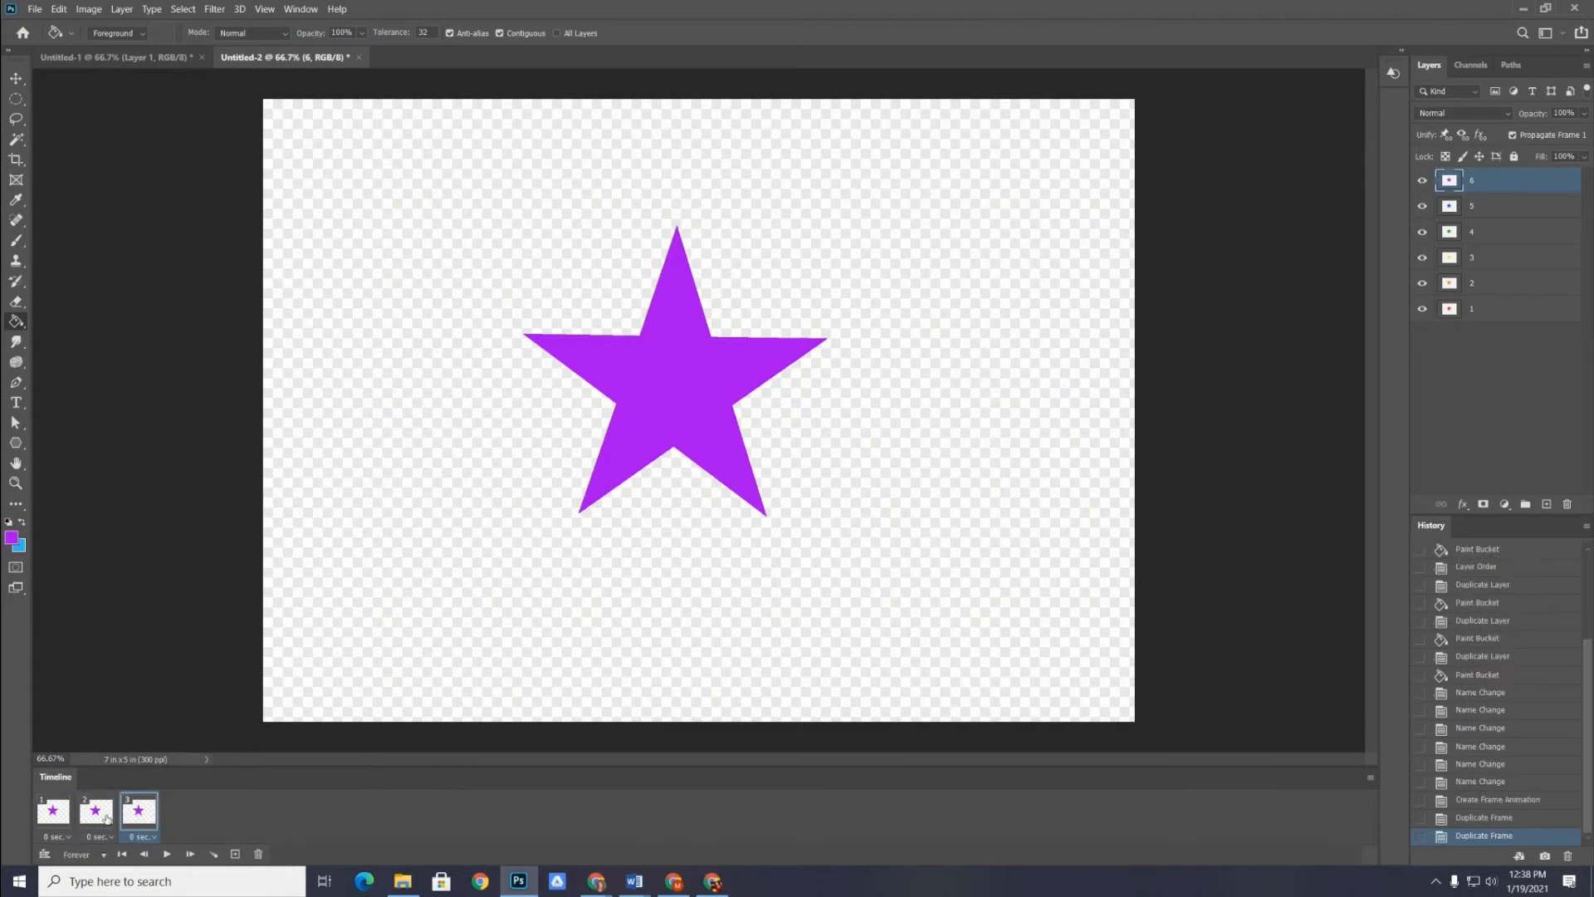
{"action": "left_click_drag", "start_coordinate": [139, 818], "coordinate": [236, 855]}
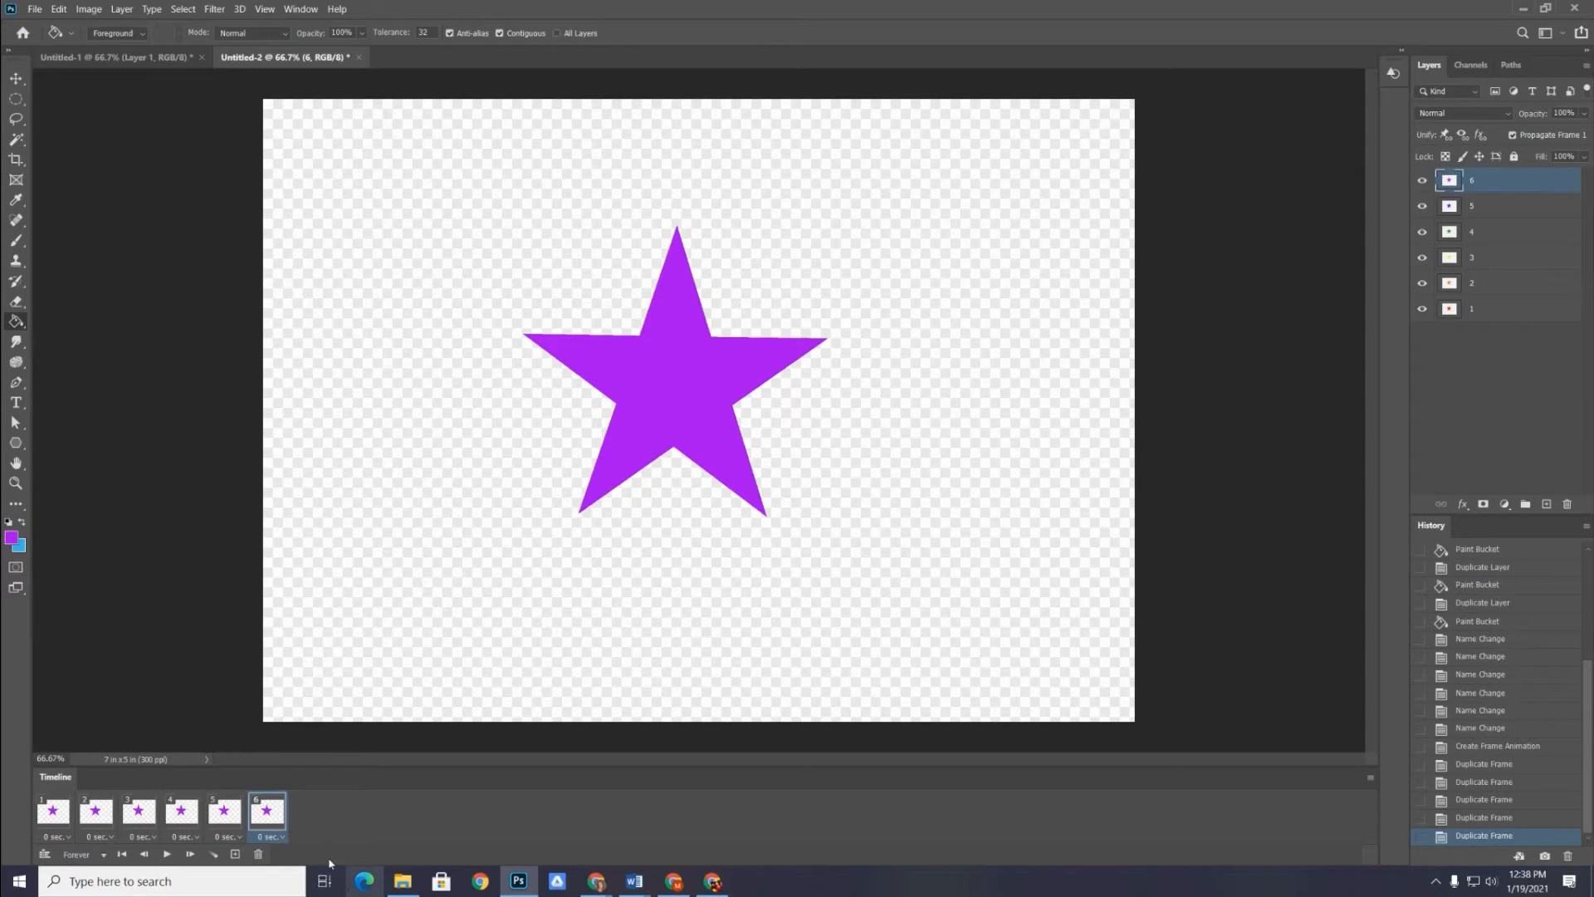
Make only layer 1 visible in frame 1 and only layer 2 visible in frame 2
{"action": "left_click", "coordinate": [52, 824]}
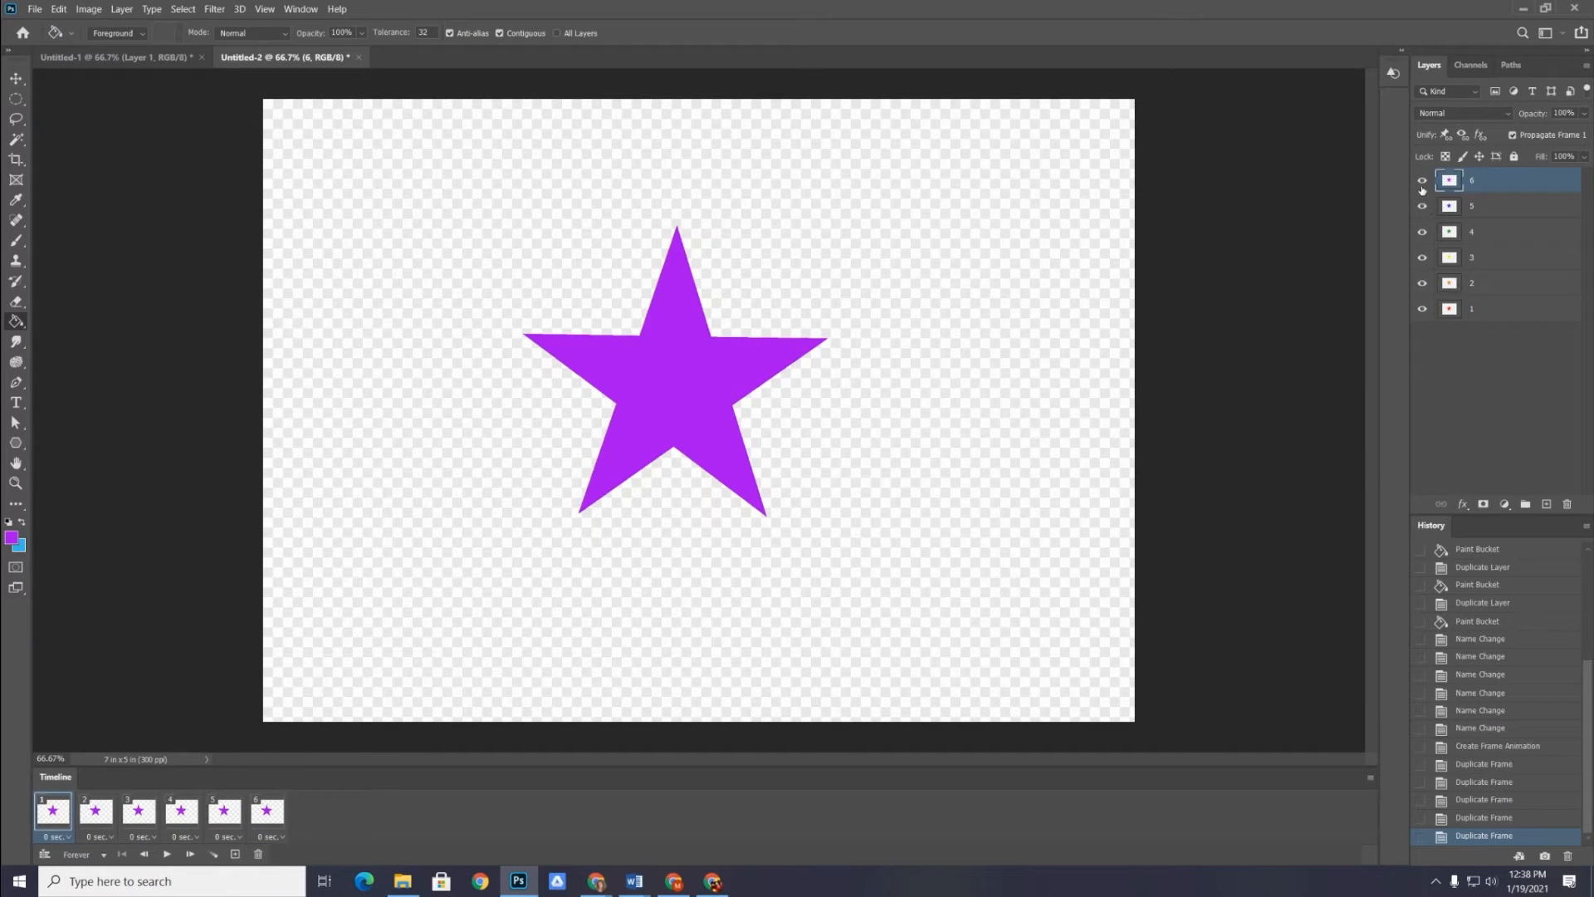
{"action": "left_click_drag", "start_coordinate": [1422, 189], "coordinate": [1423, 285]}
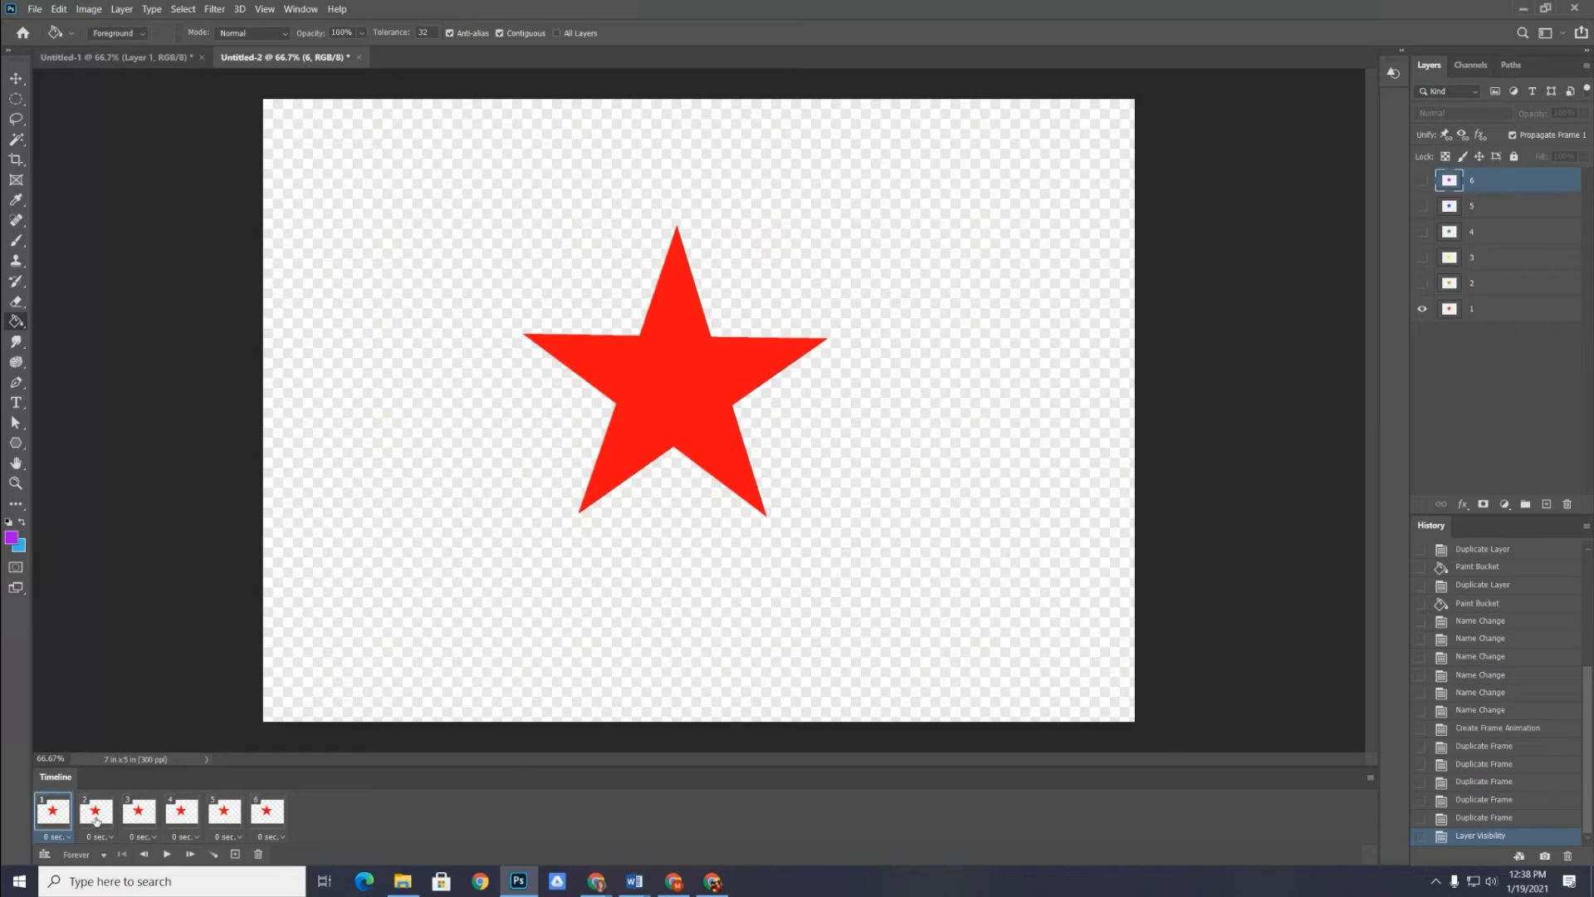
{"action": "left_click", "coordinate": [96, 812]}
{"action": "left_click", "coordinate": [1423, 284]}
{"action": "left_click", "coordinate": [1421, 309]}
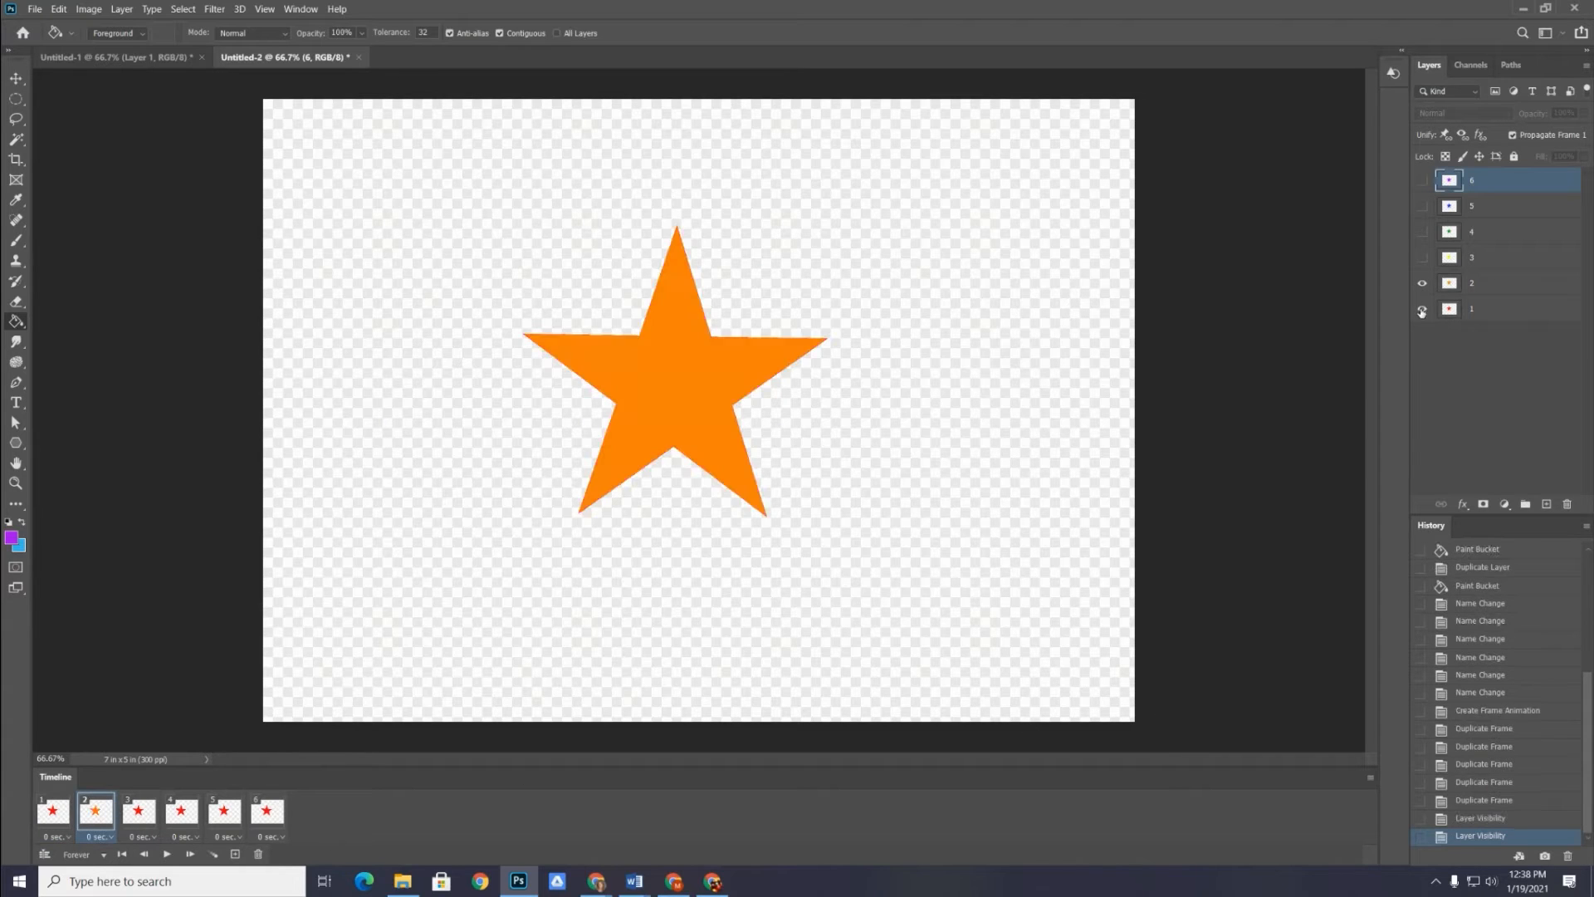
{"action": "left_click", "coordinate": [1421, 309]}
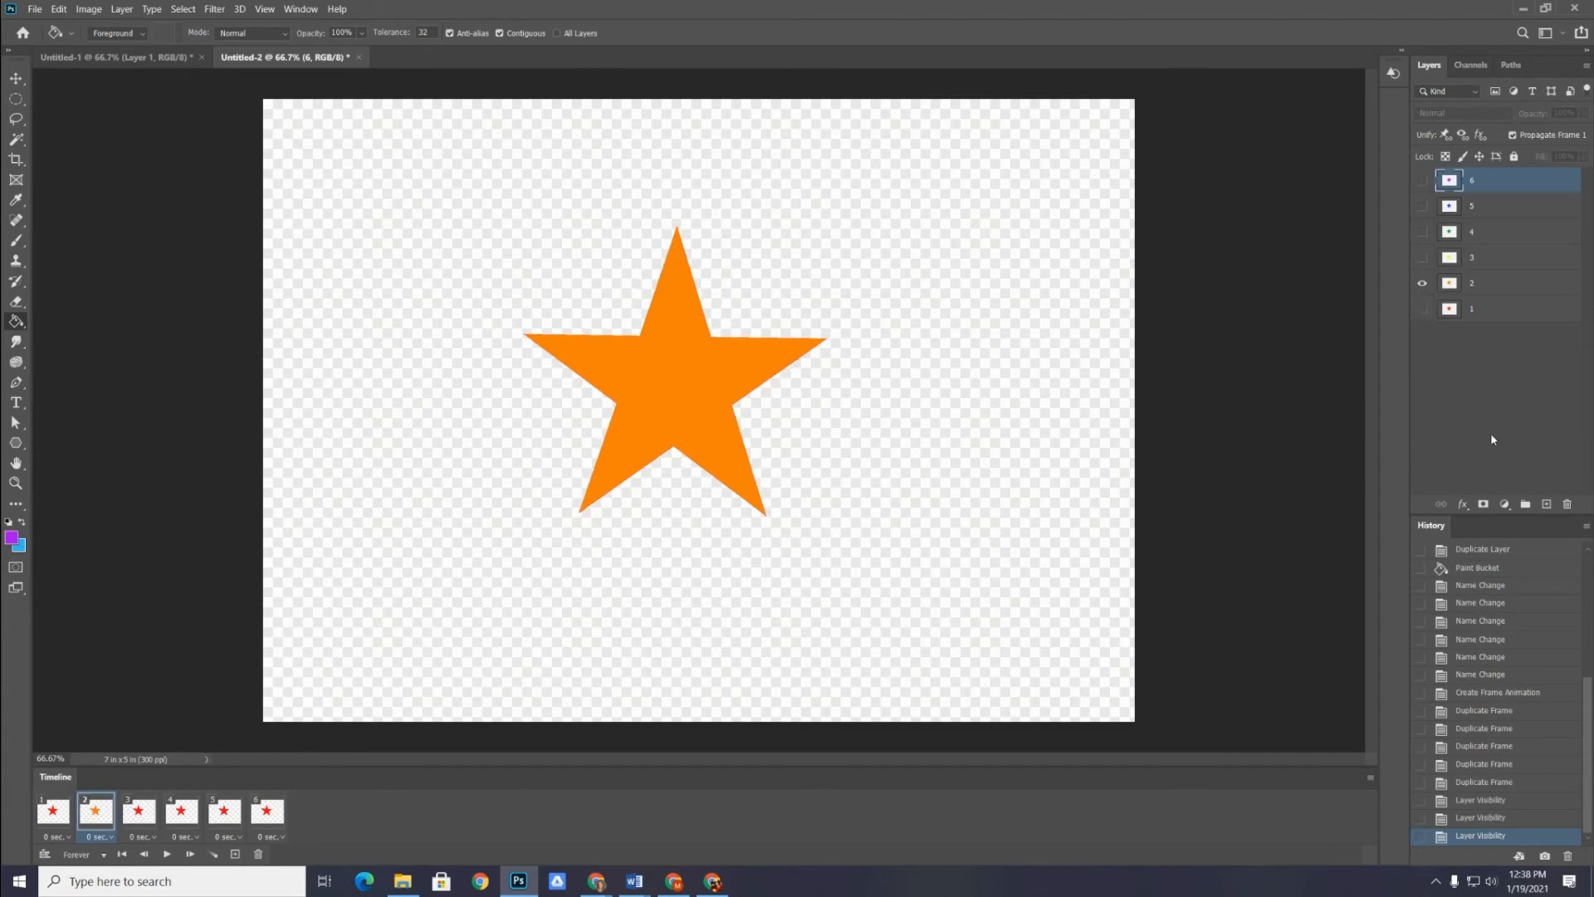
Make only layer 3 visible in frame 3 and only layer 4 visible in frame 4
{"action": "left_click", "coordinate": [137, 821]}
{"action": "left_click", "coordinate": [1421, 309]}
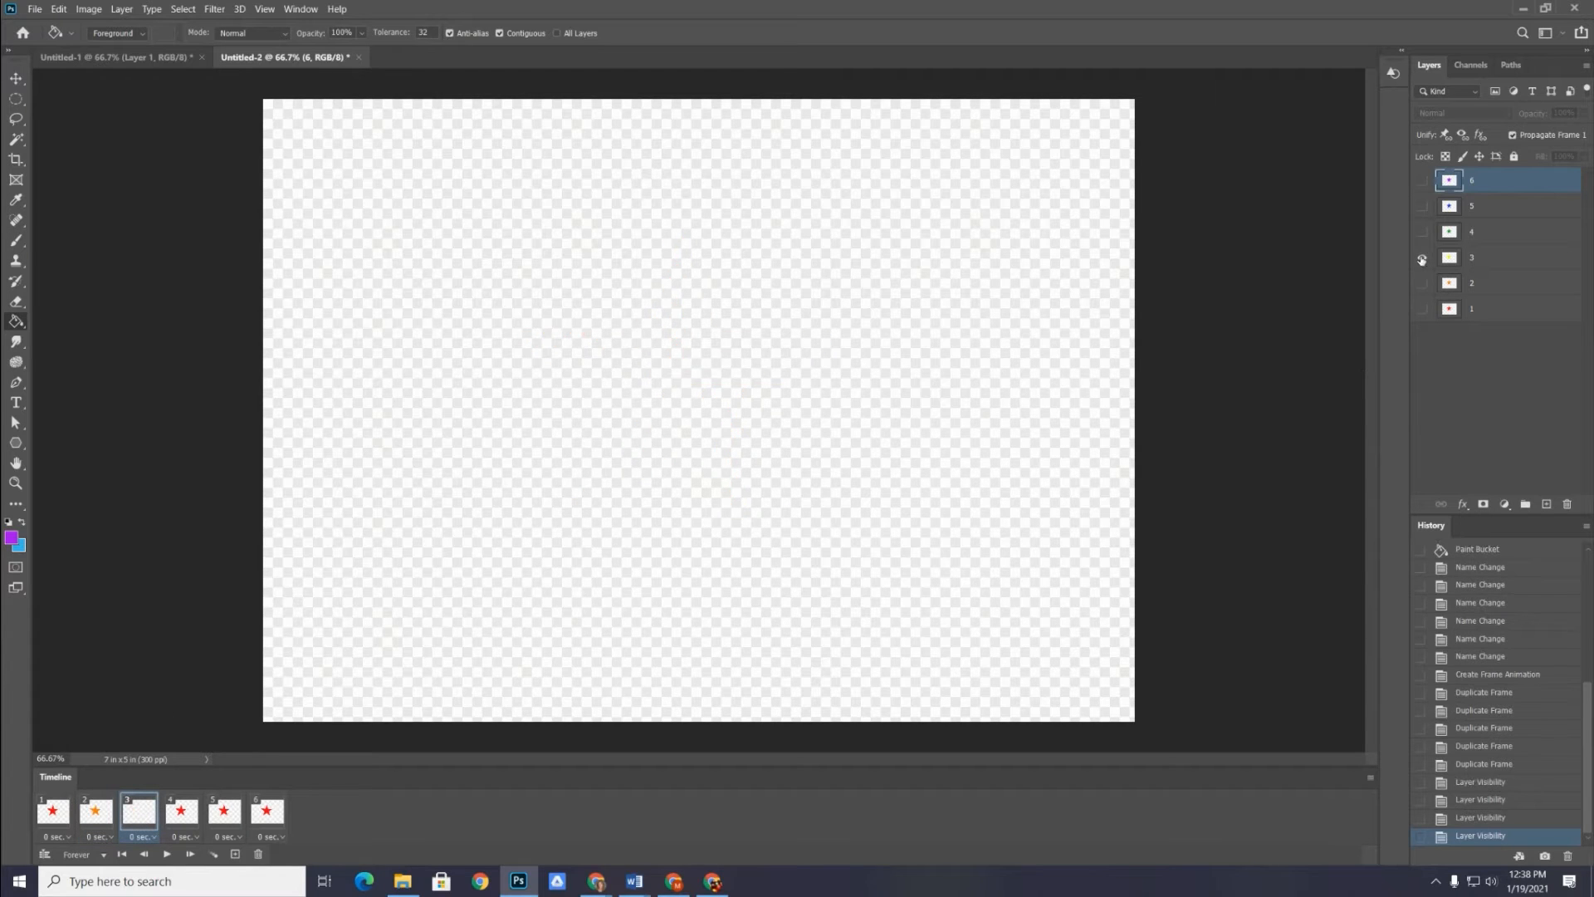
{"action": "left_click", "coordinate": [1423, 258]}
{"action": "left_click", "coordinate": [179, 818]}
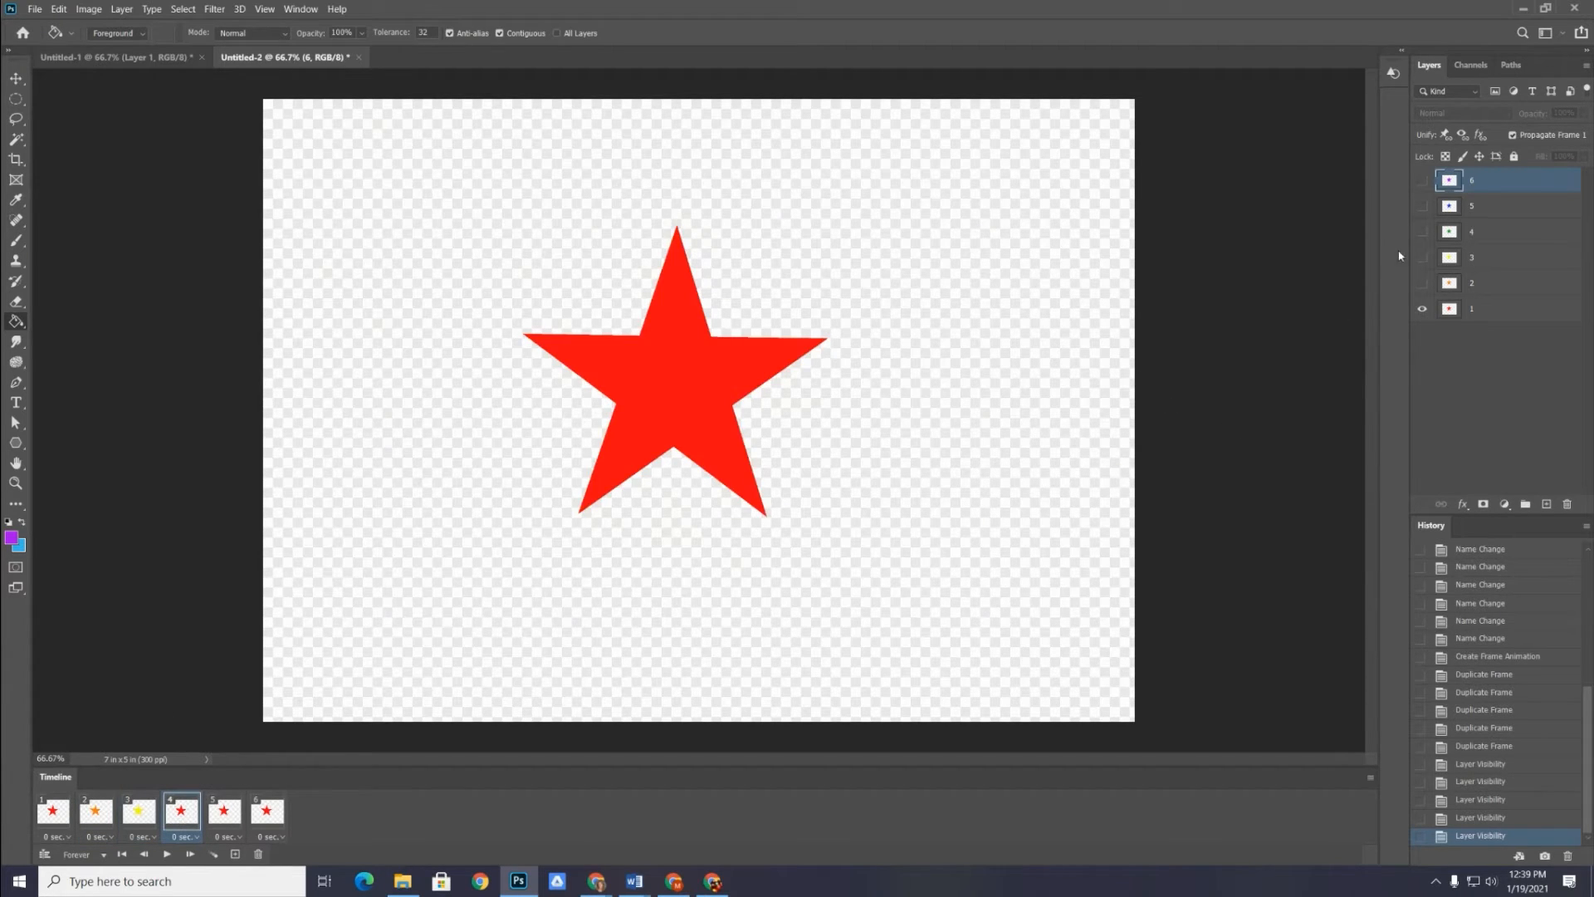
{"action": "left_click", "coordinate": [1423, 232]}
{"action": "left_click", "coordinate": [1421, 309]}
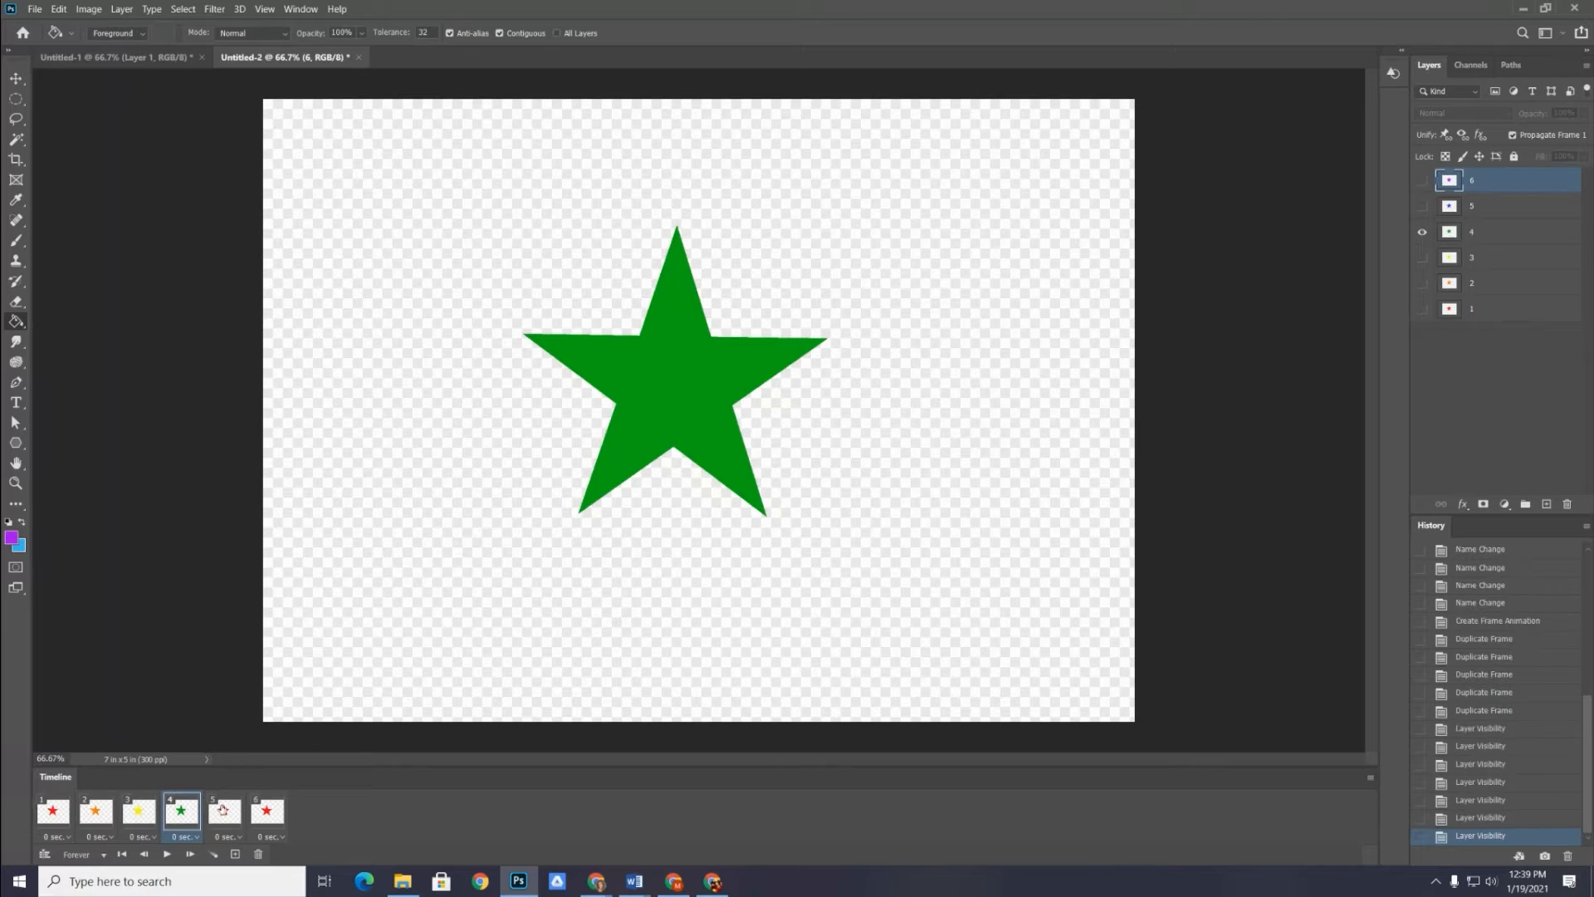
Make only layer 5 visible in frame 5 and only layer 6 visible in frame 6
{"action": "left_click", "coordinate": [222, 812]}
{"action": "left_click", "coordinate": [1422, 206]}
{"action": "left_click", "coordinate": [1422, 308]}
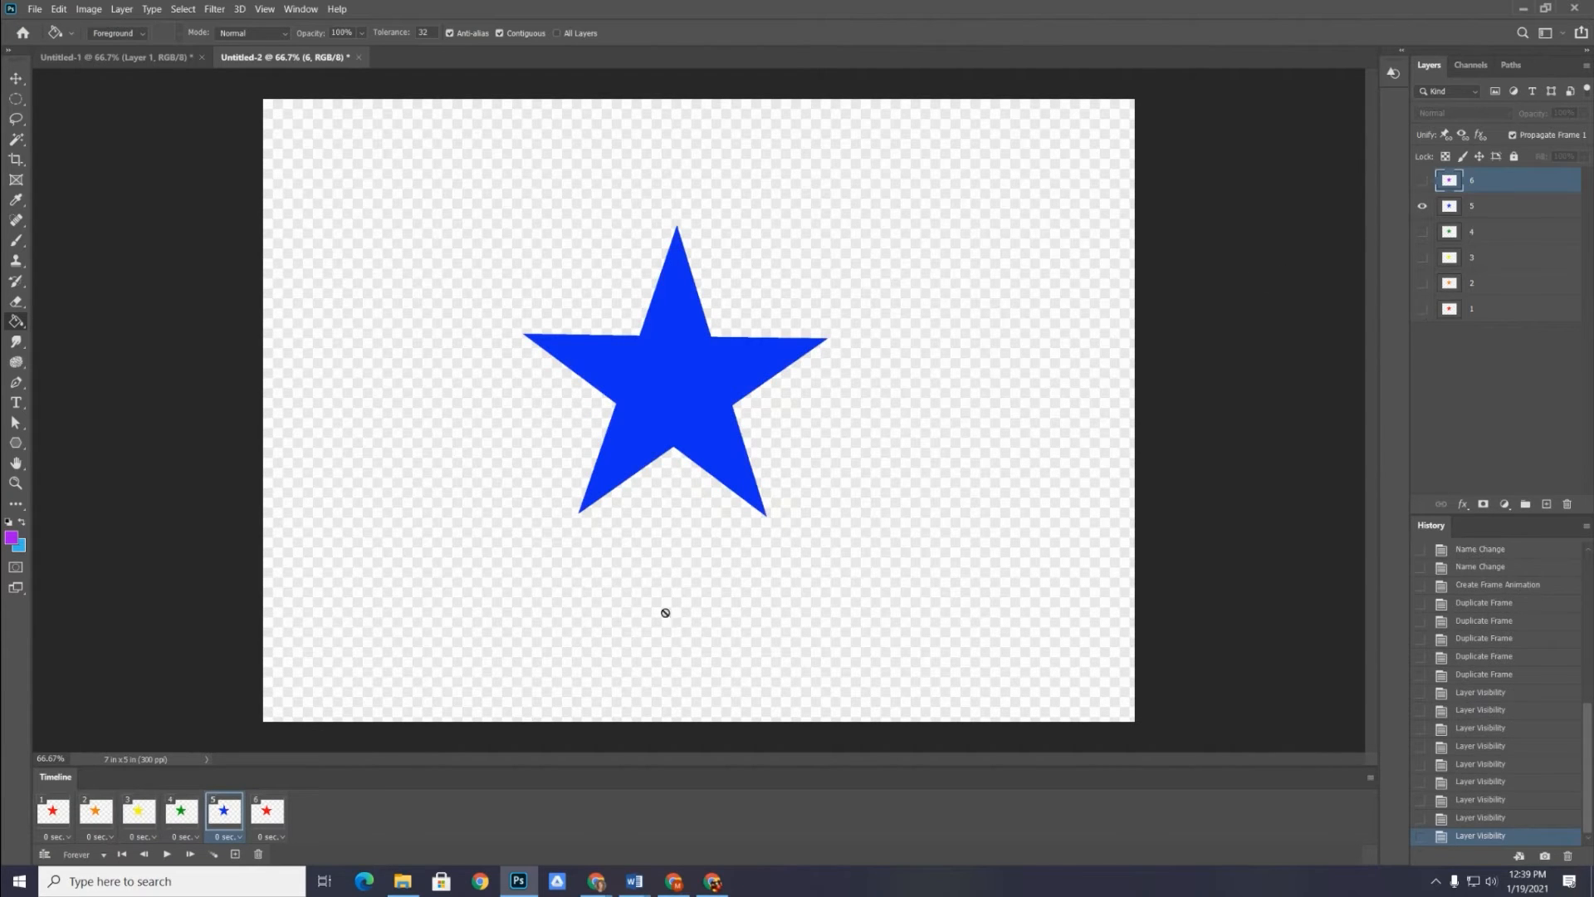
{"action": "left_click", "coordinate": [265, 818]}
{"action": "left_click", "coordinate": [1422, 180]}
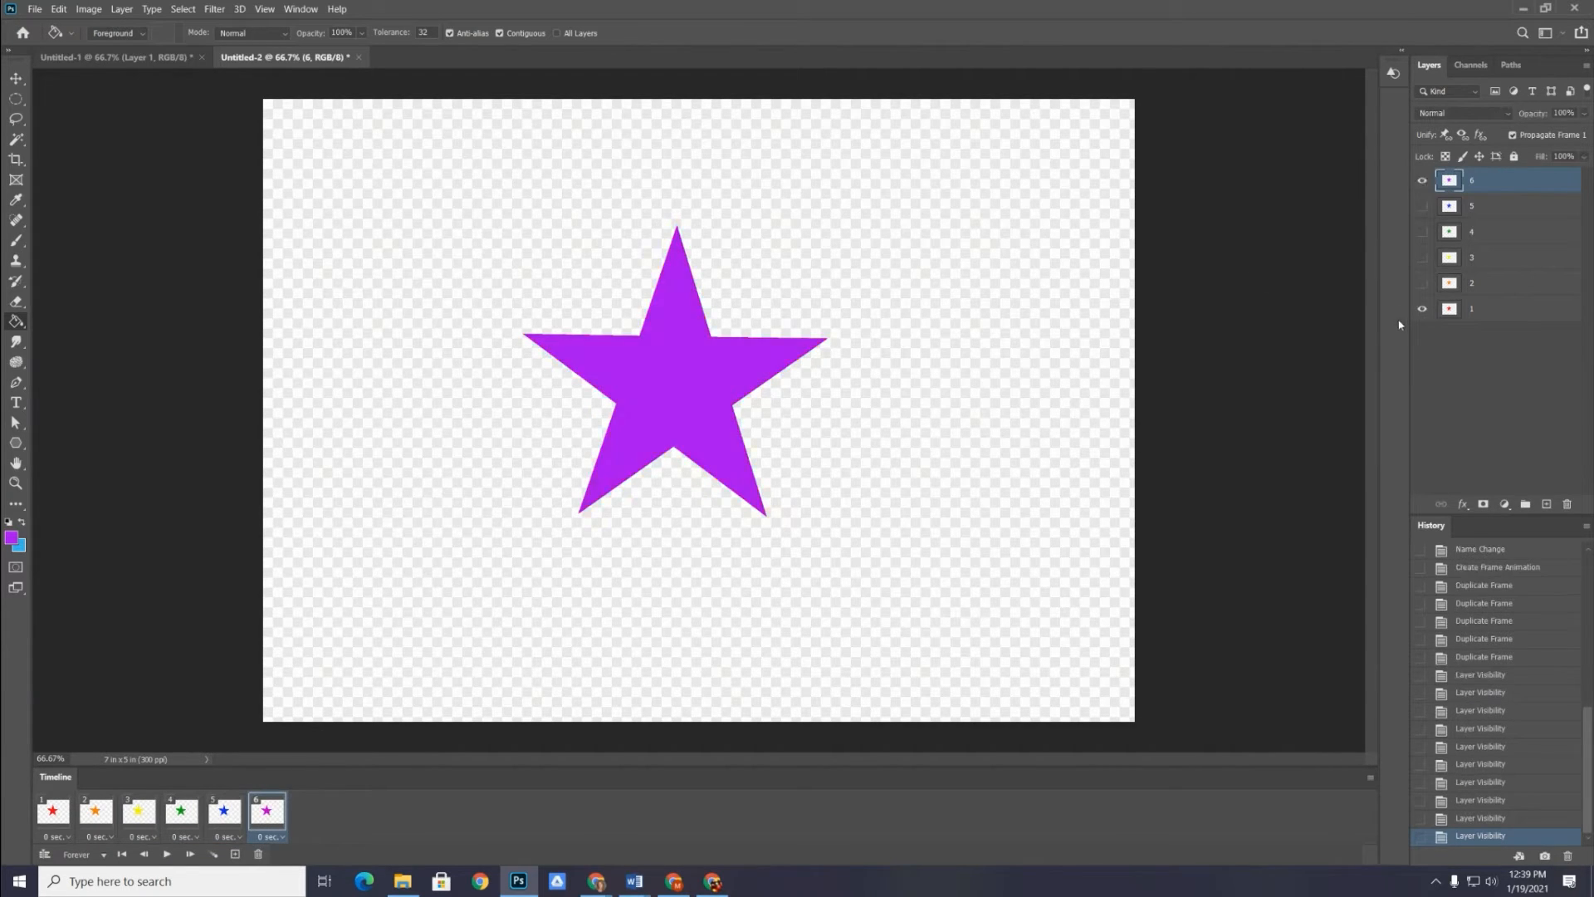
{"action": "left_click", "coordinate": [1422, 309]}
Preview the animation and set the delay of all six frames to 1.0 second
{"action": "left_click", "coordinate": [167, 855]}
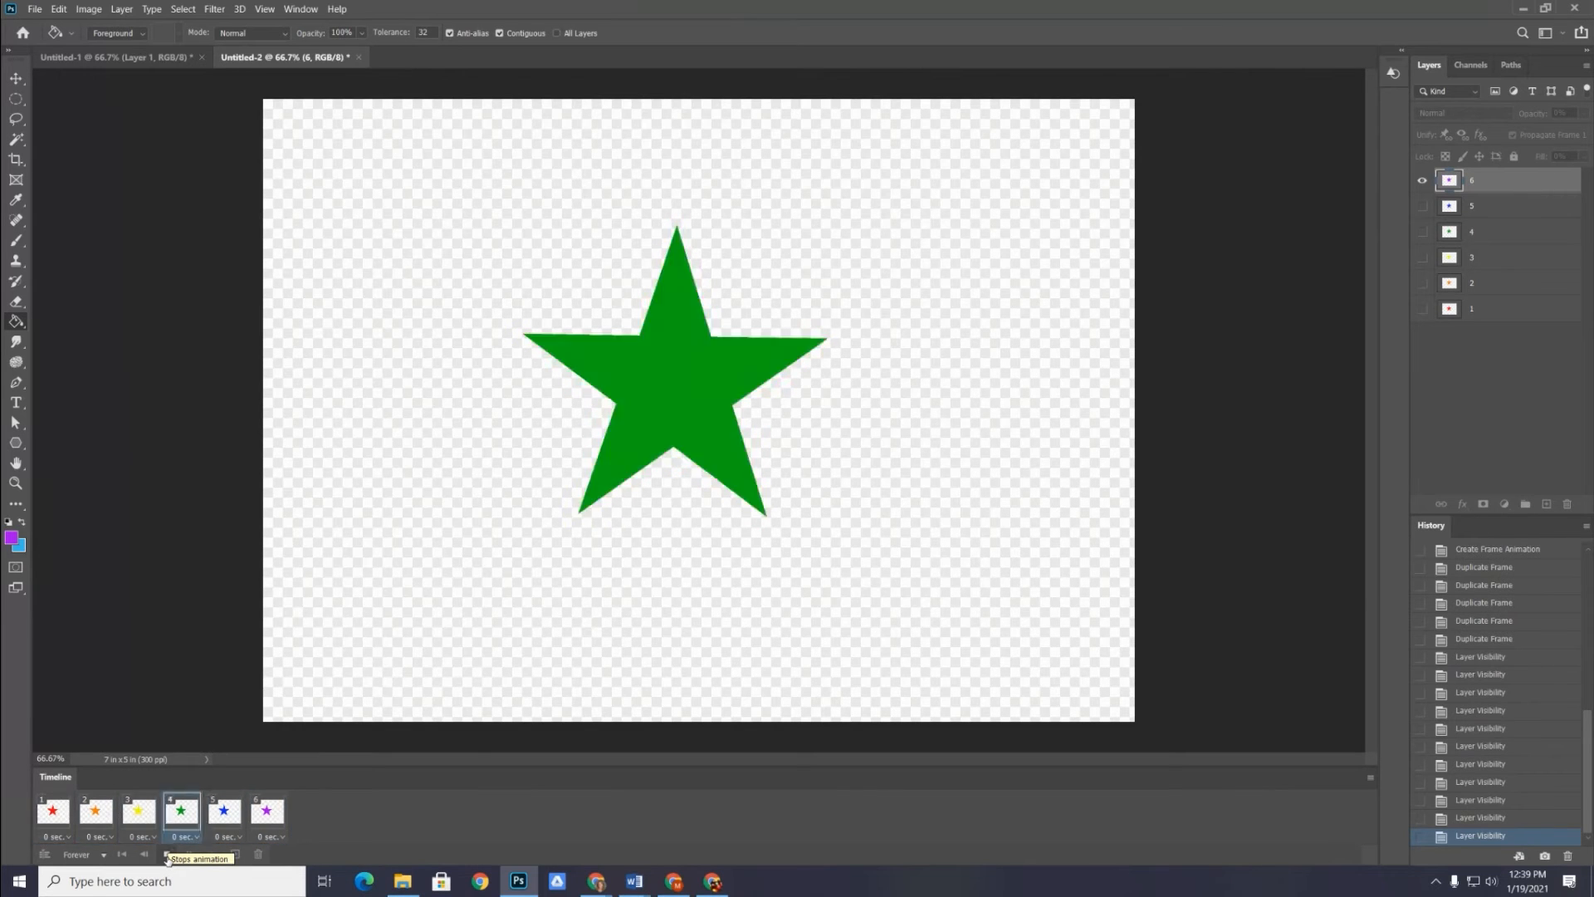
{"action": "left_click", "coordinate": [167, 855]}
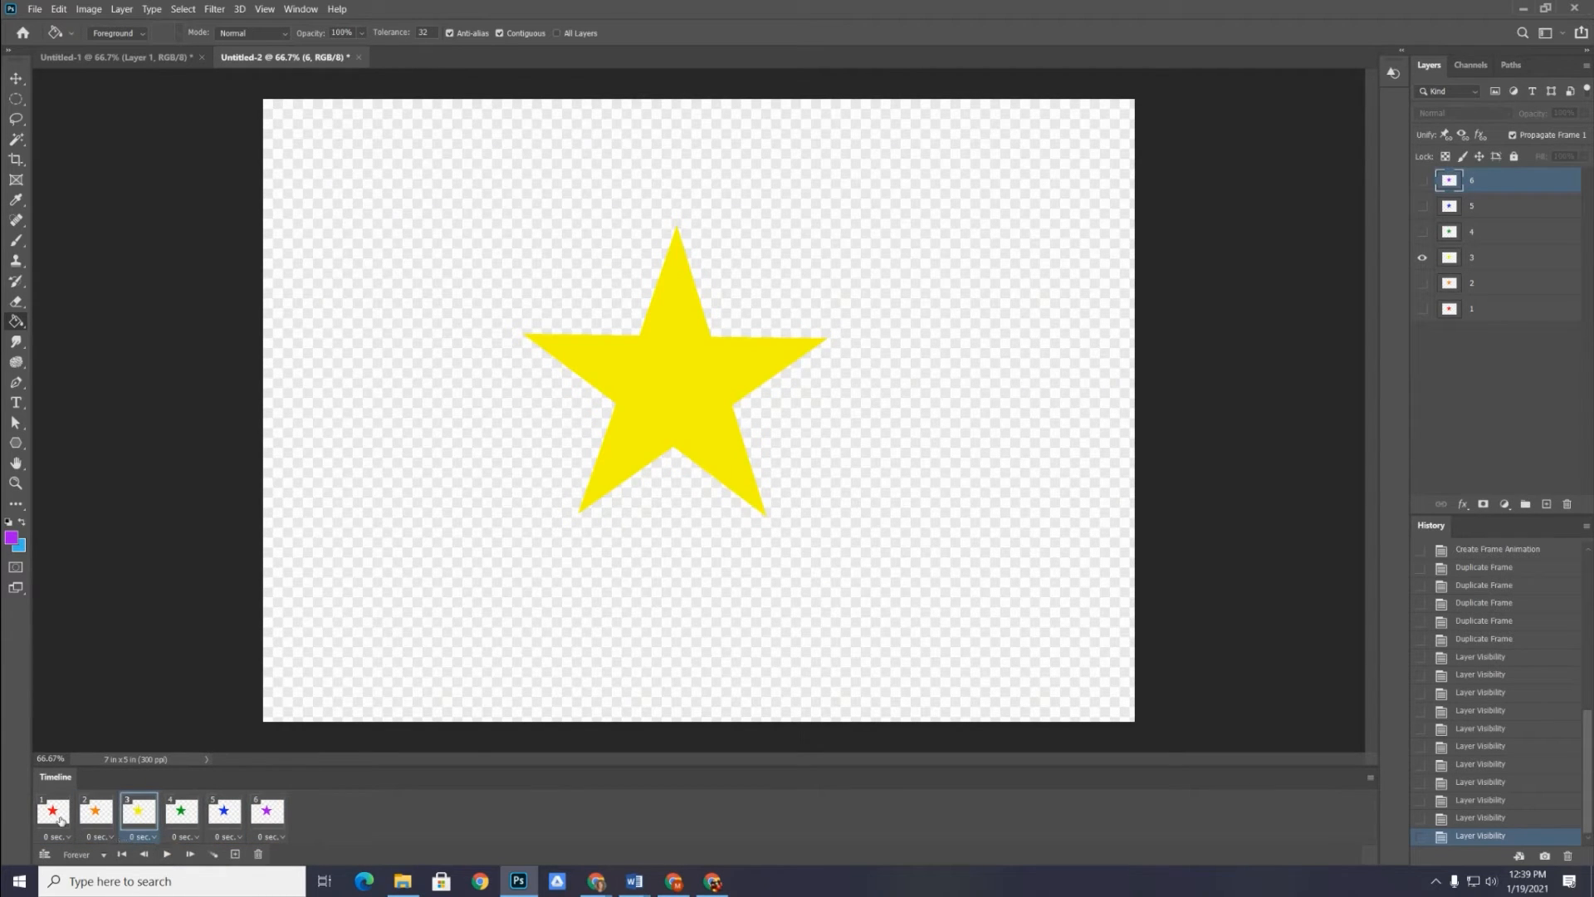
{"action": "left_click", "coordinate": [54, 812]}
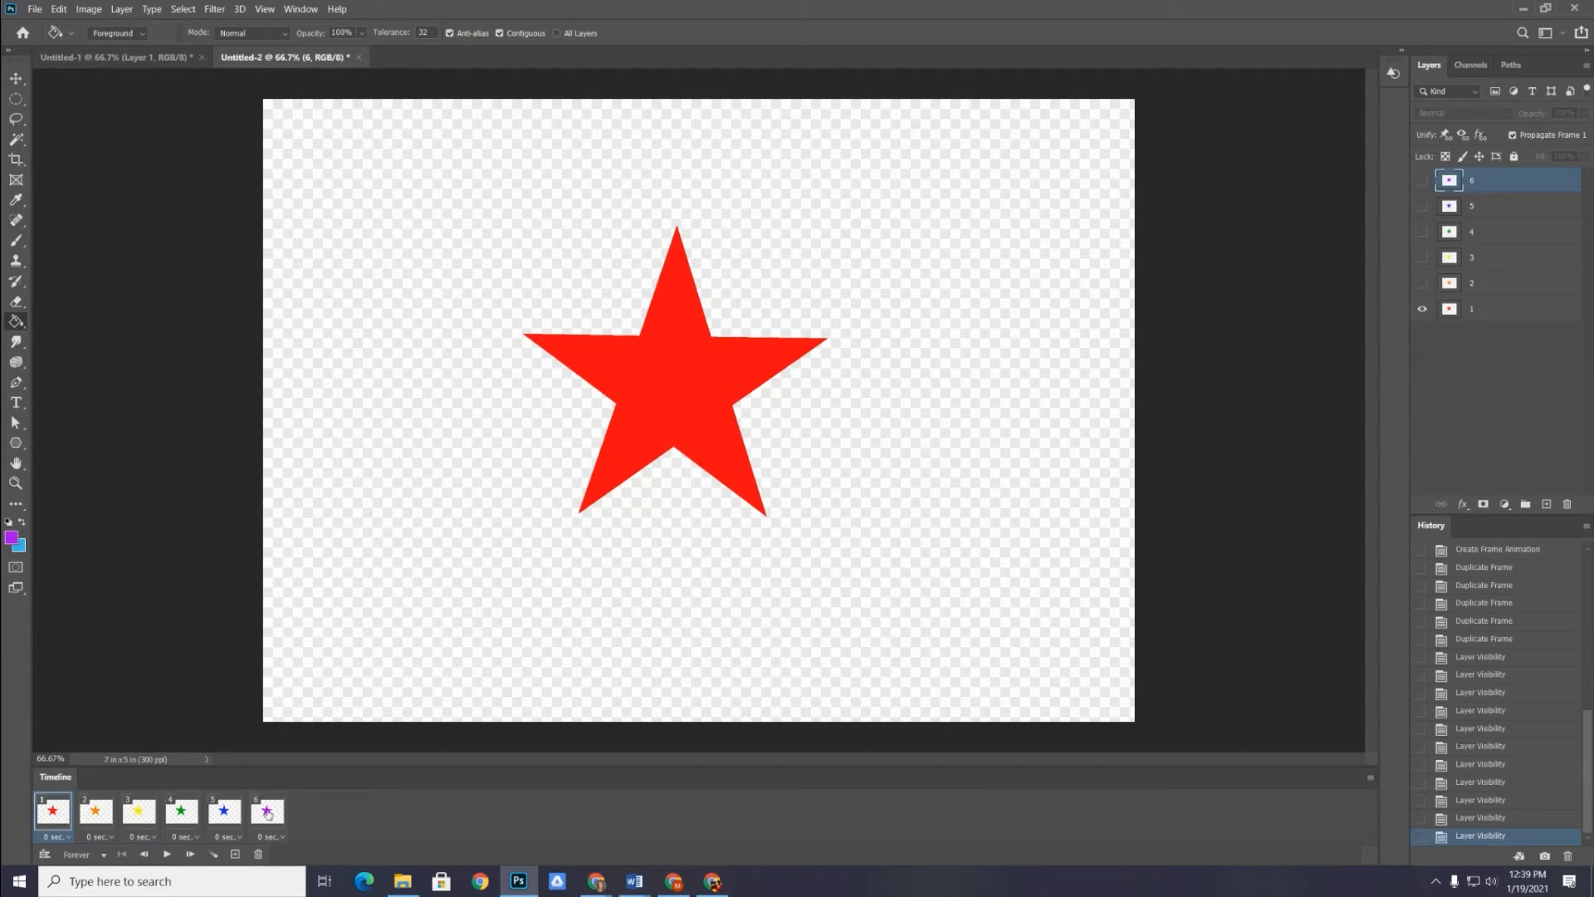
{"action": "left_click", "coordinate": [267, 814], "text": "shift"}
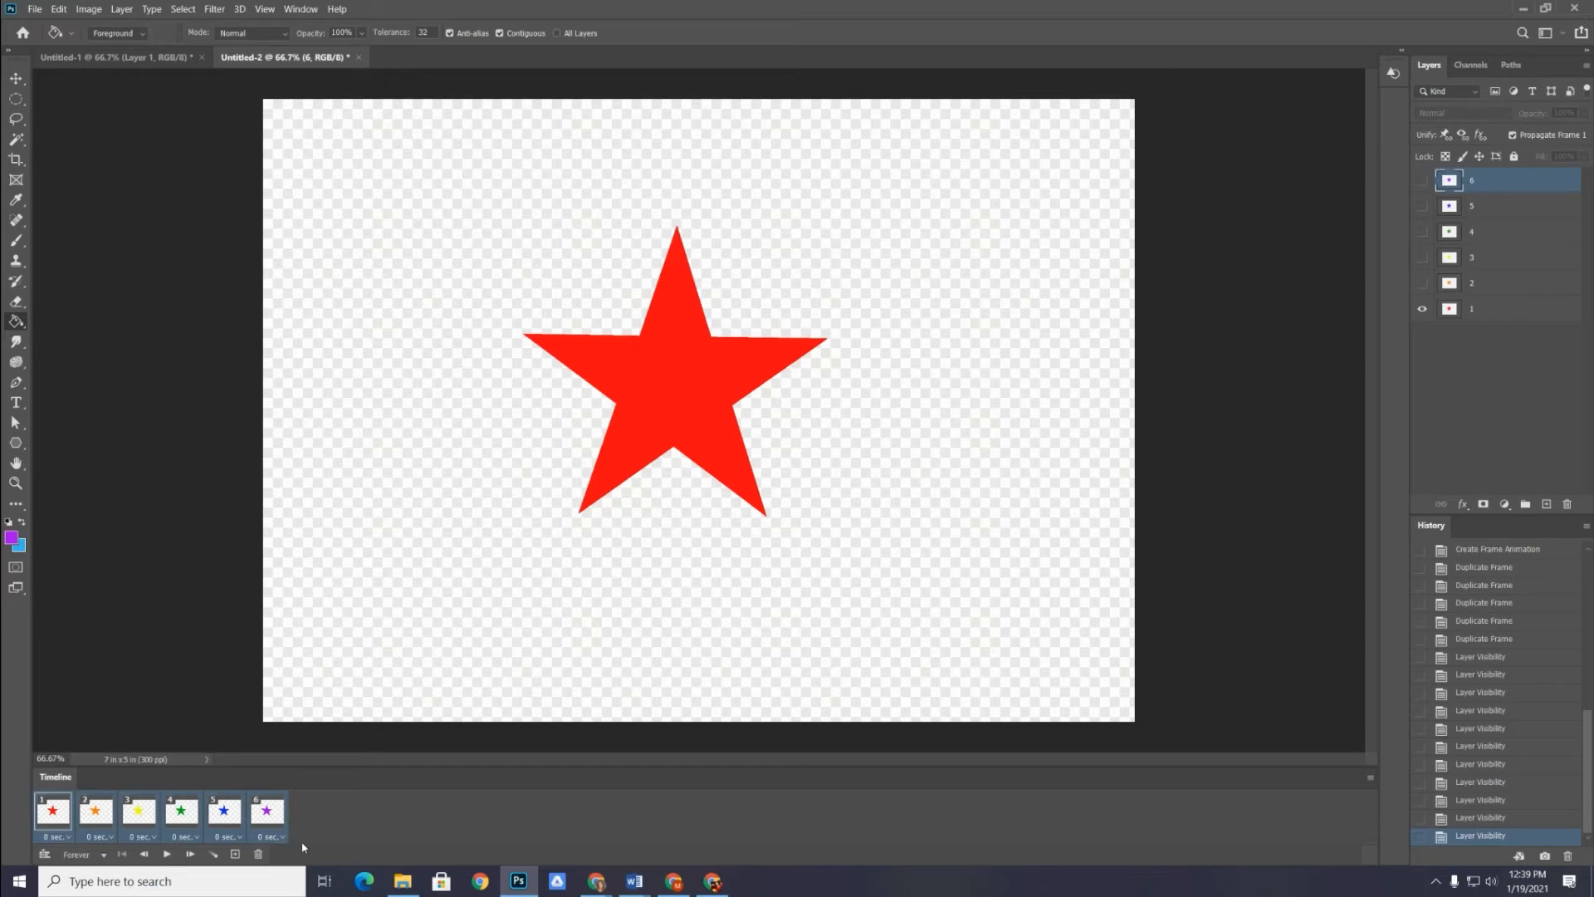
{"action": "left_click", "coordinate": [280, 838]}
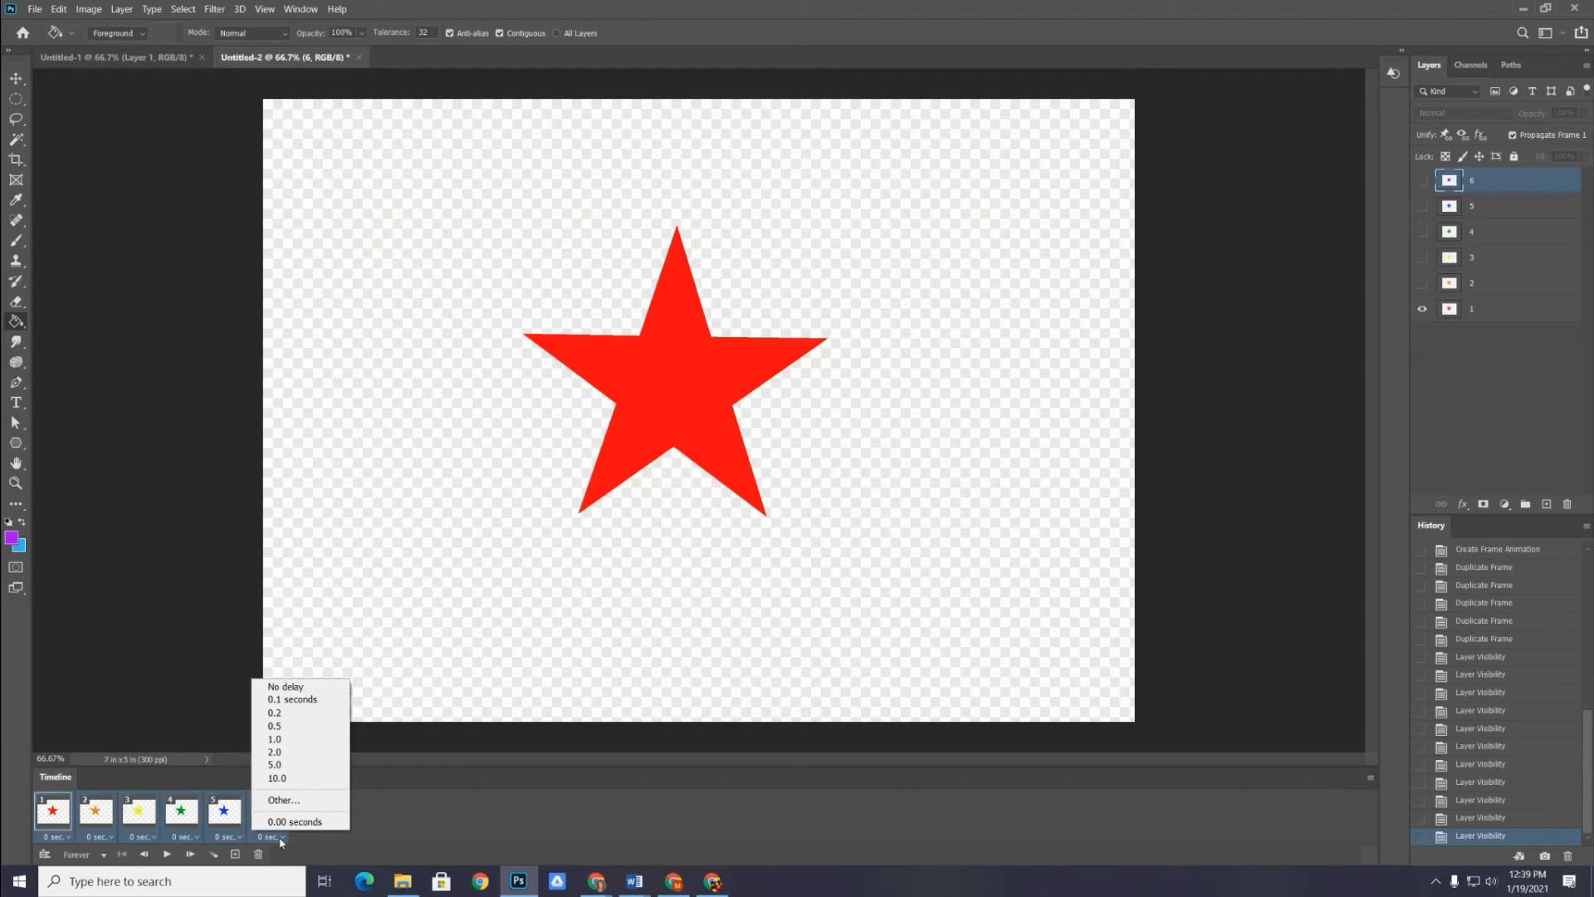
{"action": "left_click", "coordinate": [289, 740]}
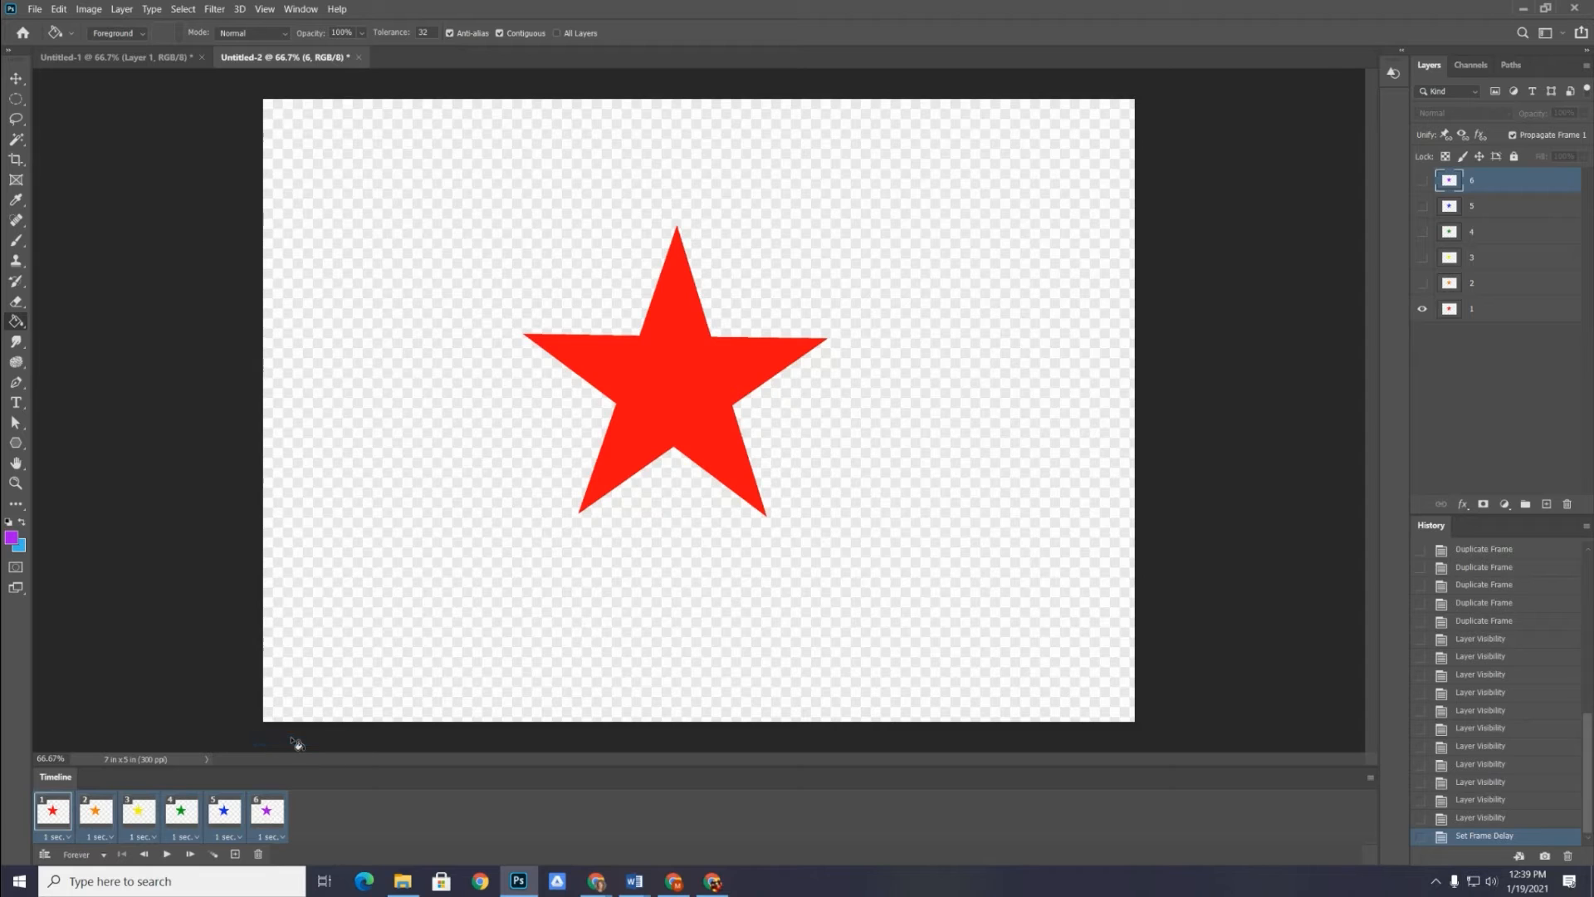
Play the animation with the one-second delay, stop it and select the first frame
{"action": "left_click", "coordinate": [168, 854]}
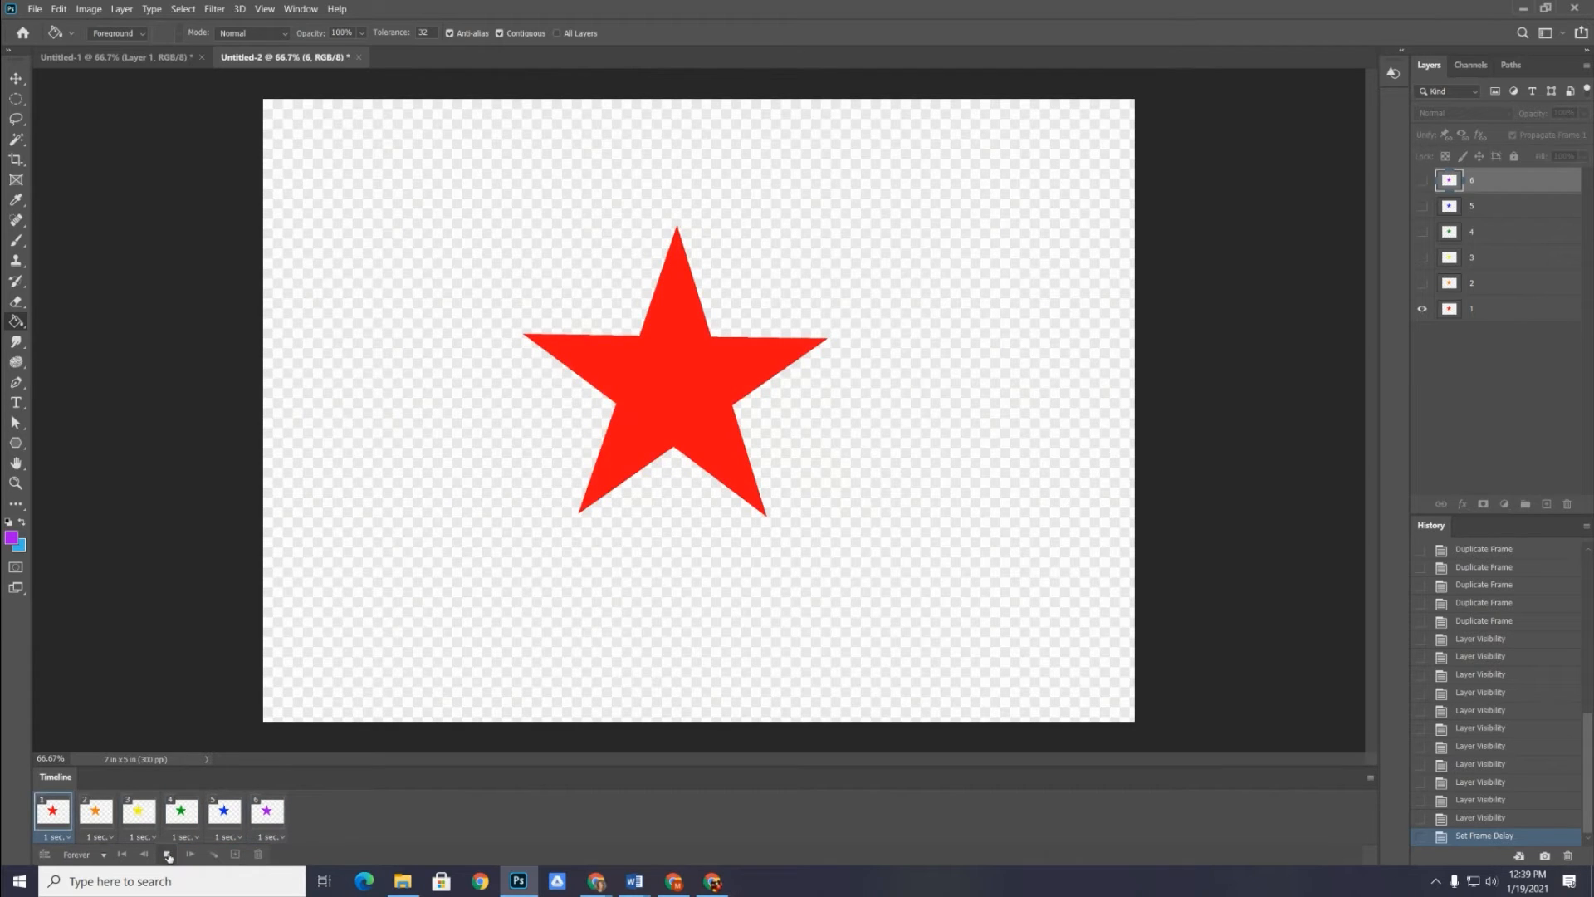
{"action": "left_click", "coordinate": [167, 855]}
{"action": "left_click", "coordinate": [54, 818]}
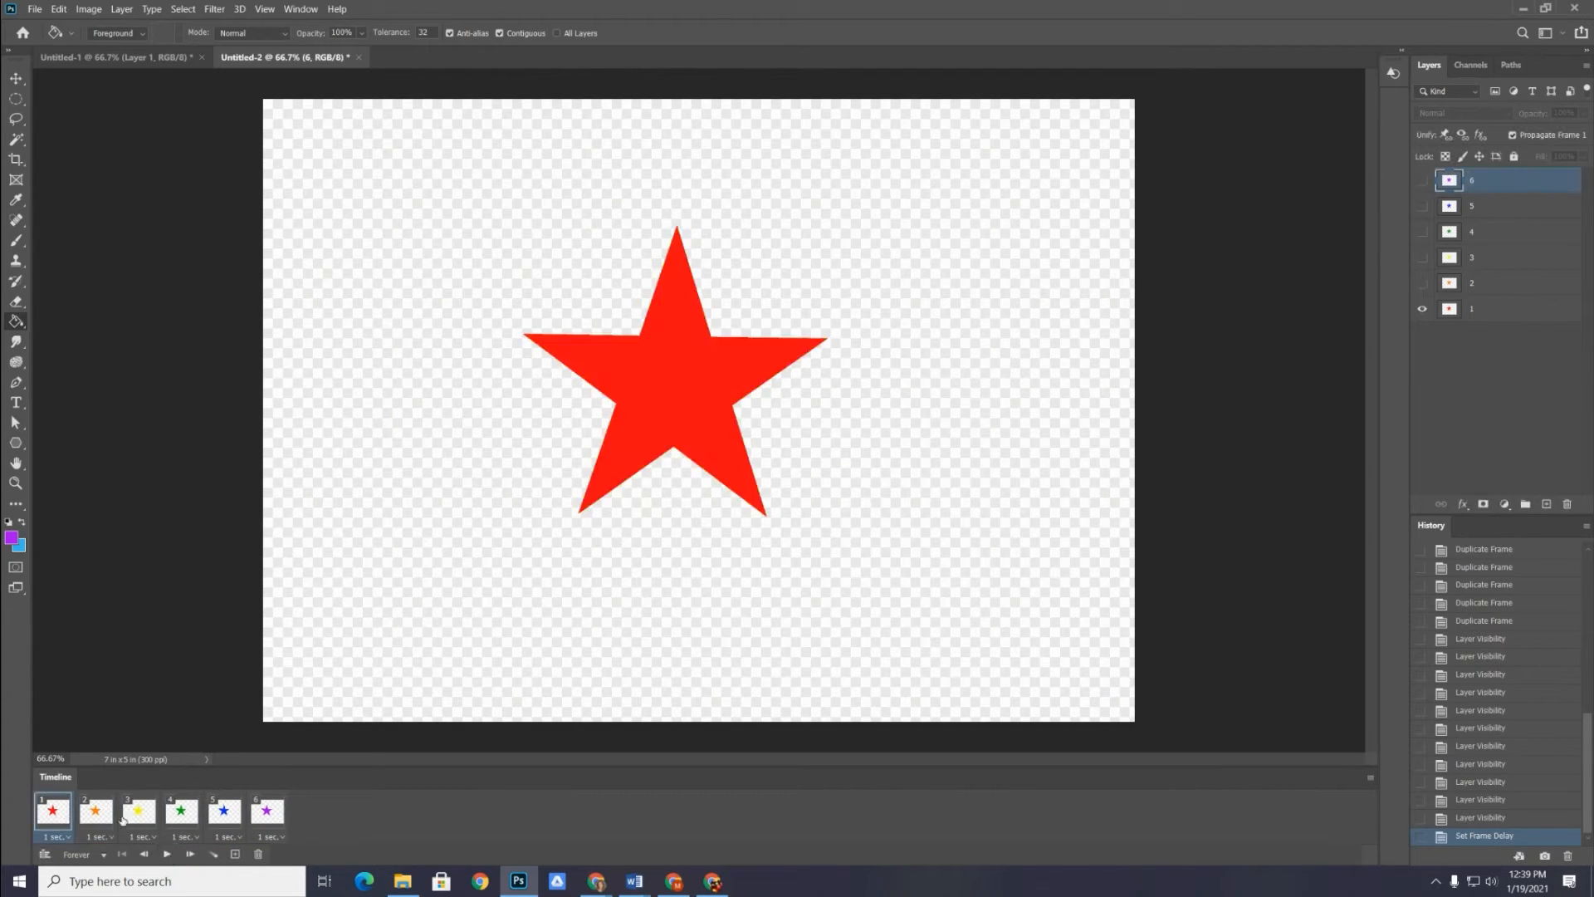
Set the delay of all six animation frames to 0.5 seconds, then play and stop the animation
{"action": "left_click", "coordinate": [262, 824], "text": "shift"}
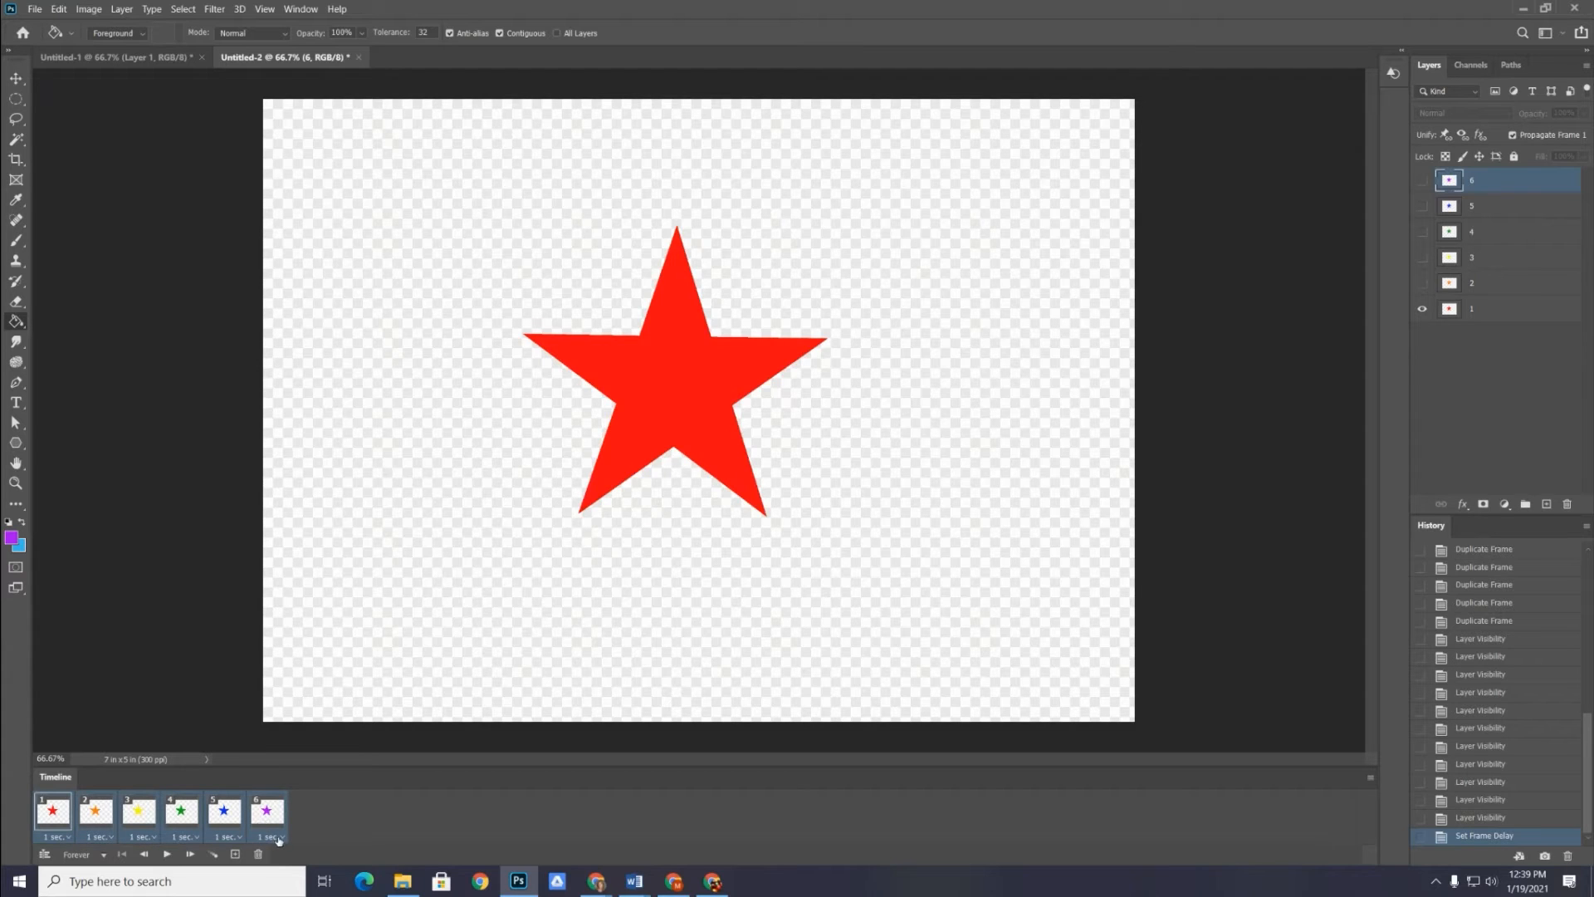
{"action": "left_click", "coordinate": [279, 838]}
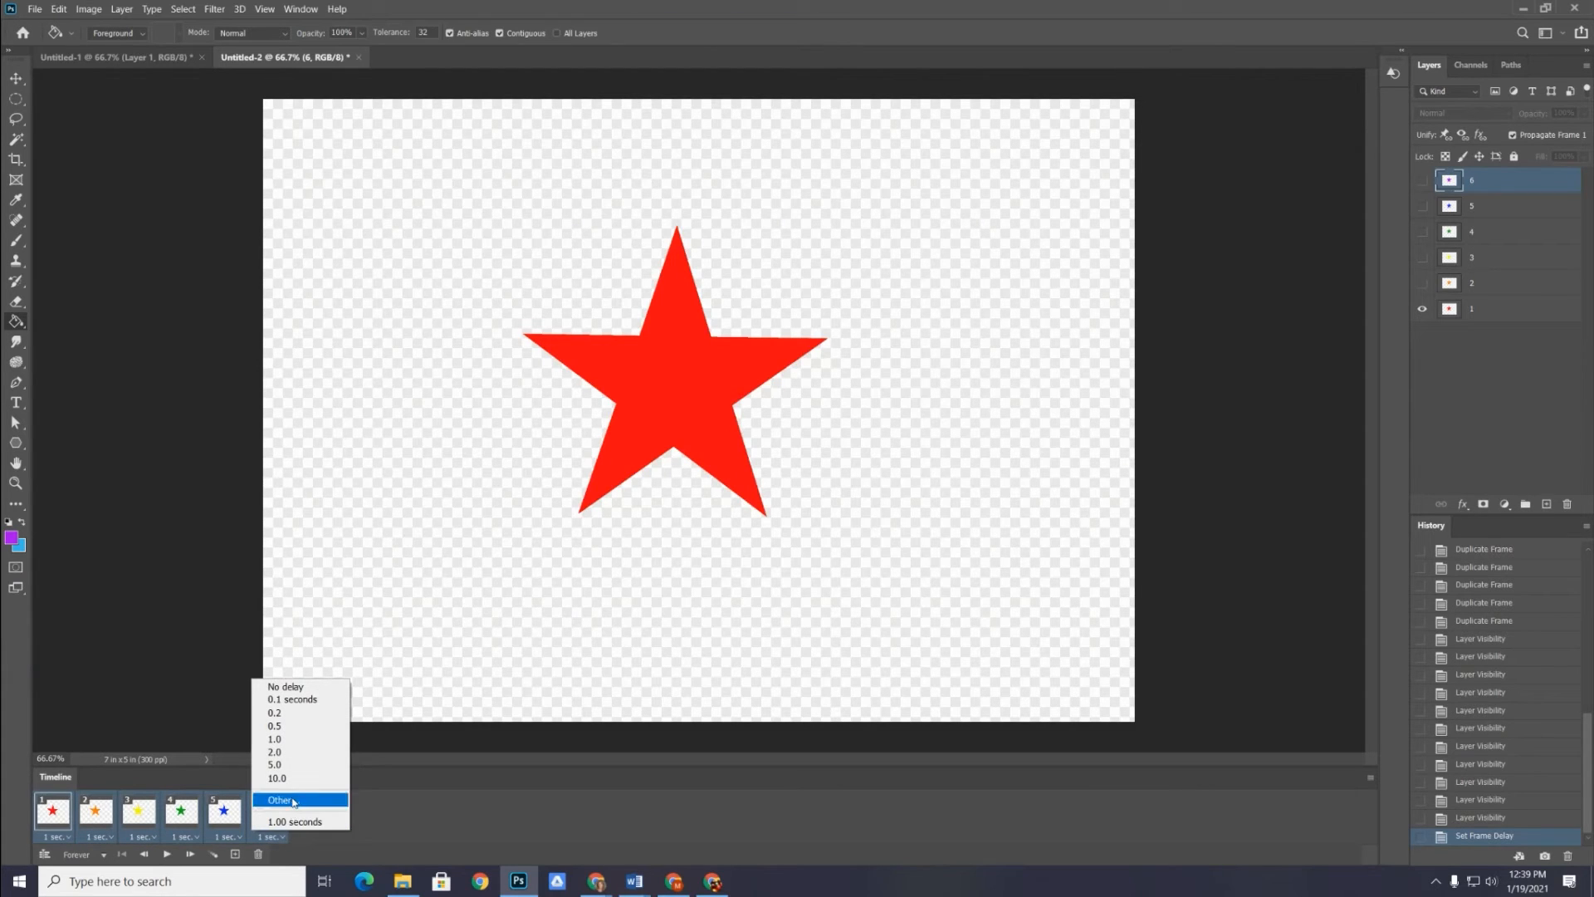
{"action": "left_click", "coordinate": [297, 726]}
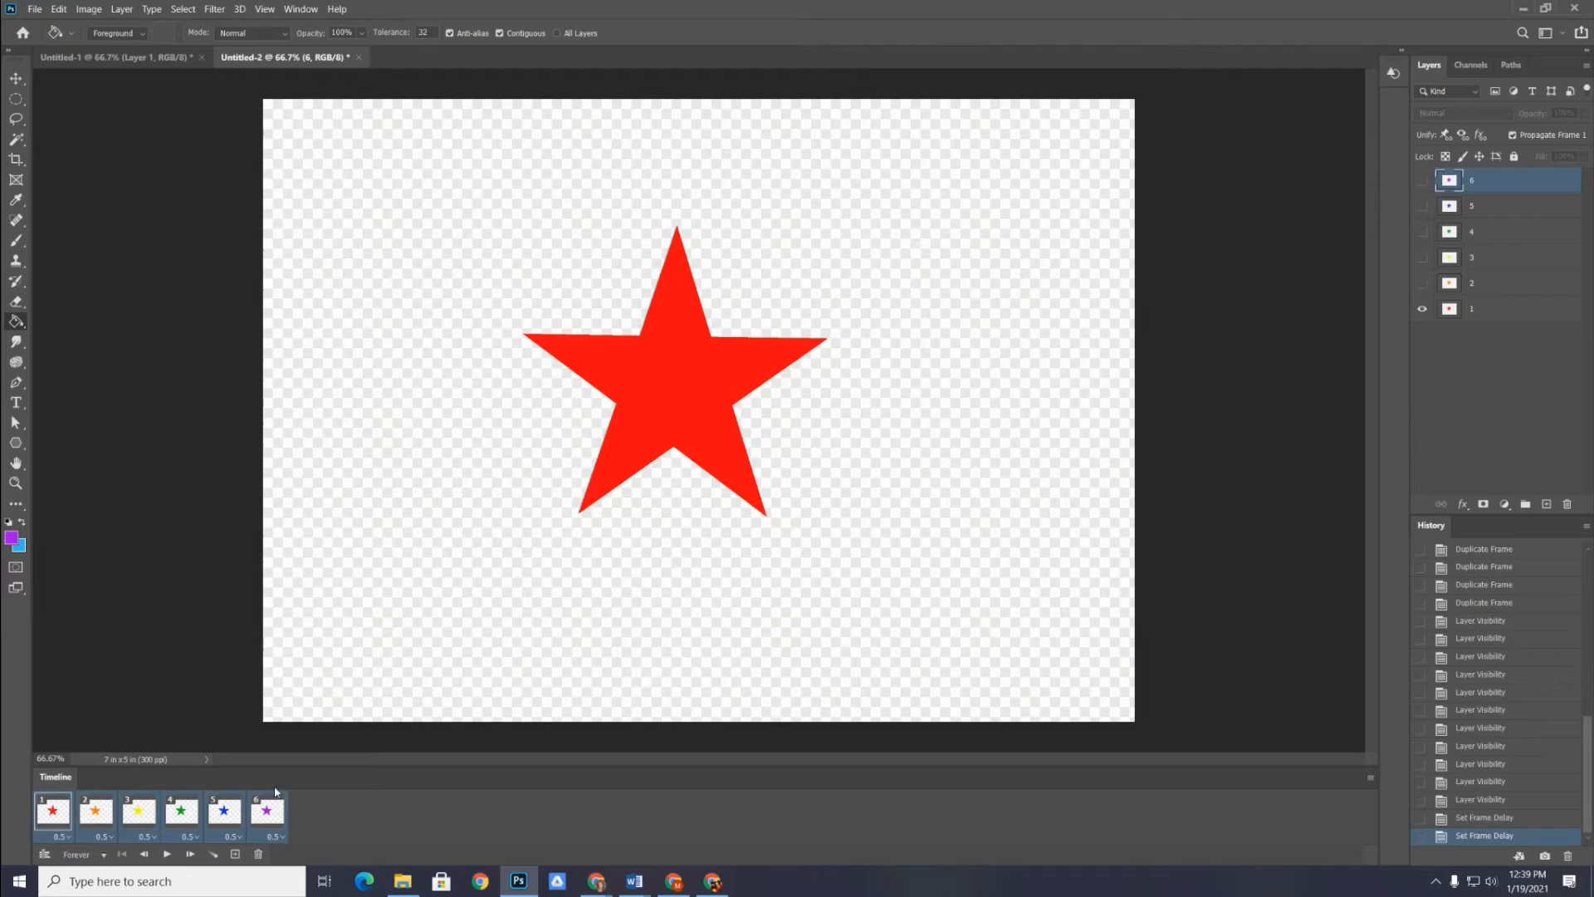
{"action": "left_click", "coordinate": [166, 855]}
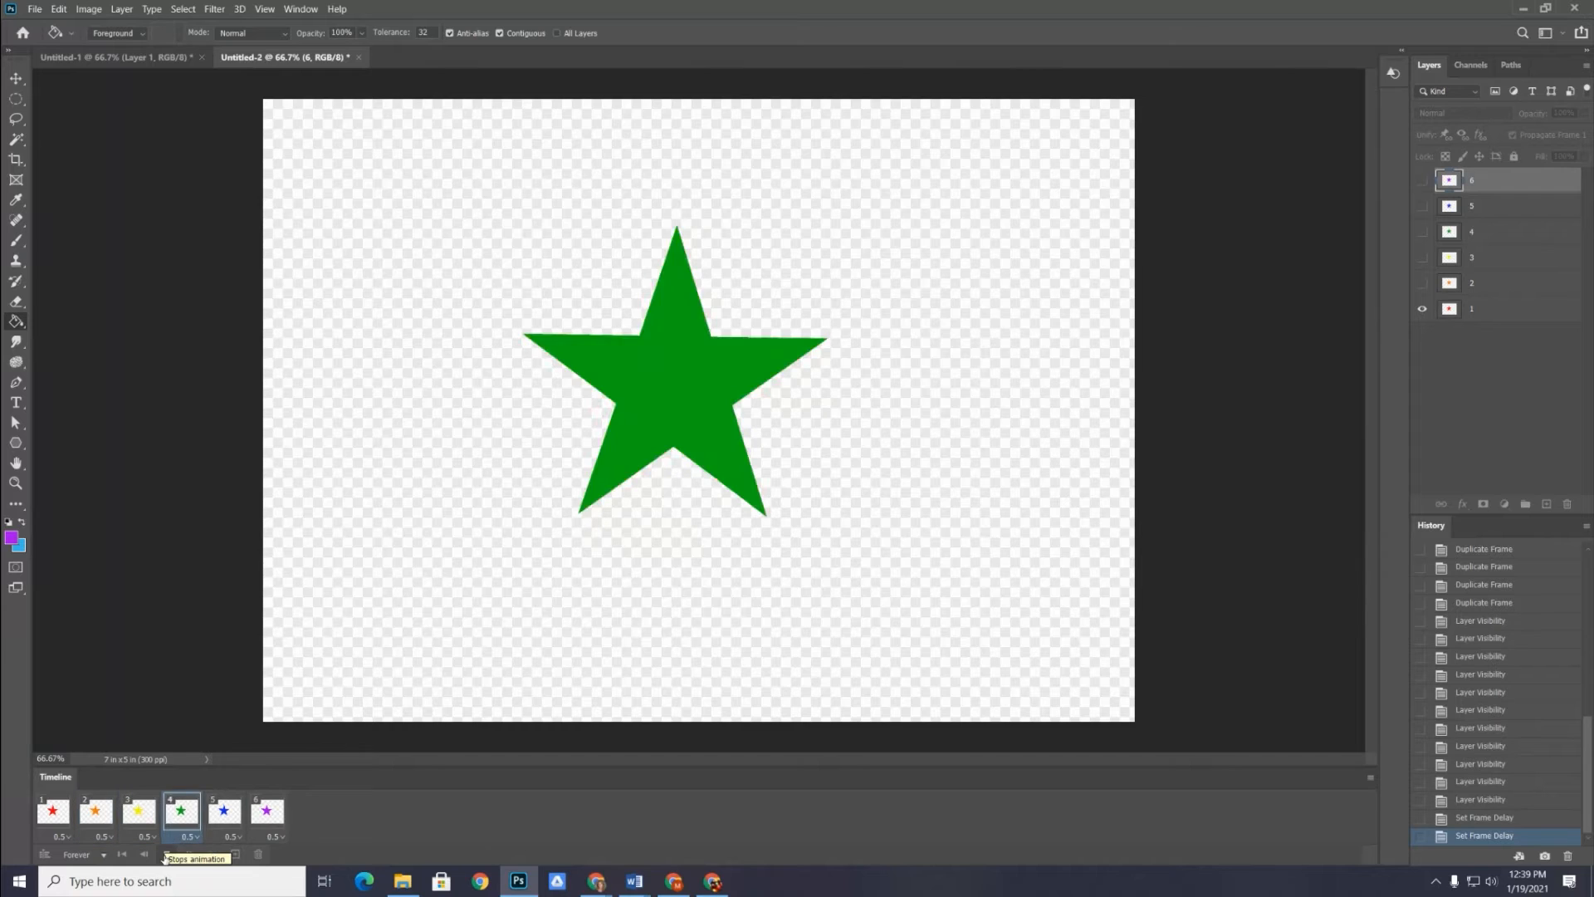
{"action": "left_click", "coordinate": [164, 855]}
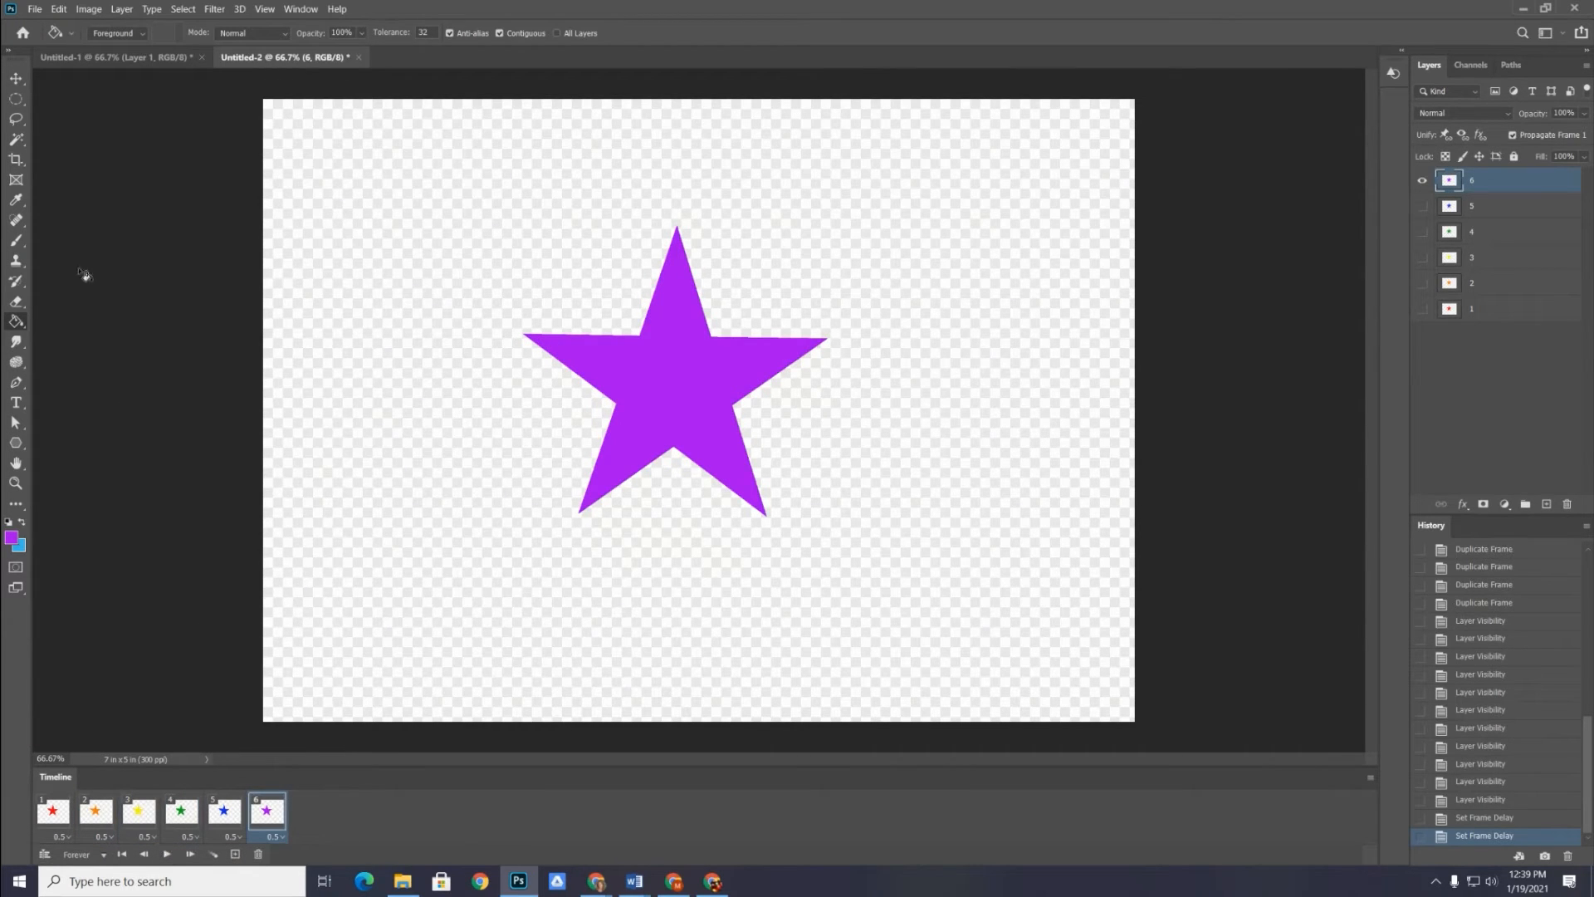
Crop the canvas closely around the star, about 3.19 in high, then play and stop the cropped animation
{"action": "left_click", "coordinate": [15, 160]}
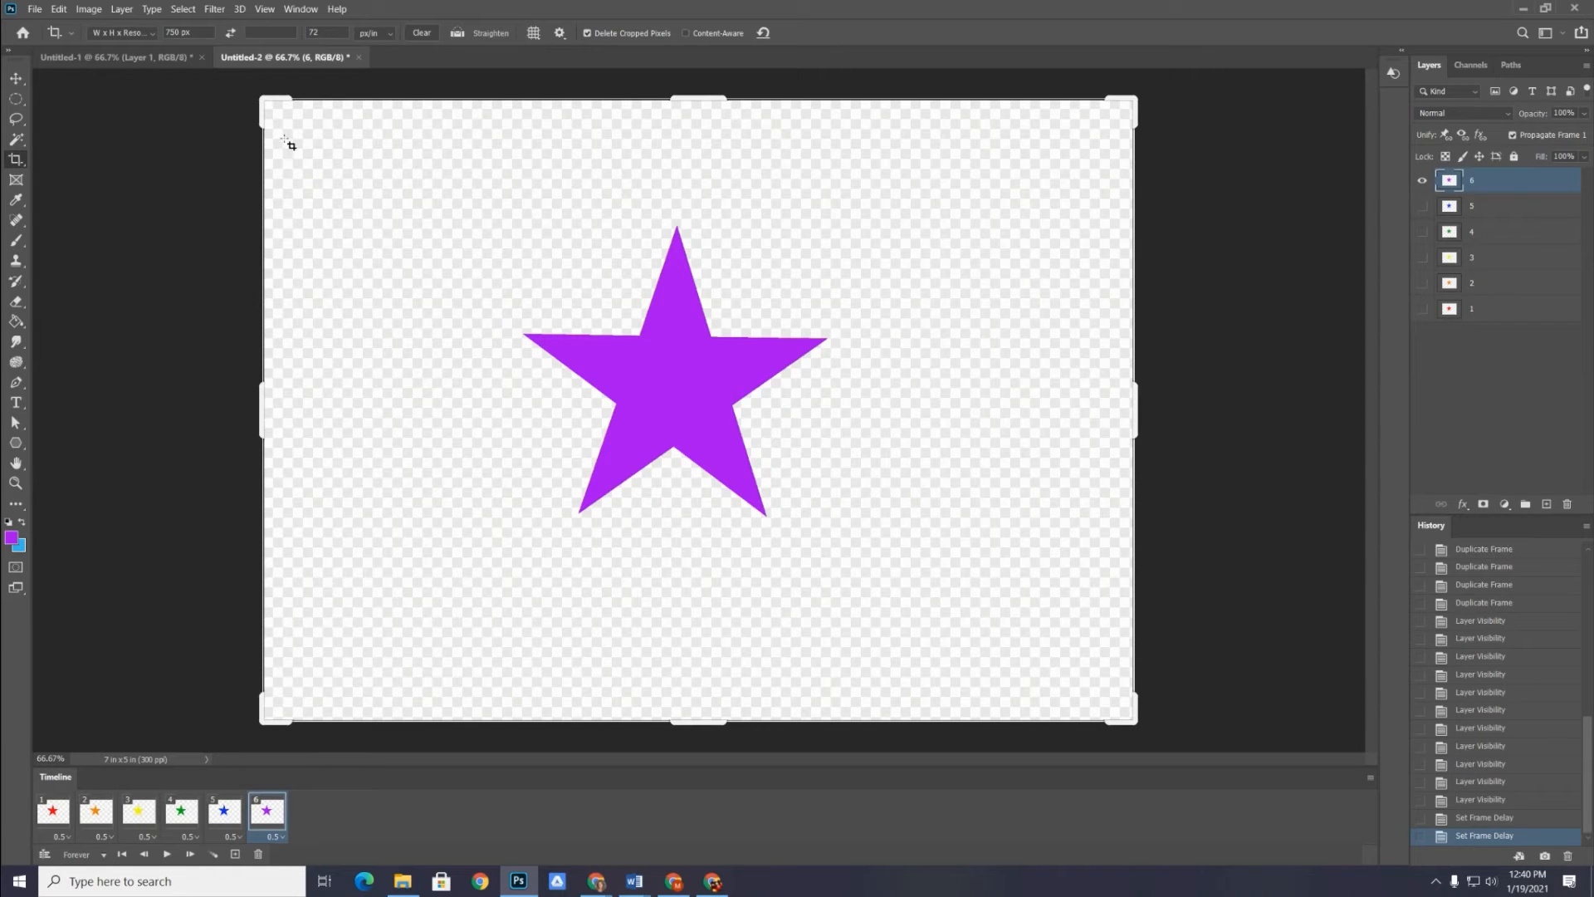
{"action": "left_click_drag", "start_coordinate": [264, 392], "coordinate": [363, 369]}
{"action": "left_click_drag", "start_coordinate": [688, 94], "coordinate": [690, 143]}
{"action": "left_click_drag", "start_coordinate": [1032, 402], "coordinate": [905, 390]}
{"action": "left_click_drag", "start_coordinate": [713, 678], "coordinate": [716, 545]}
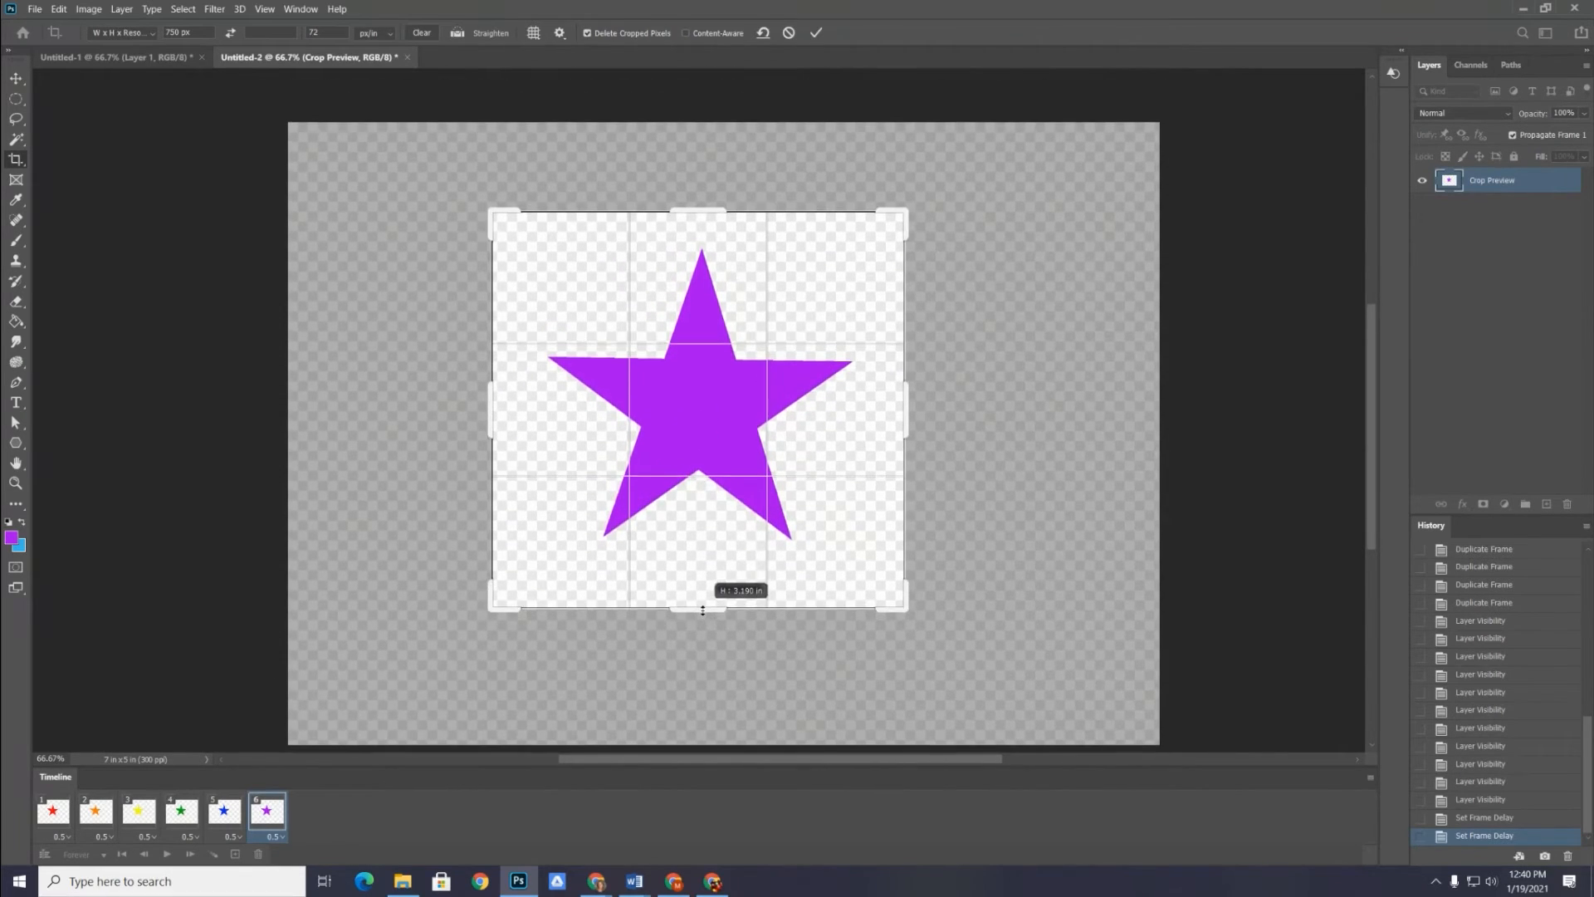
{"action": "left_click", "coordinate": [811, 36]}
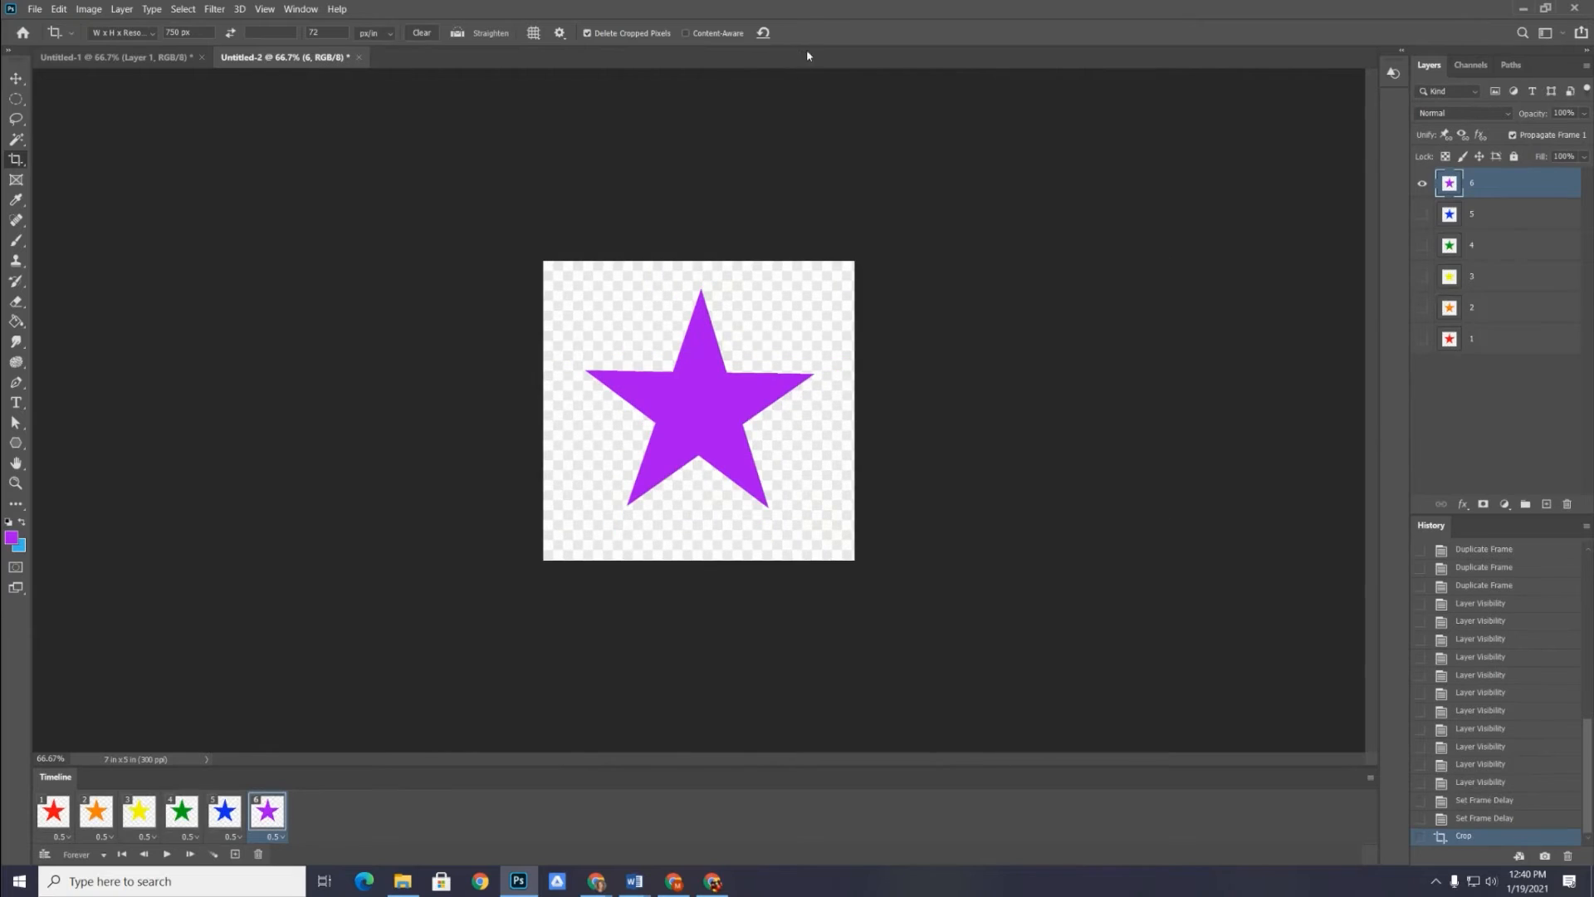
{"action": "left_click", "coordinate": [167, 855]}
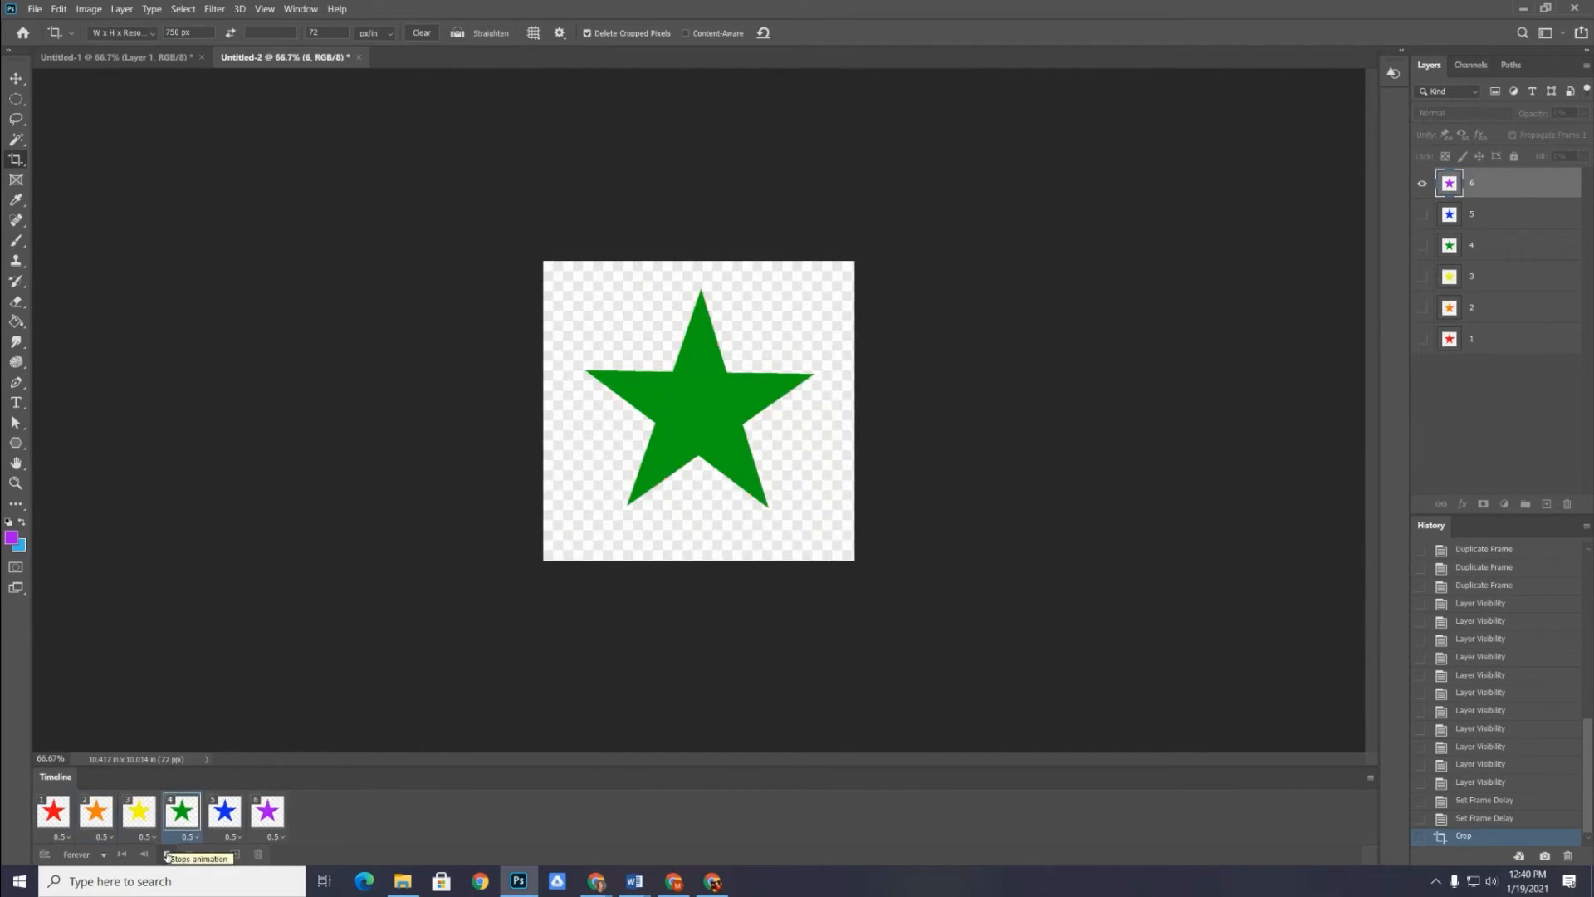
{"action": "left_click", "coordinate": [167, 854]}
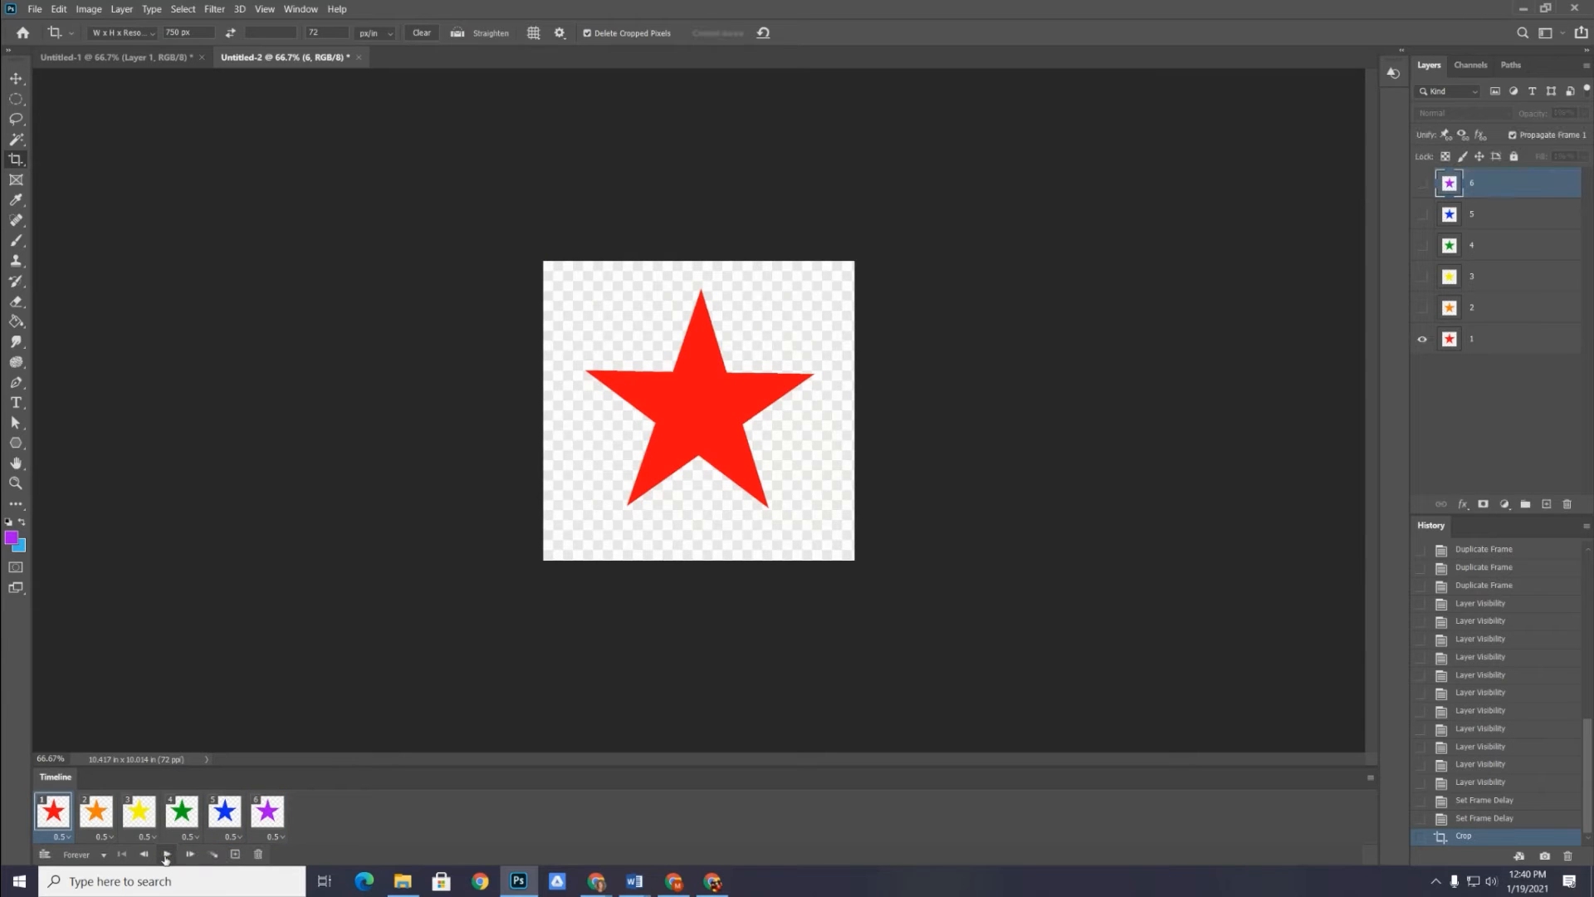
Open the Save for Web (Legacy) export settings for the cropped star animation
{"action": "left_click", "coordinate": [35, 9]}
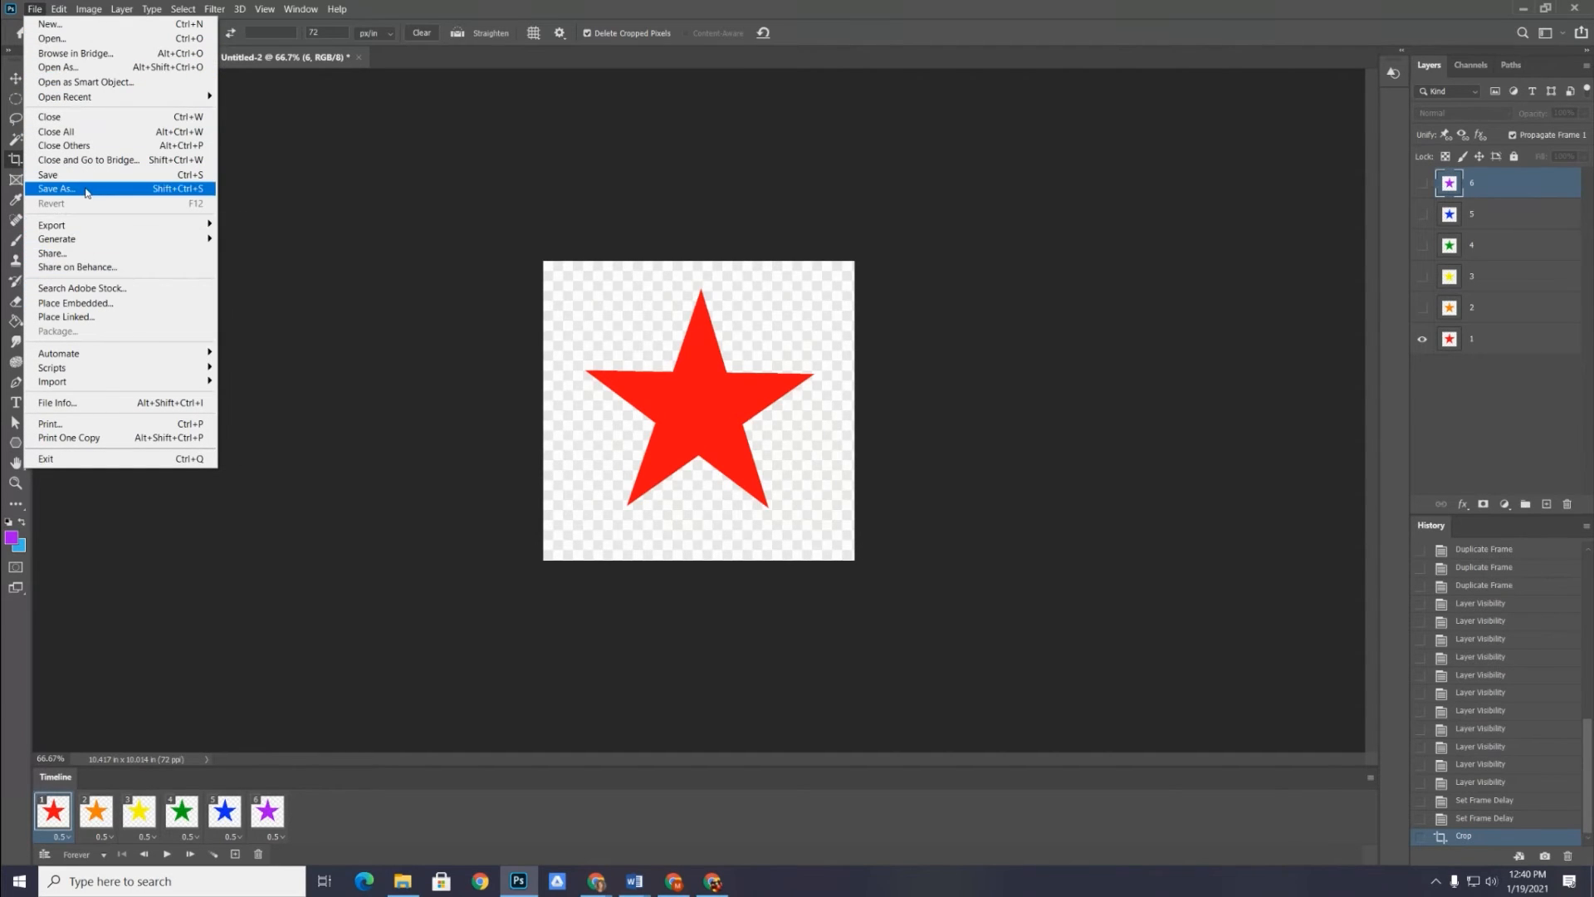
{"action": "mouse_move", "coordinate": [79, 228]}
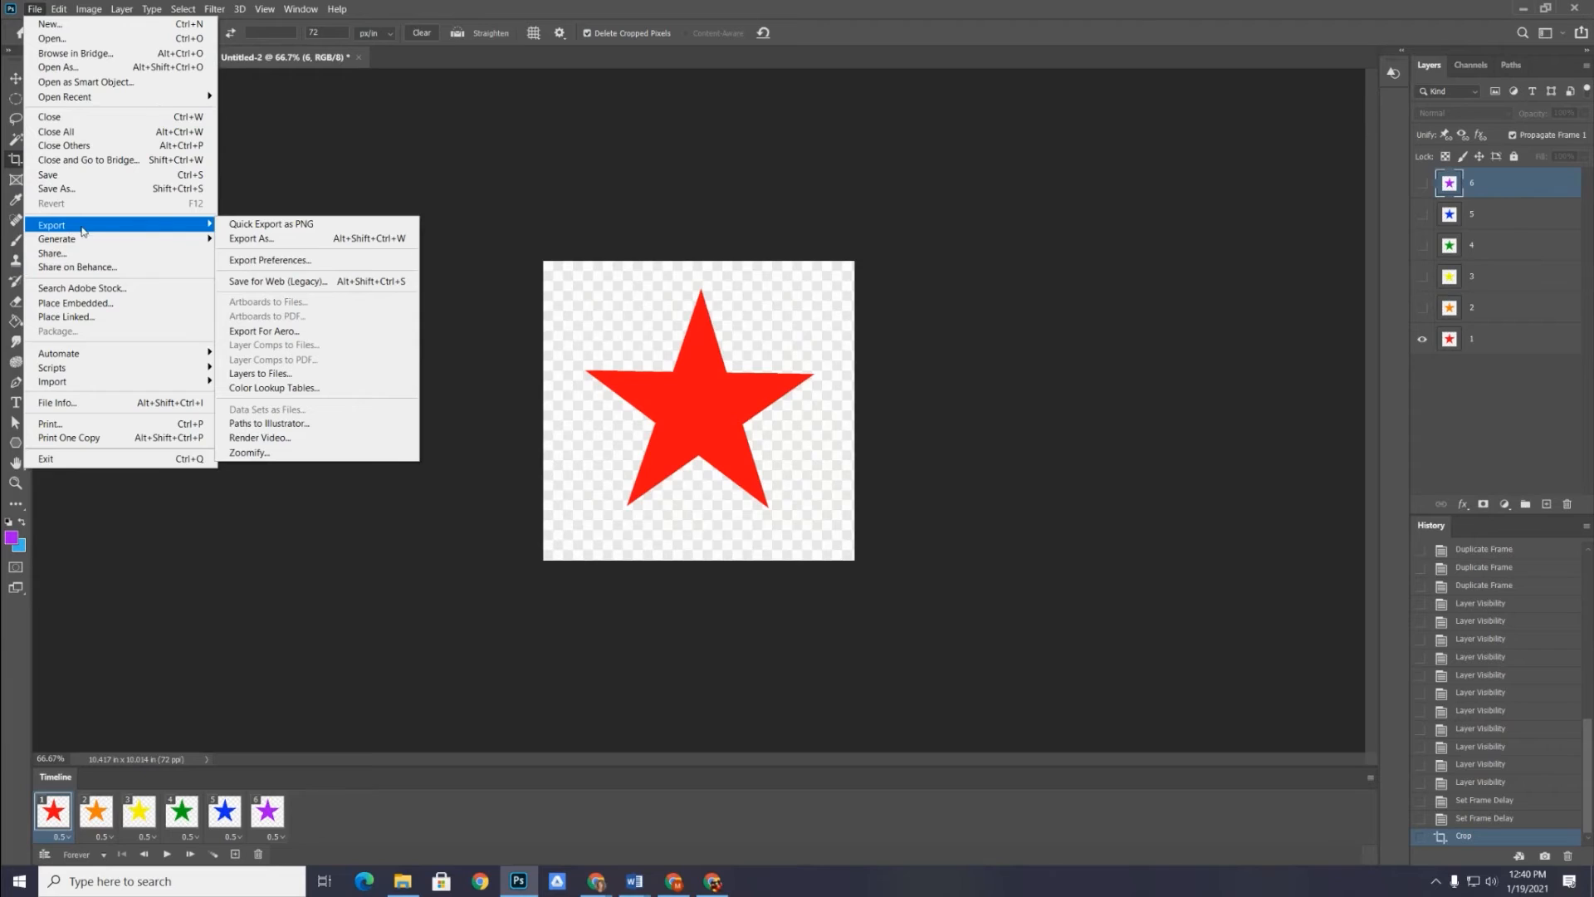
{"action": "left_click", "coordinate": [302, 283]}
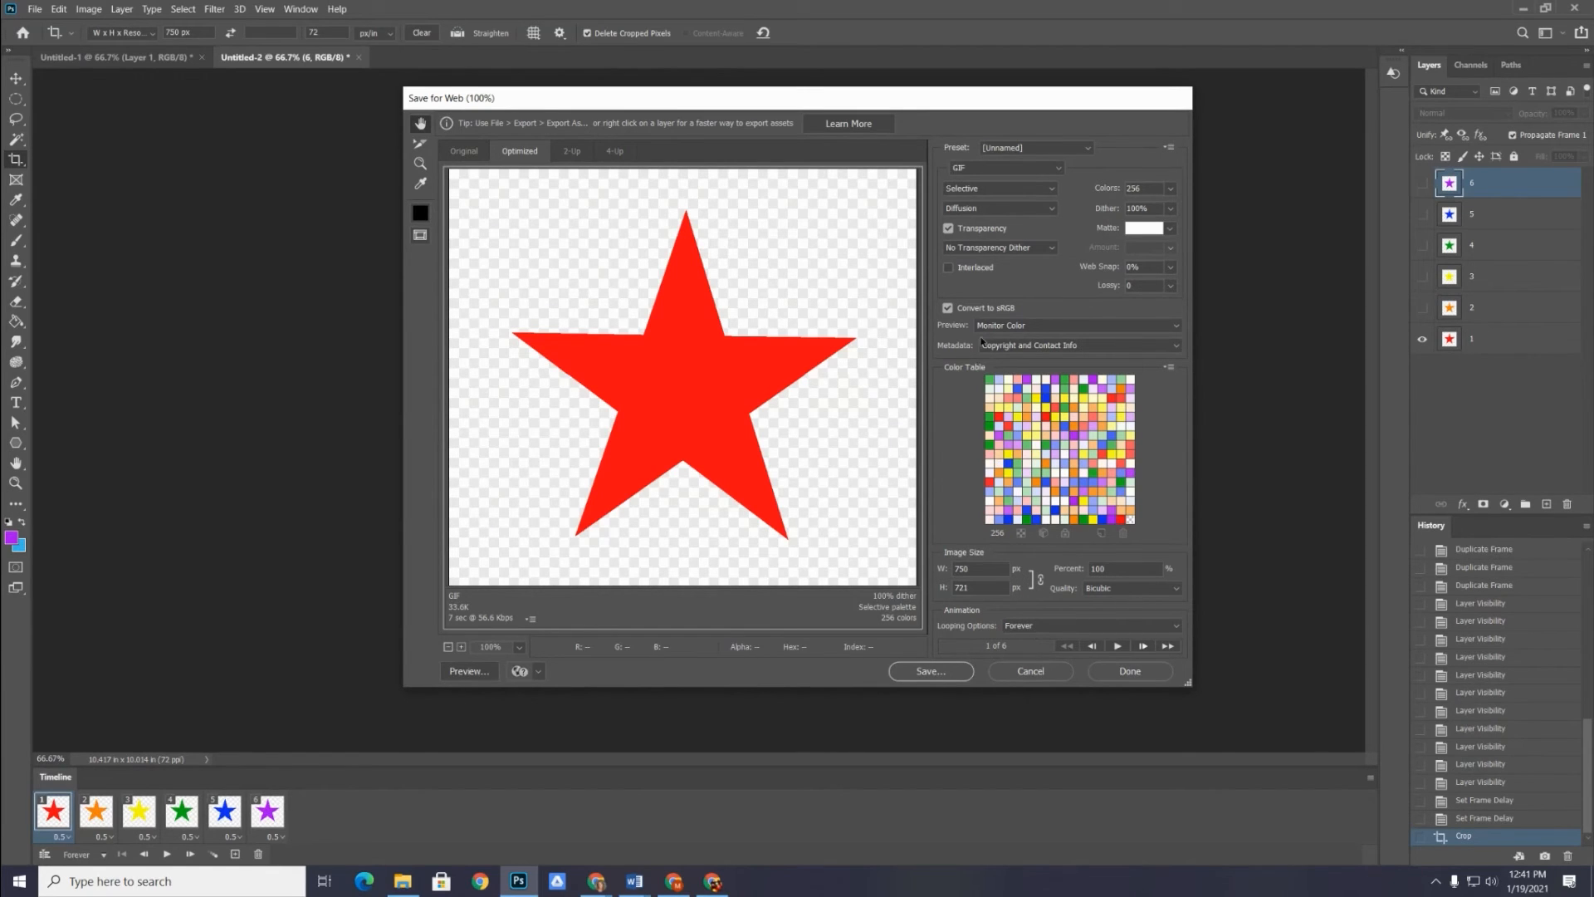
Save the optimized animation in Documents as StarAnimated2.gif with the Images Only format
{"action": "left_click", "coordinate": [920, 671]}
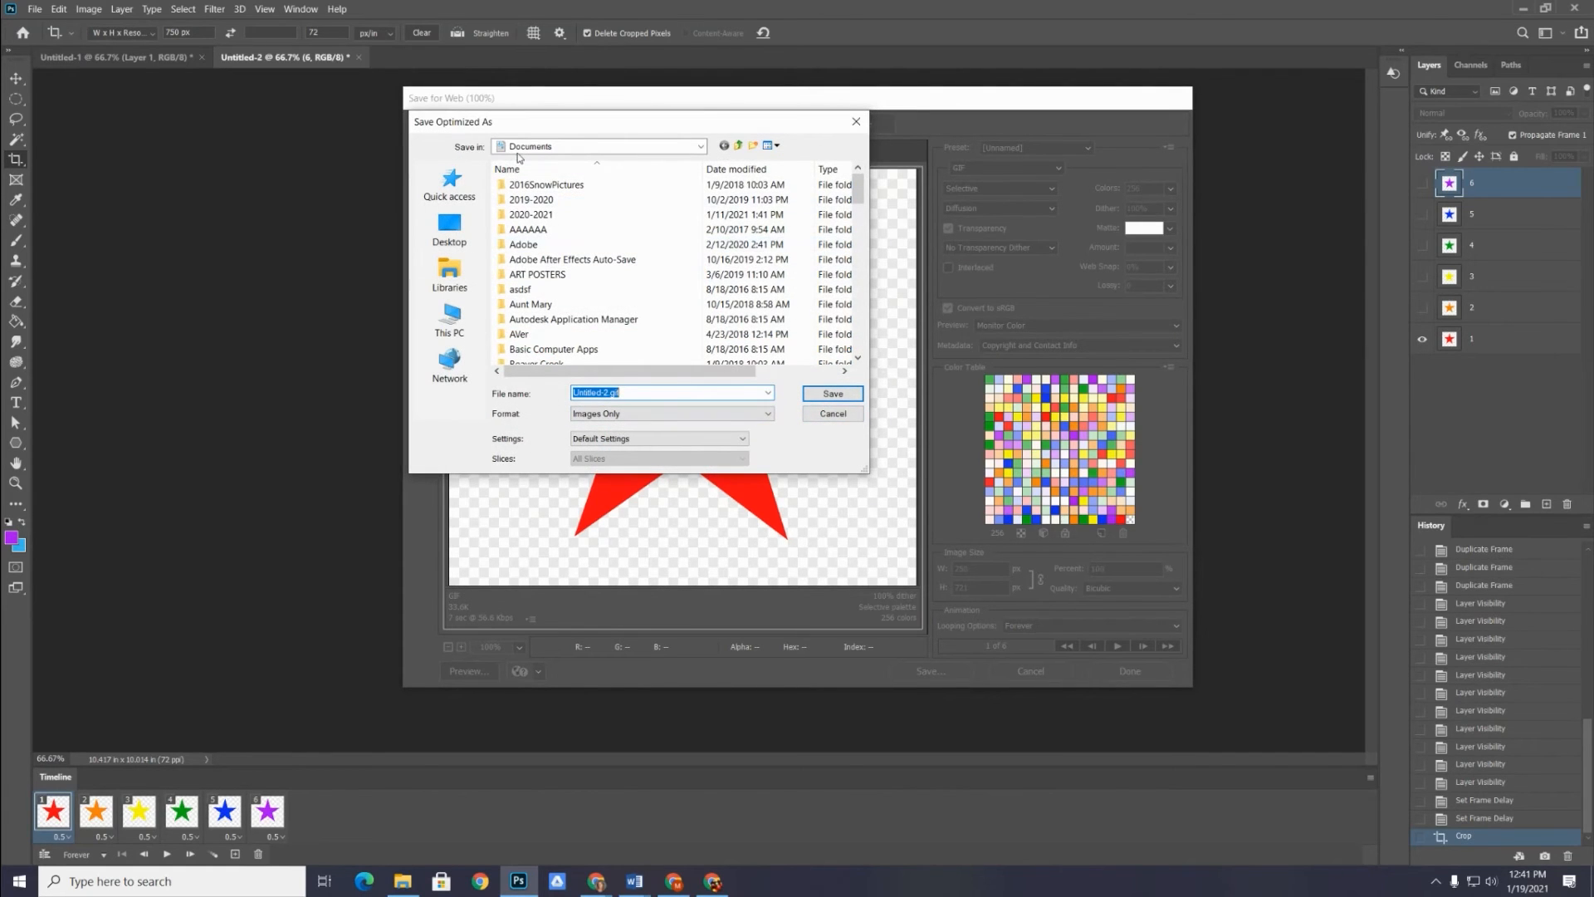
{"action": "left_click", "coordinate": [605, 391]}
{"action": "left_click_drag", "start_coordinate": [607, 391], "coordinate": [571, 391]}
{"action": "type", "text": "StarAnimated2"}
{"action": "left_click", "coordinate": [606, 415]}
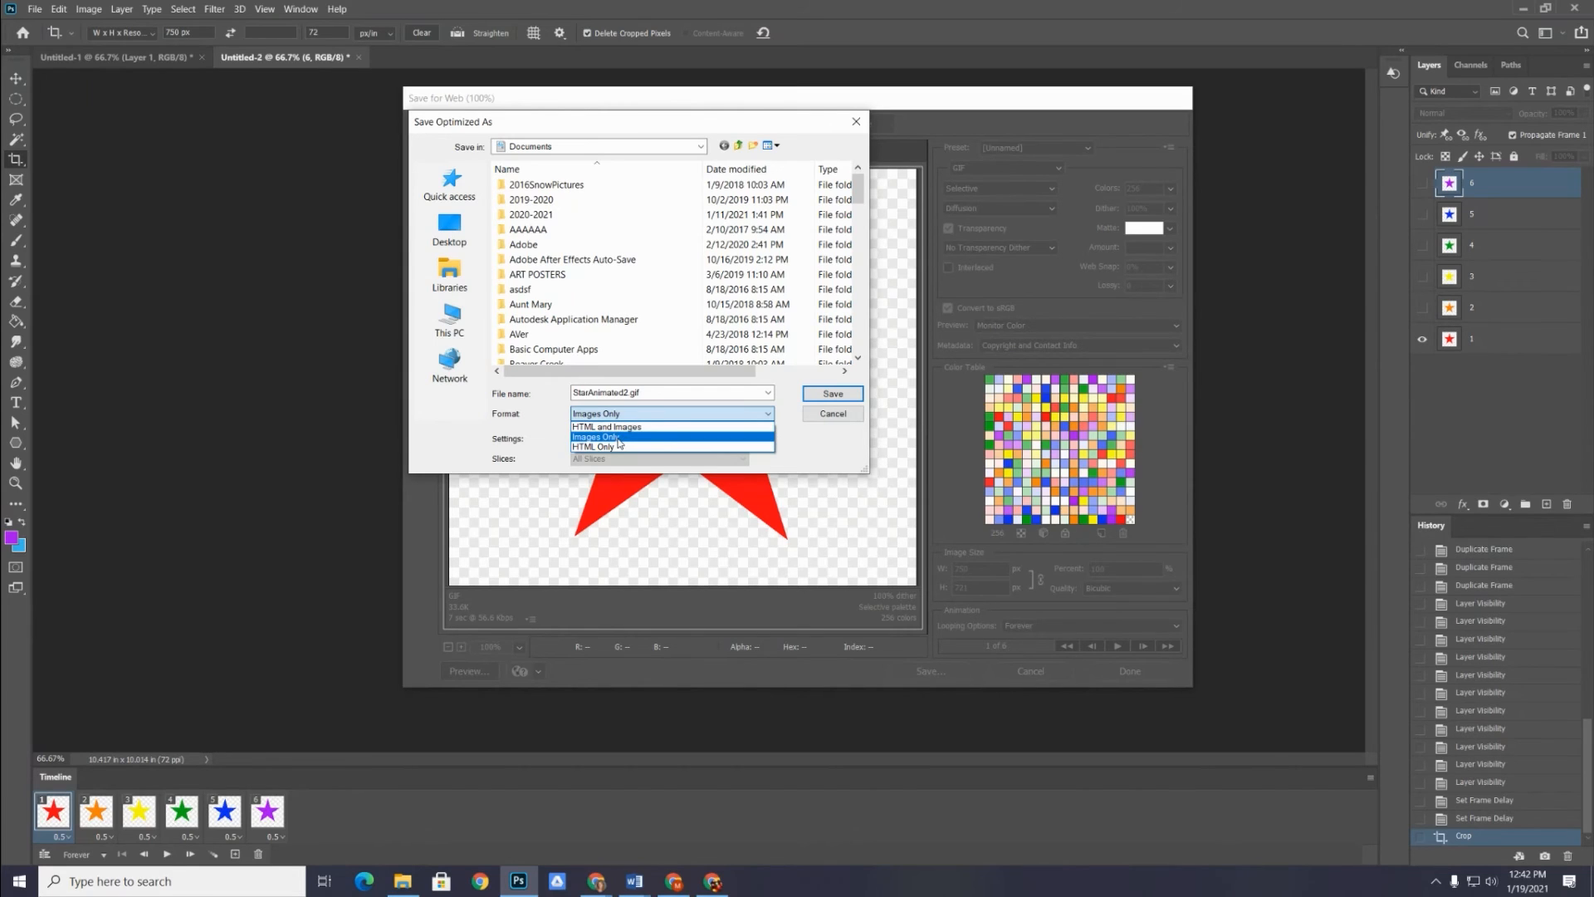
{"action": "left_click", "coordinate": [618, 440]}
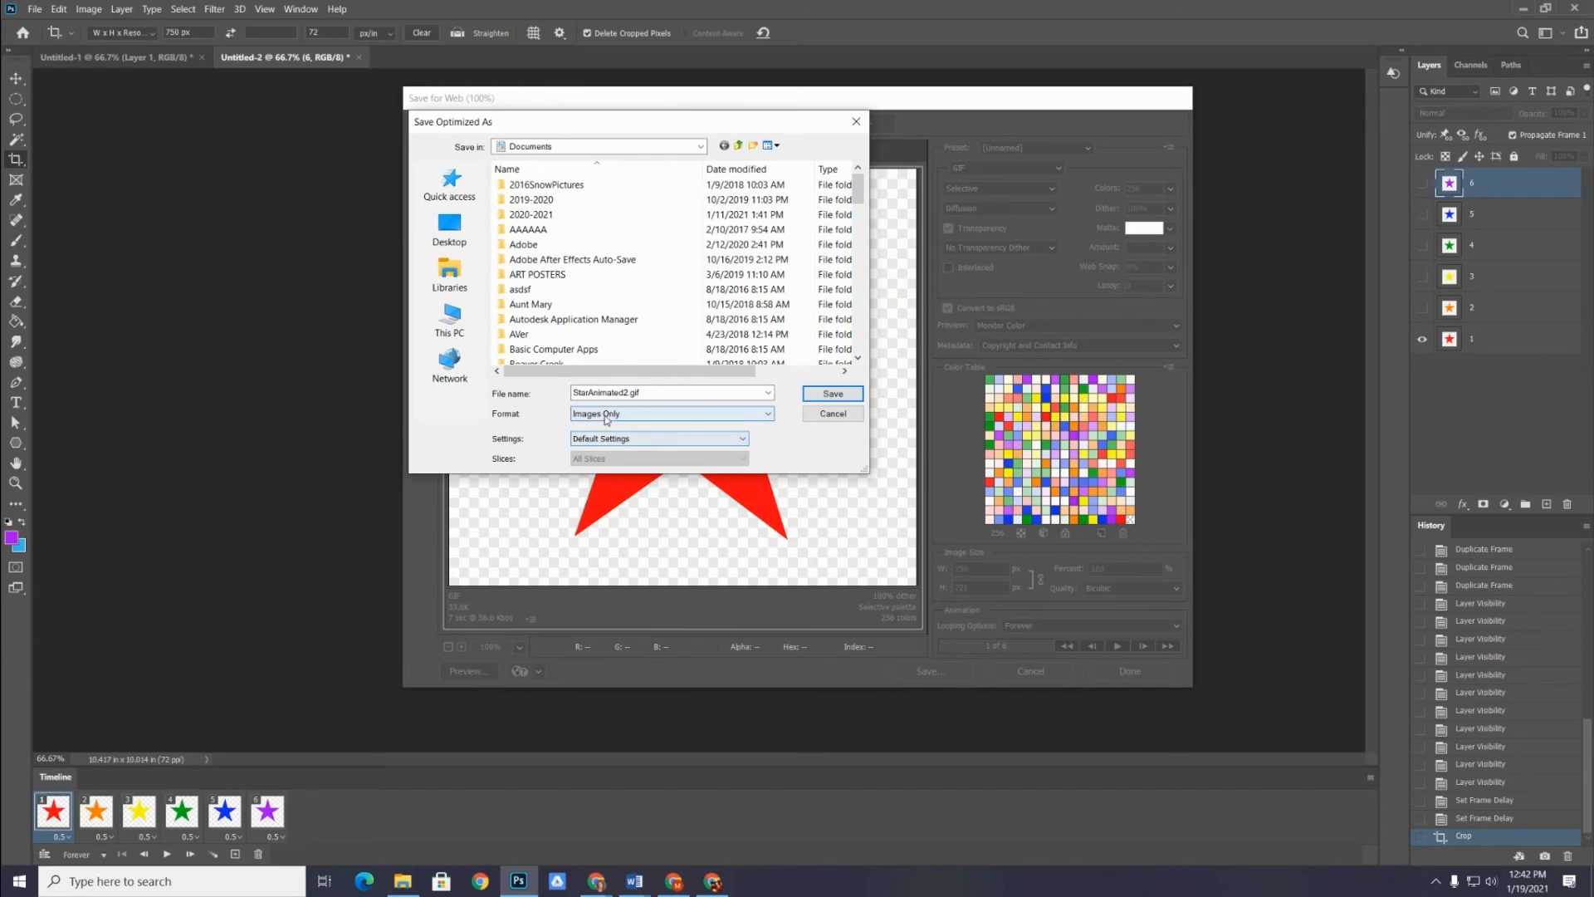
{"action": "left_click", "coordinate": [830, 396]}
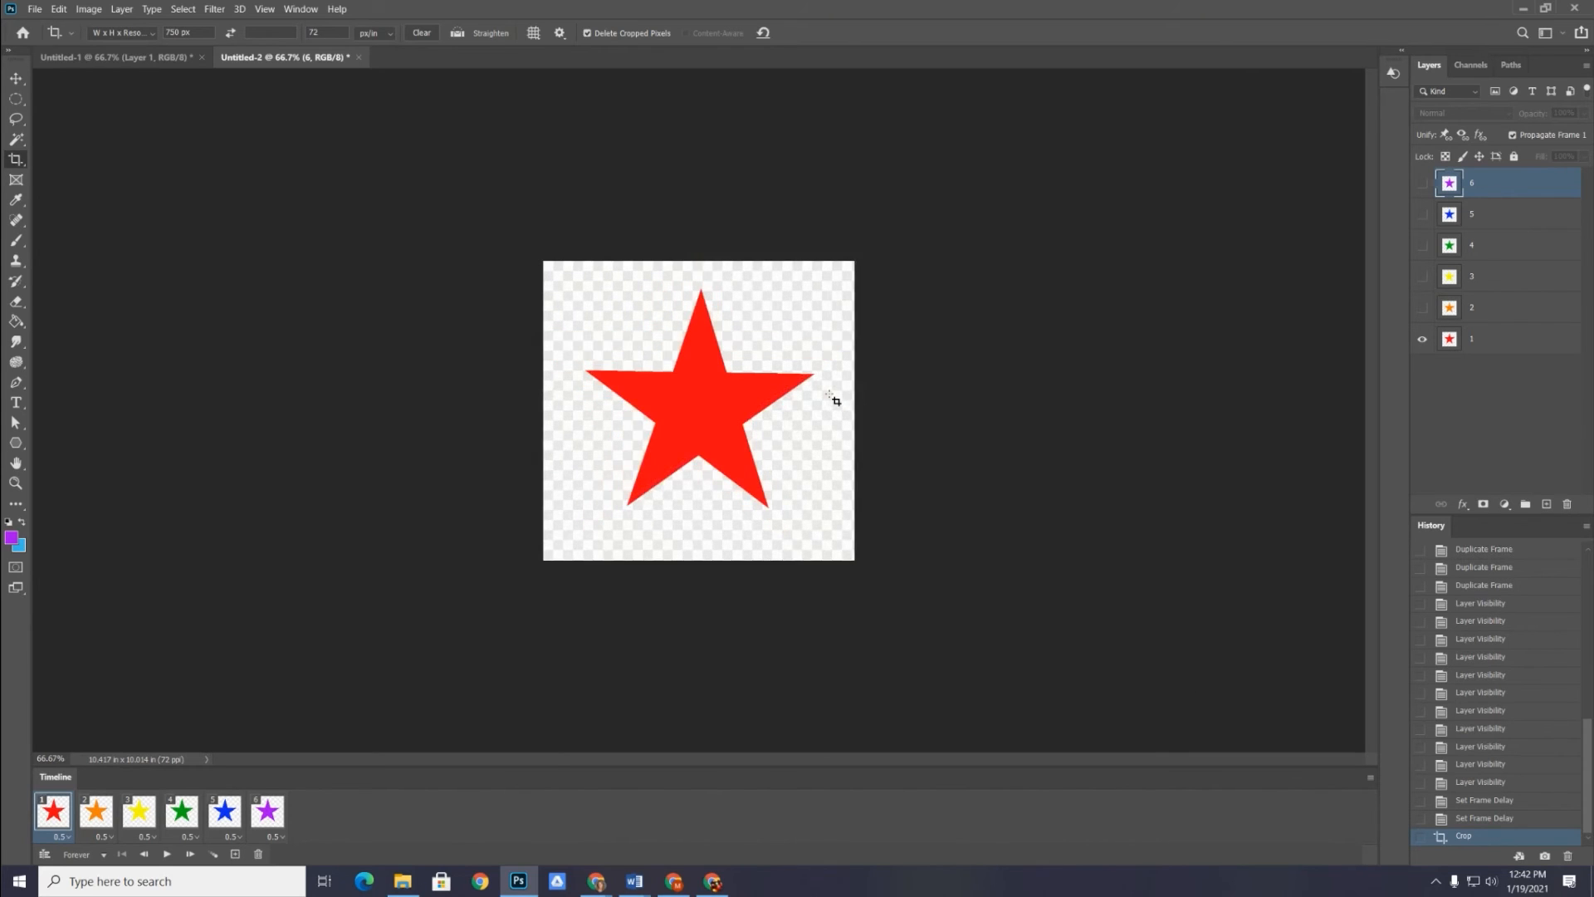
Switch to File Explorer, enter "star" as the search term in Documents and locate StarAnimated2.gif
{"action": "left_click", "coordinate": [403, 881]}
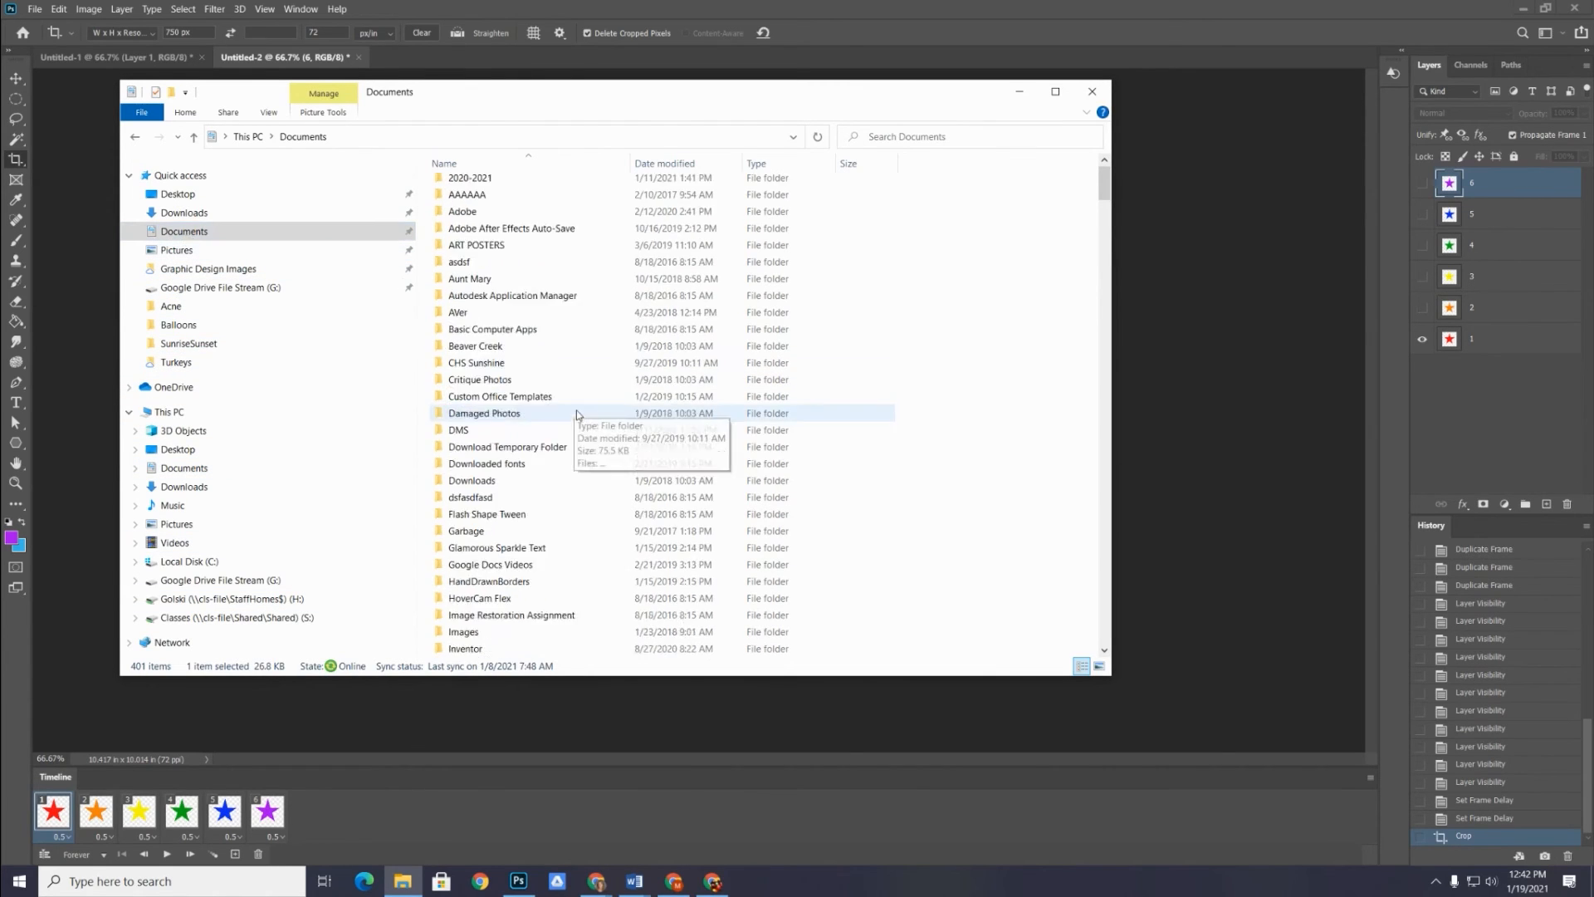
{"action": "left_click", "coordinate": [873, 138]}
{"action": "type", "text": "start"}
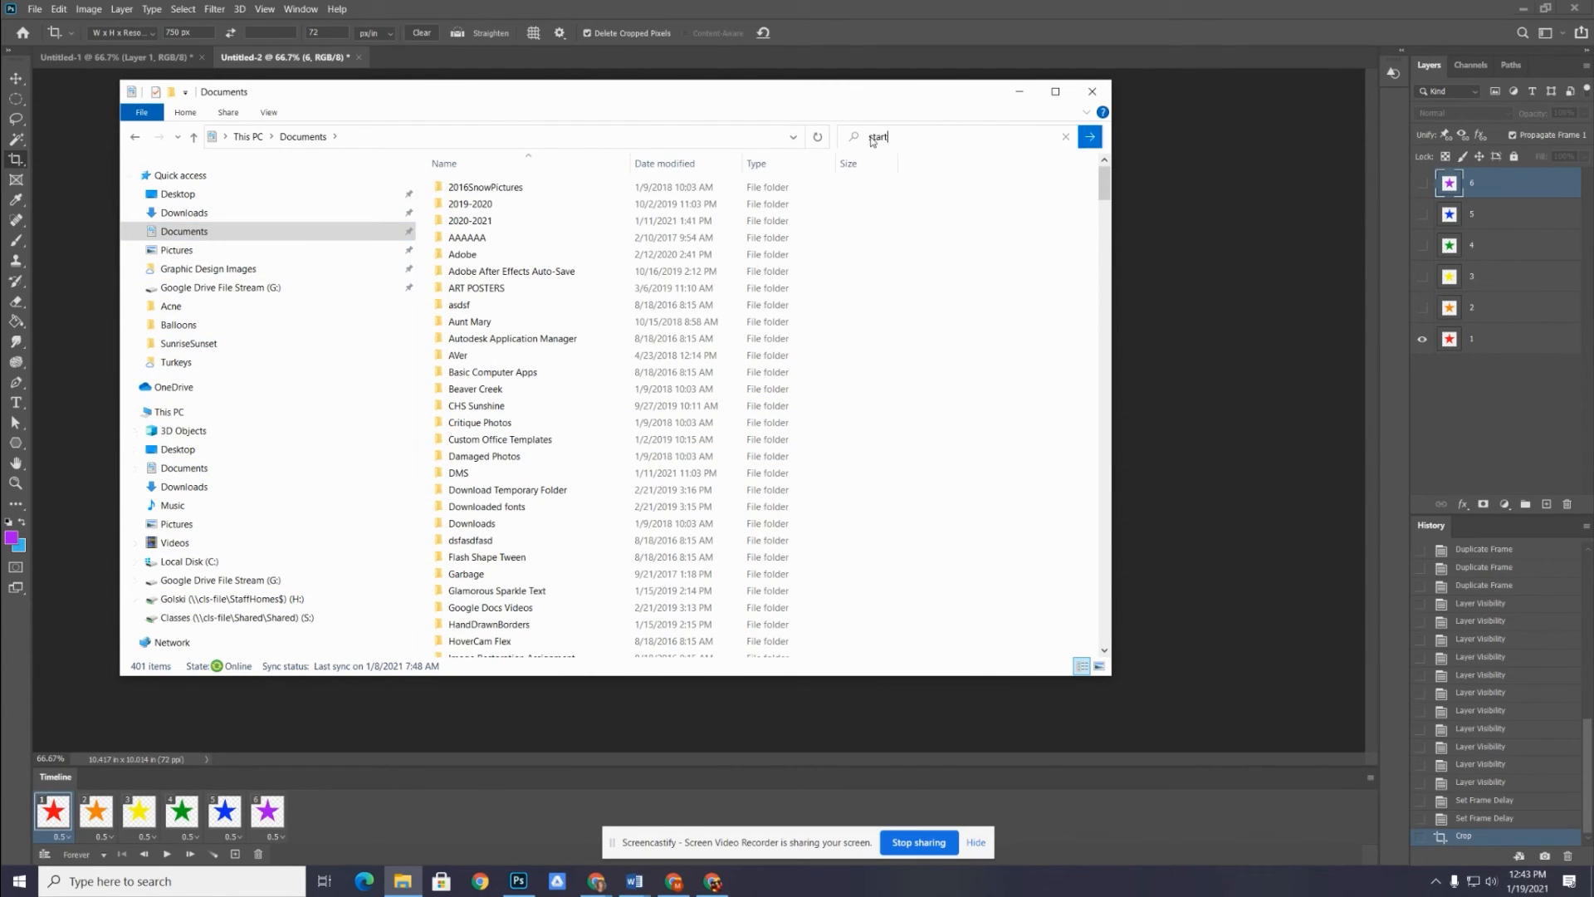
{"action": "key", "text": "BackSpace"}
{"action": "scroll", "coordinate": [706, 373], "scroll_direction": "down", "scroll_amount": 9}
{"action": "scroll", "coordinate": [653, 537], "scroll_direction": "down", "scroll_amount": 20}
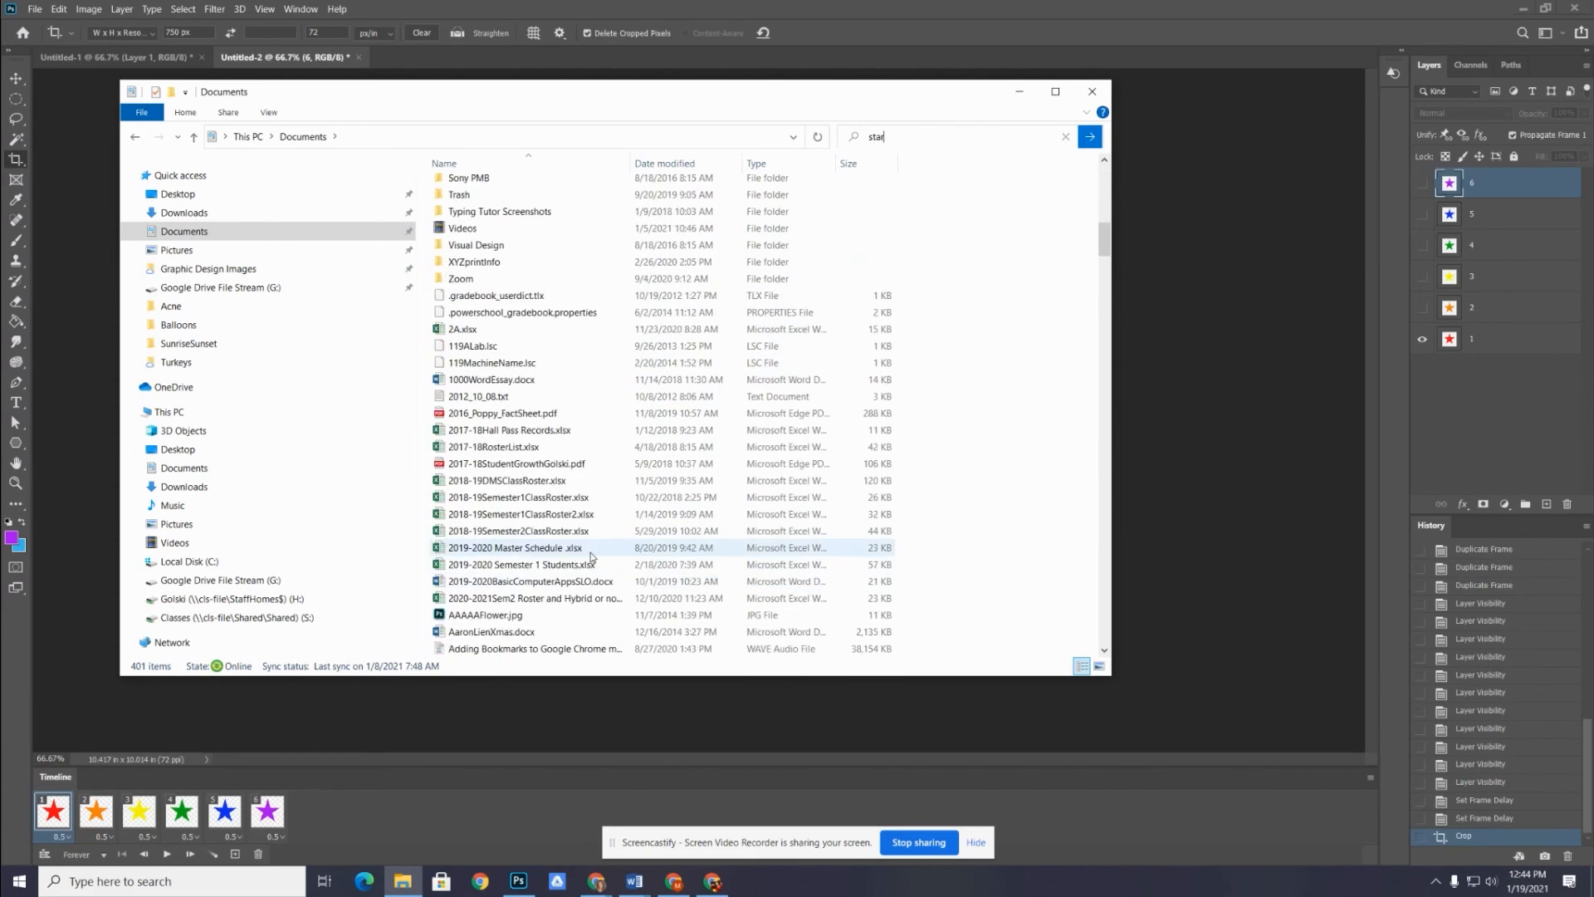
{"action": "scroll", "coordinate": [588, 597], "scroll_direction": "down", "scroll_amount": 15}
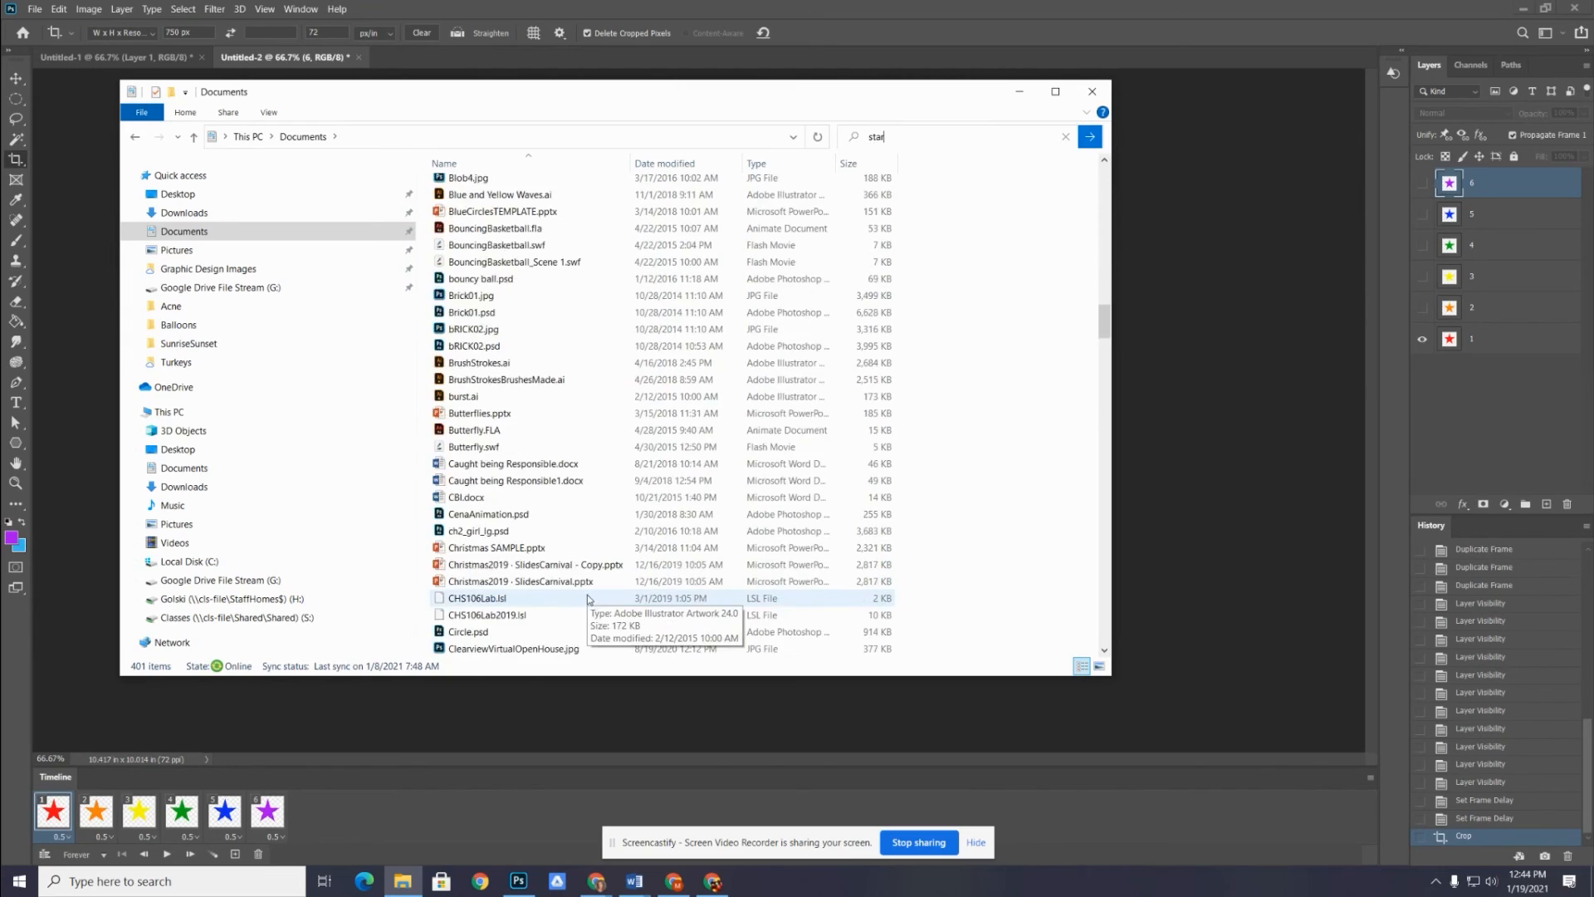
{"action": "scroll", "coordinate": [592, 601], "scroll_direction": "down", "scroll_amount": 15}
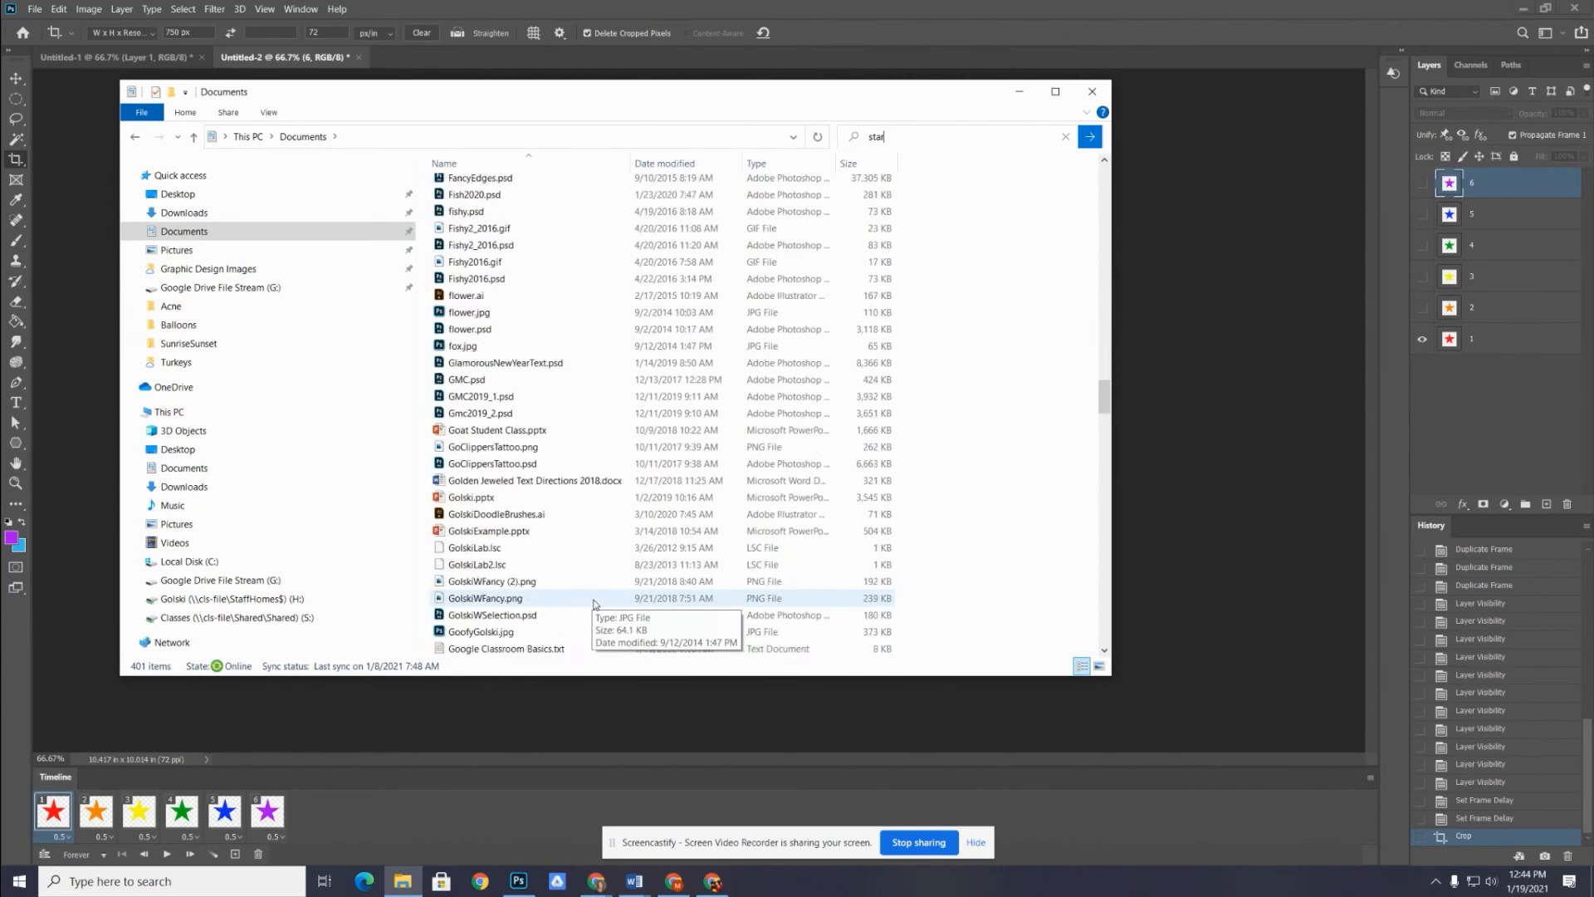
{"action": "scroll", "coordinate": [594, 604], "scroll_direction": "down", "scroll_amount": 15}
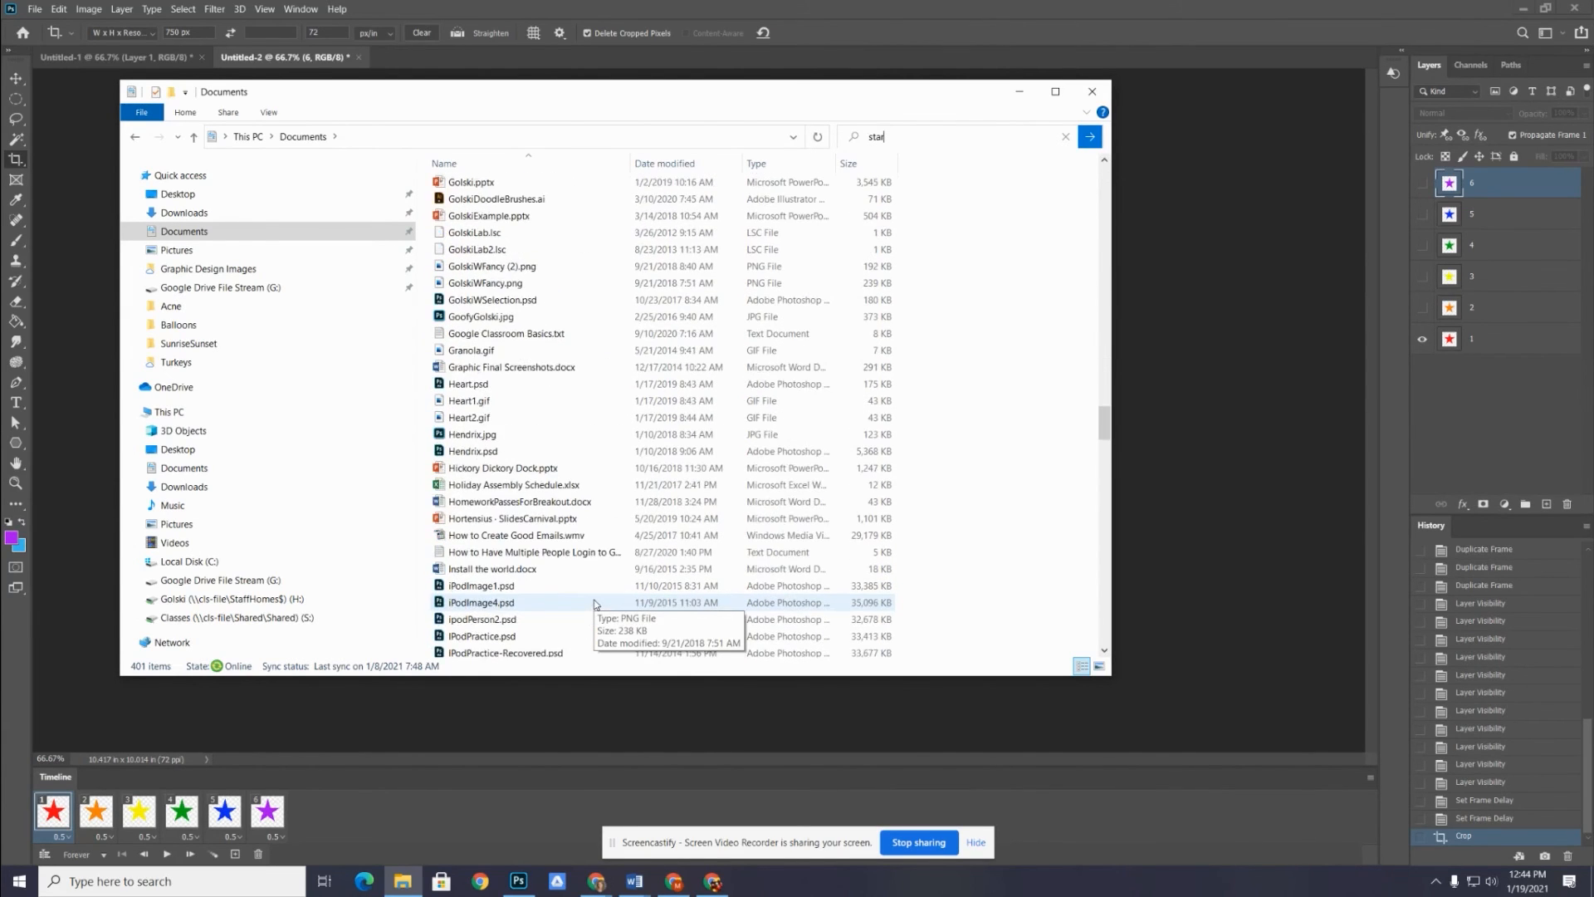
{"action": "scroll", "coordinate": [595, 604], "scroll_direction": "down", "scroll_amount": 15}
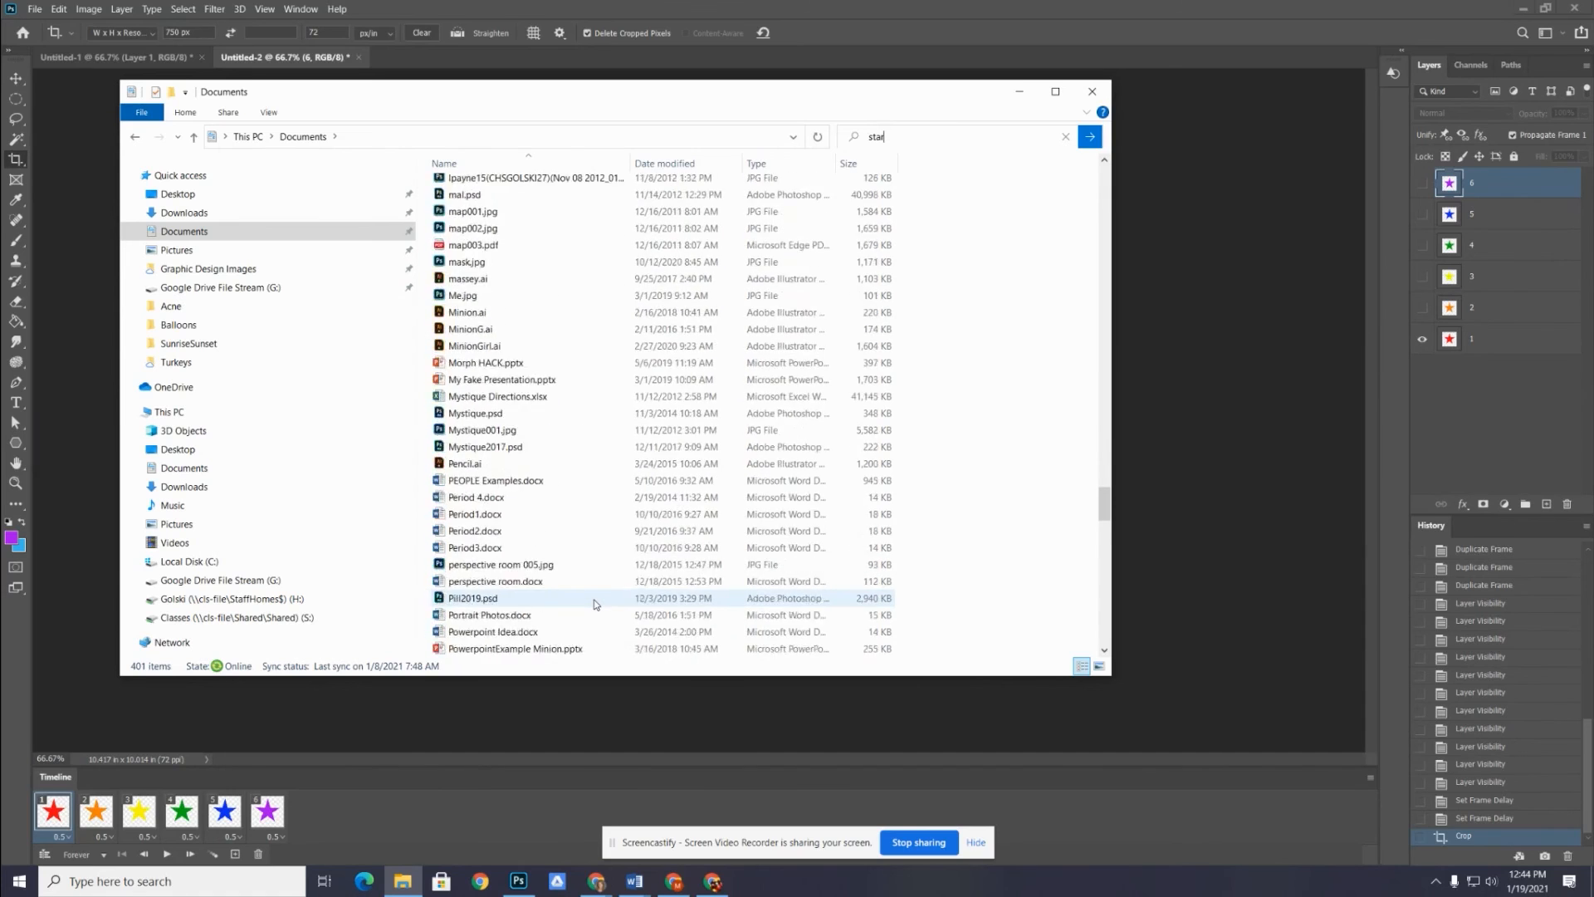
{"action": "scroll", "coordinate": [594, 604], "scroll_direction": "down", "scroll_amount": 2}
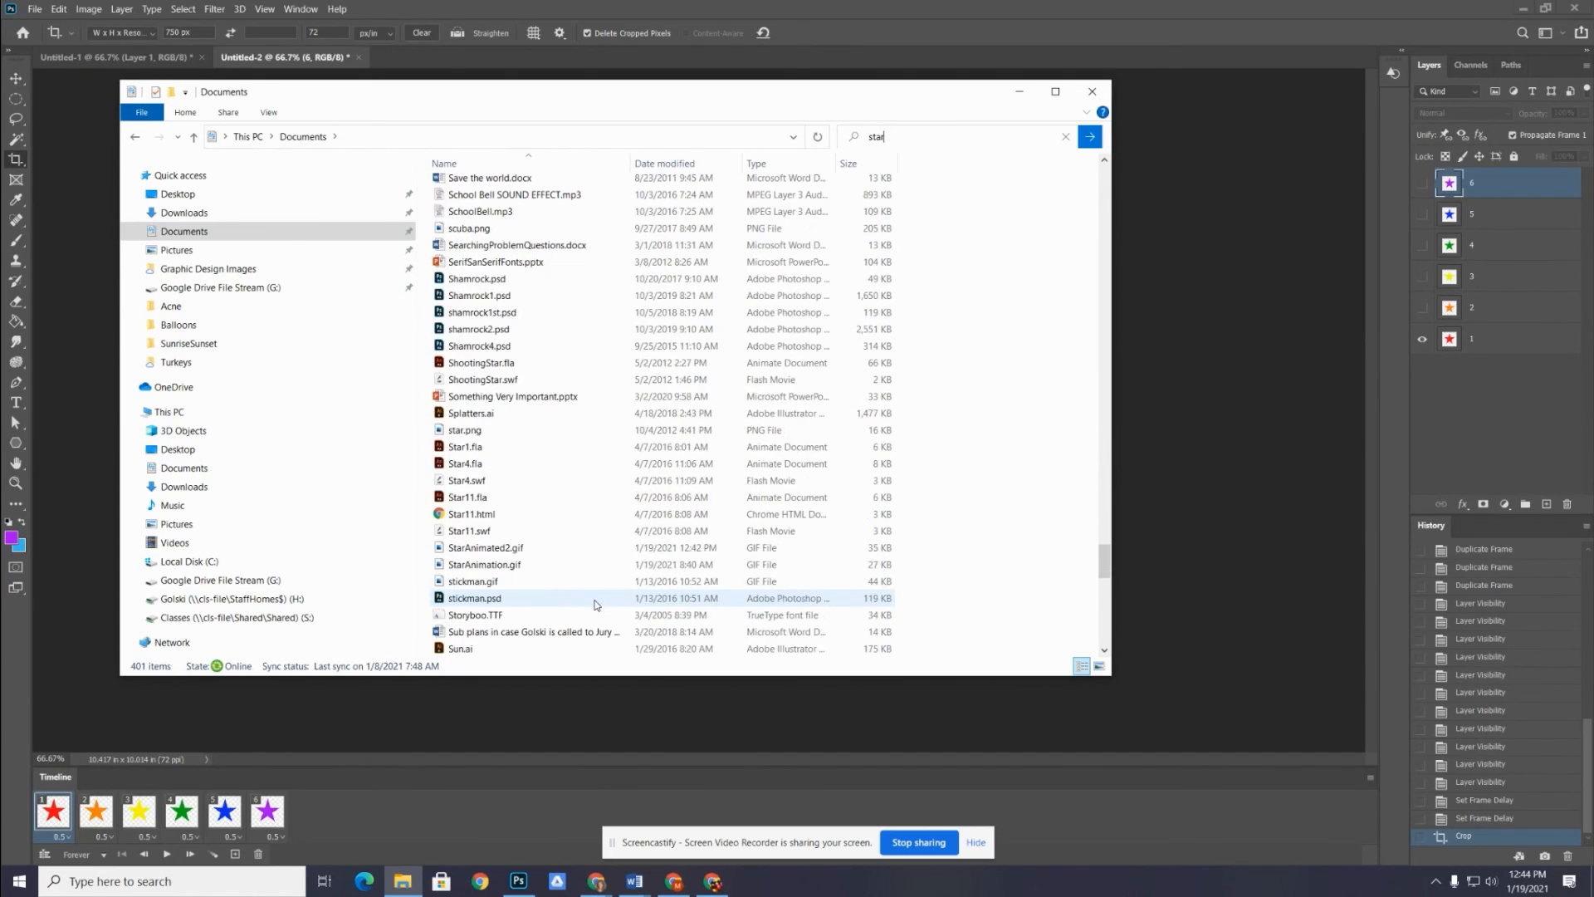
Open StarAnimated2.gif in Photos to watch the exported animation, then close the viewer
{"action": "left_click", "coordinate": [476, 554]}
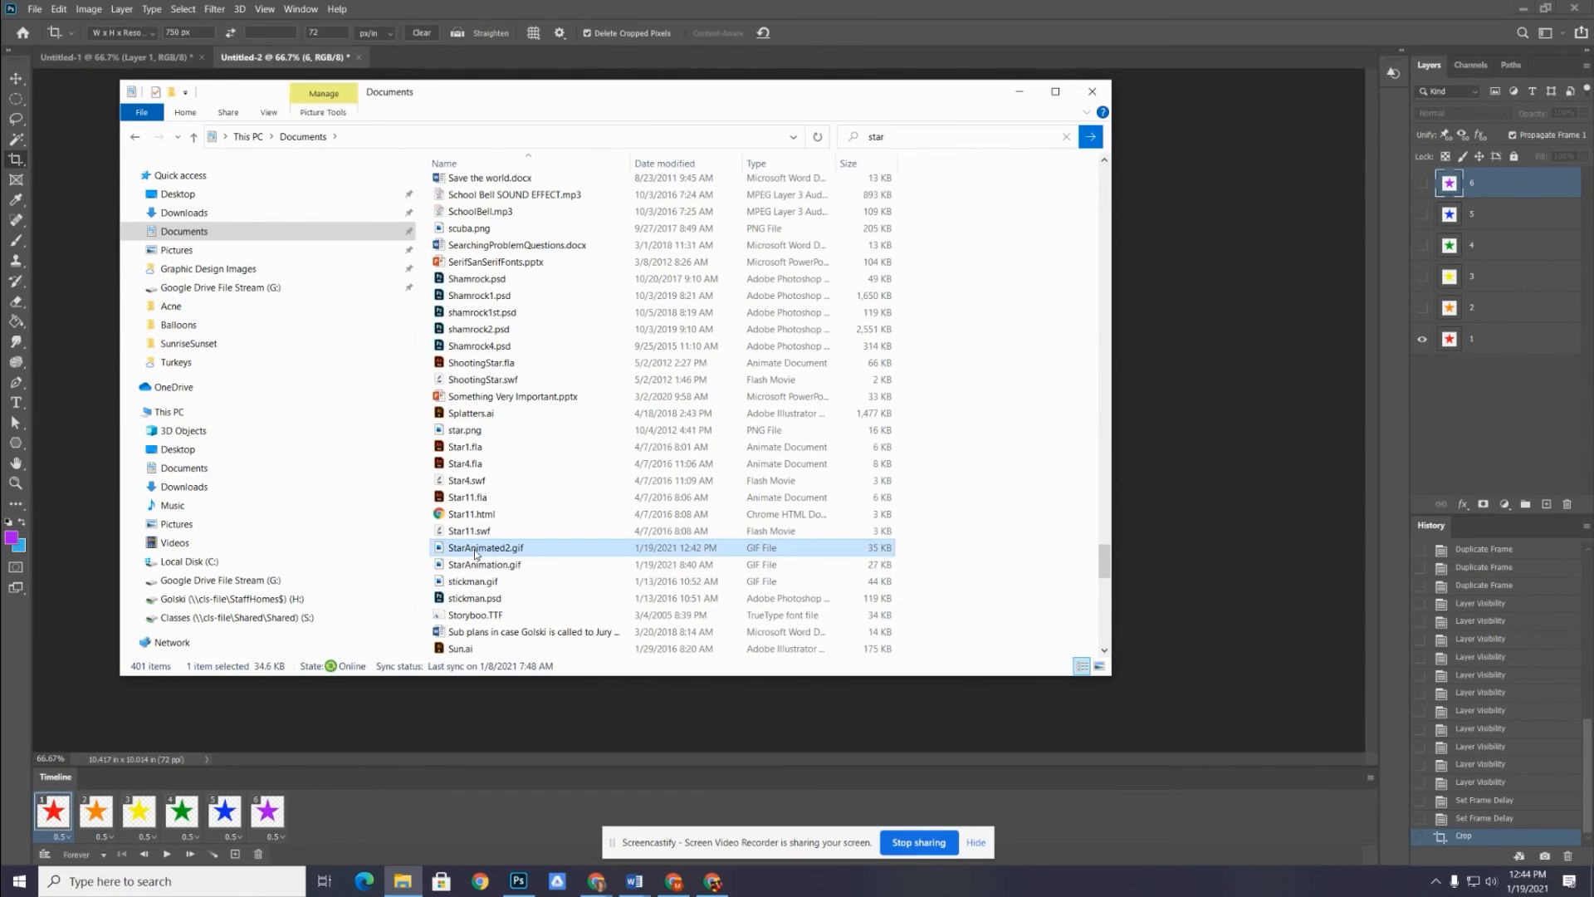
{"action": "double_click", "coordinate": [478, 555]}
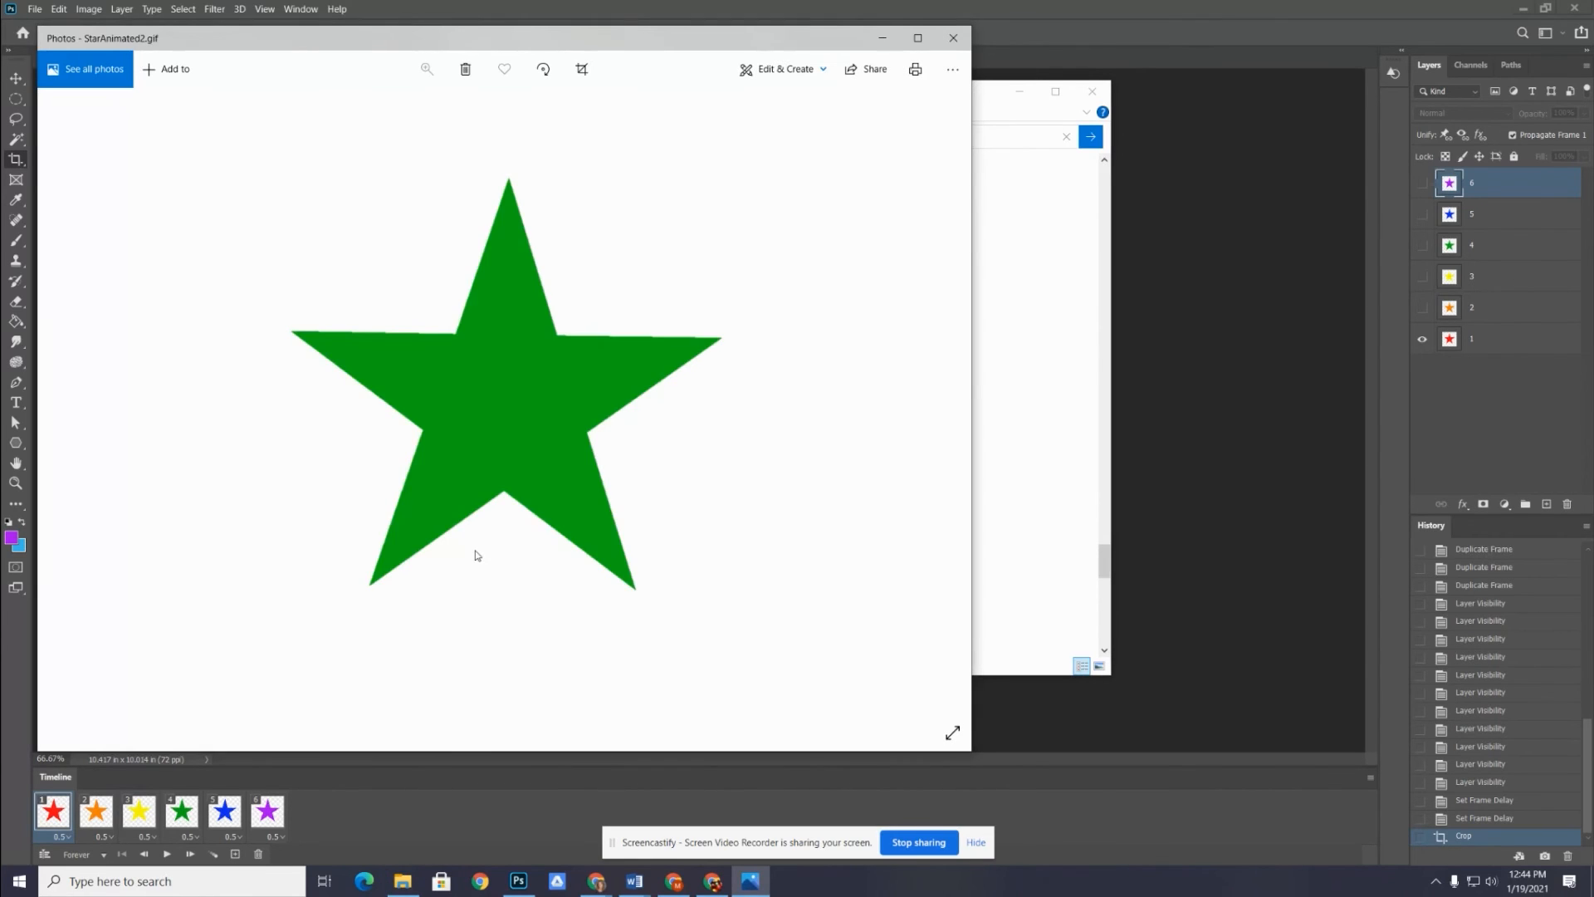
{"action": "left_click", "coordinate": [954, 38]}
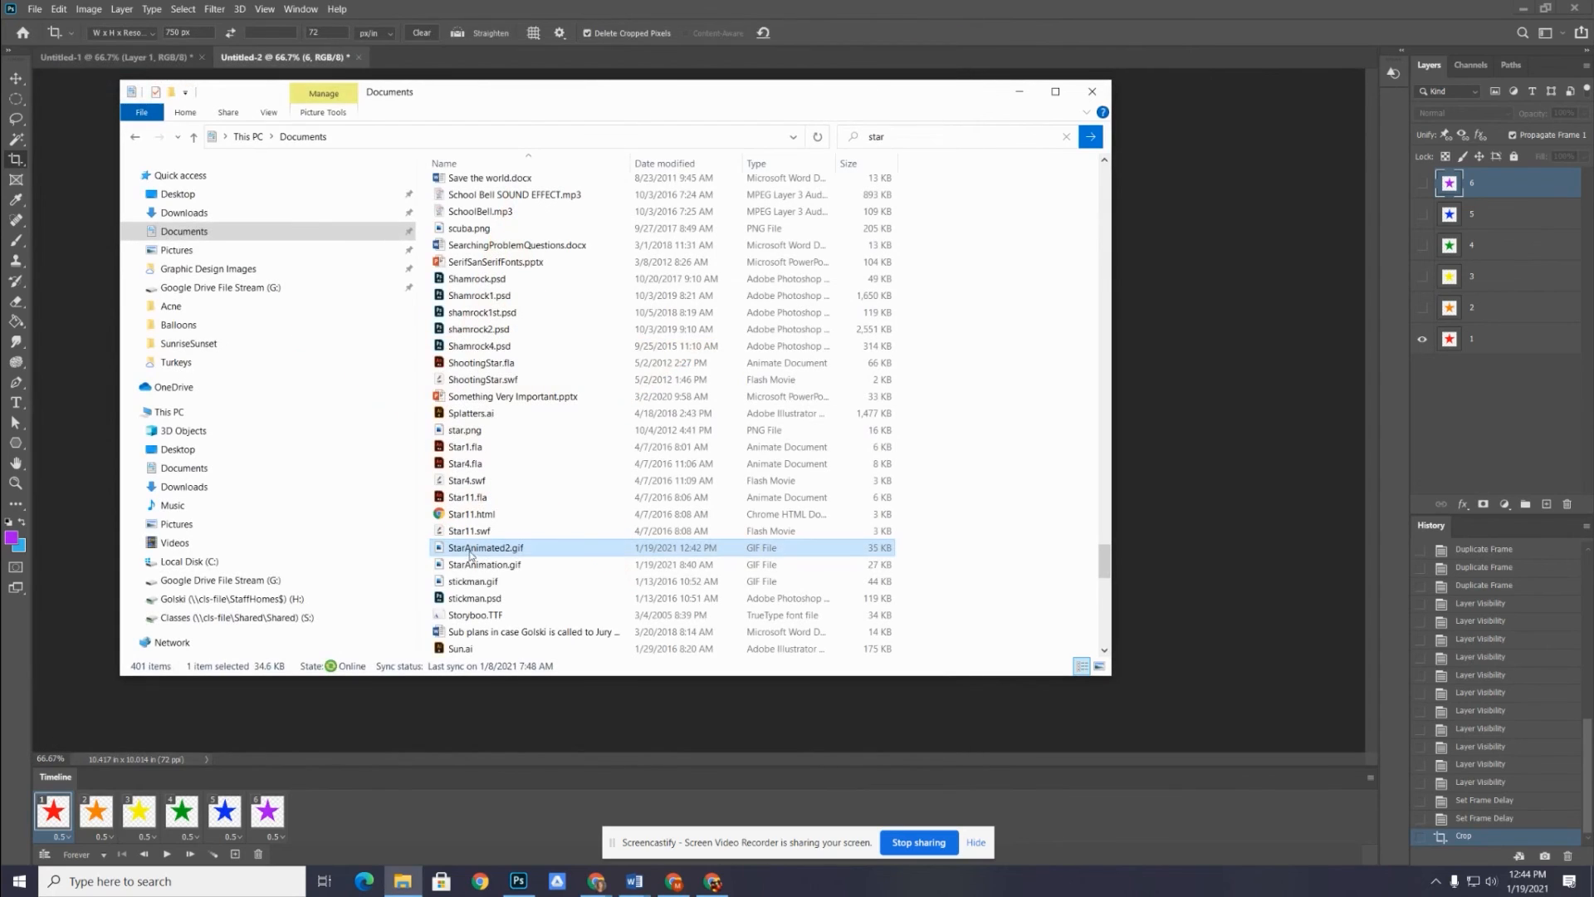
For StarAnimated2.gif, choose to open it with another app and browse this PC for a program not in the suggested list
{"action": "right_click", "coordinate": [440, 551]}
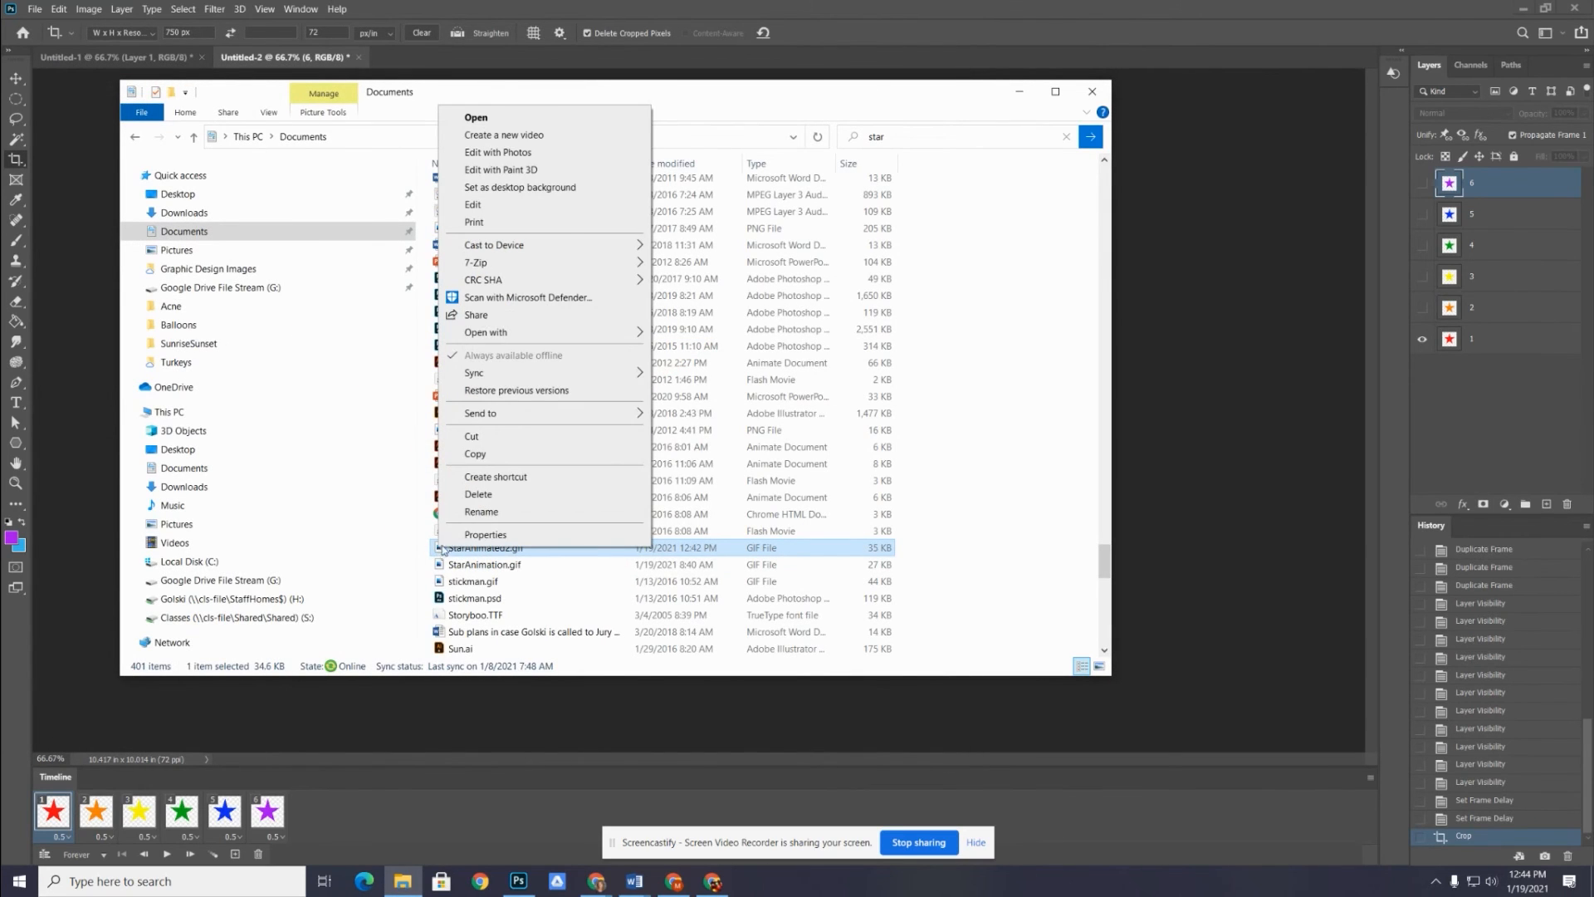
{"action": "mouse_move", "coordinate": [522, 331]}
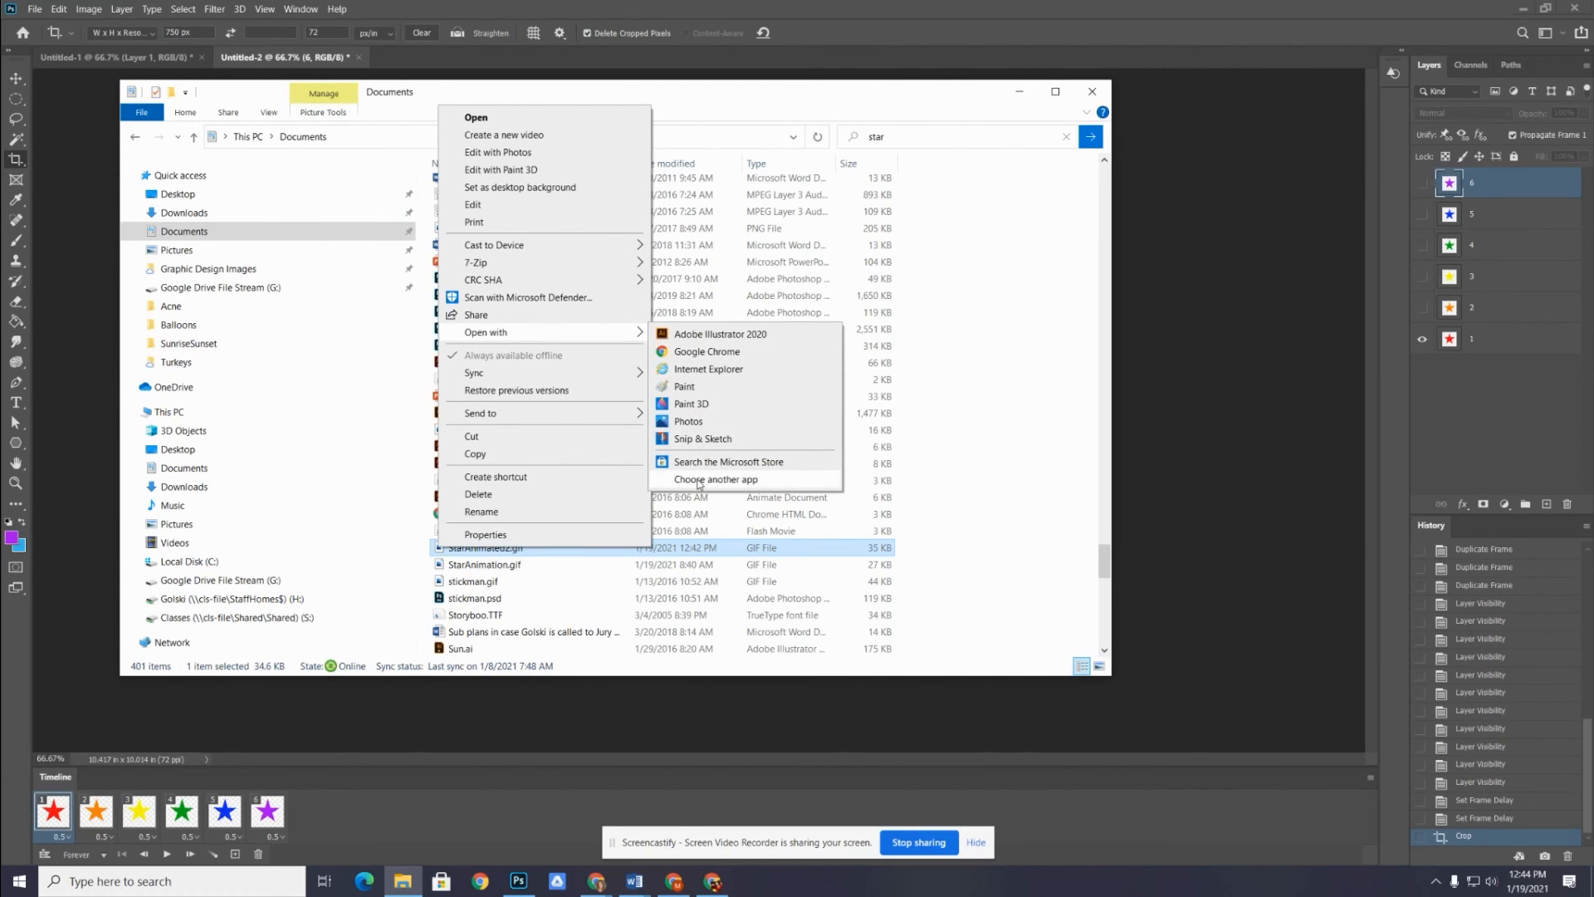
{"action": "left_click", "coordinate": [699, 481]}
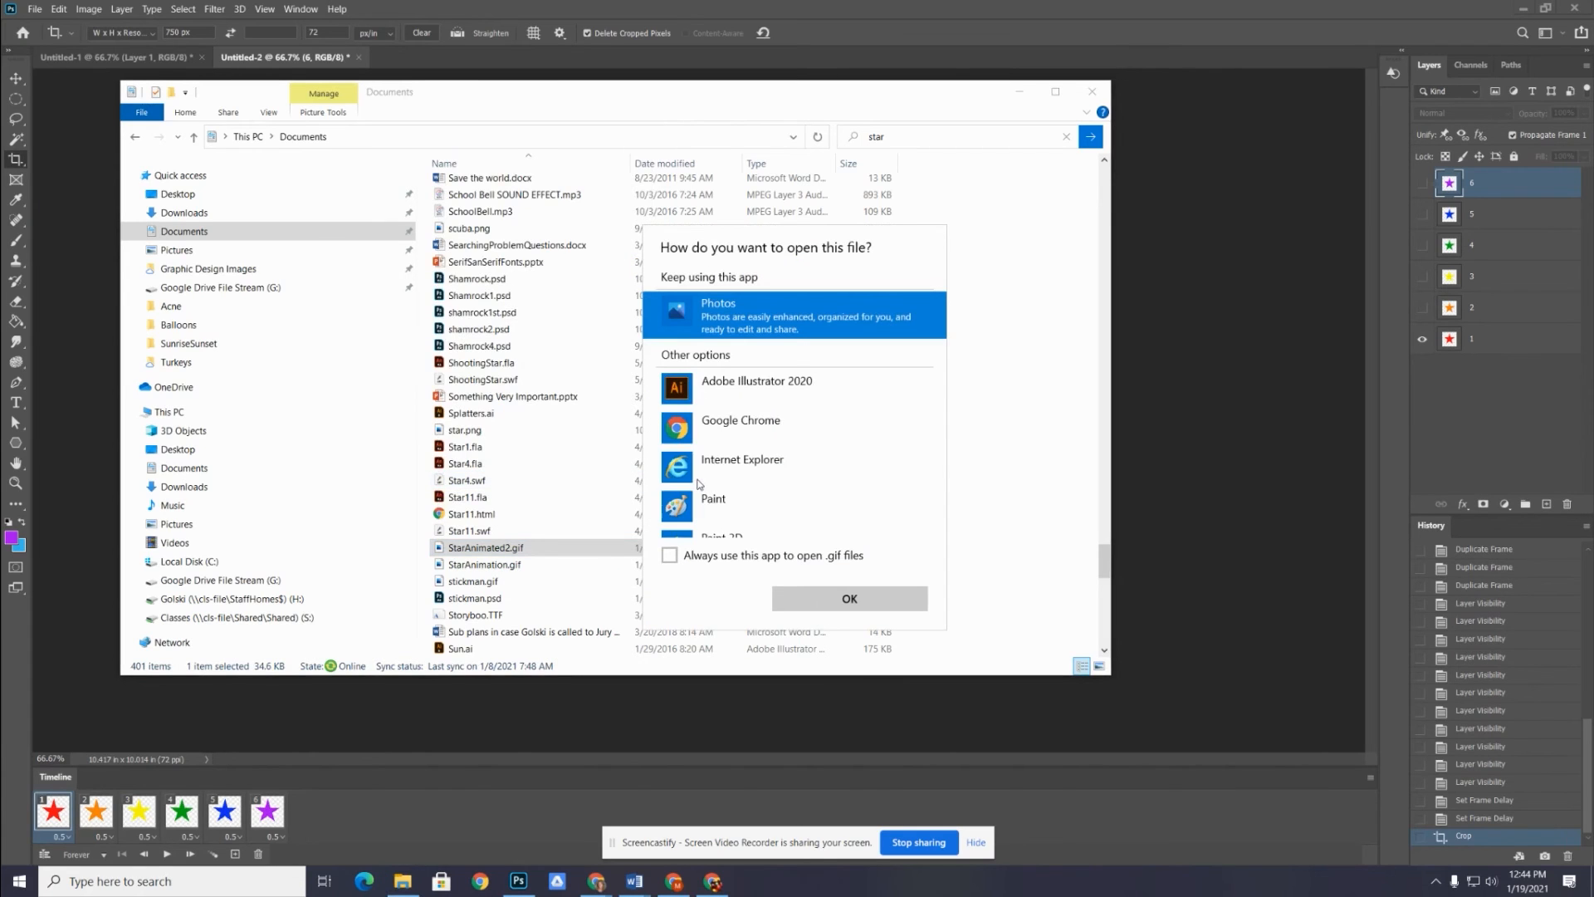
{"action": "scroll", "coordinate": [930, 457], "scroll_direction": "down", "scroll_amount": 2}
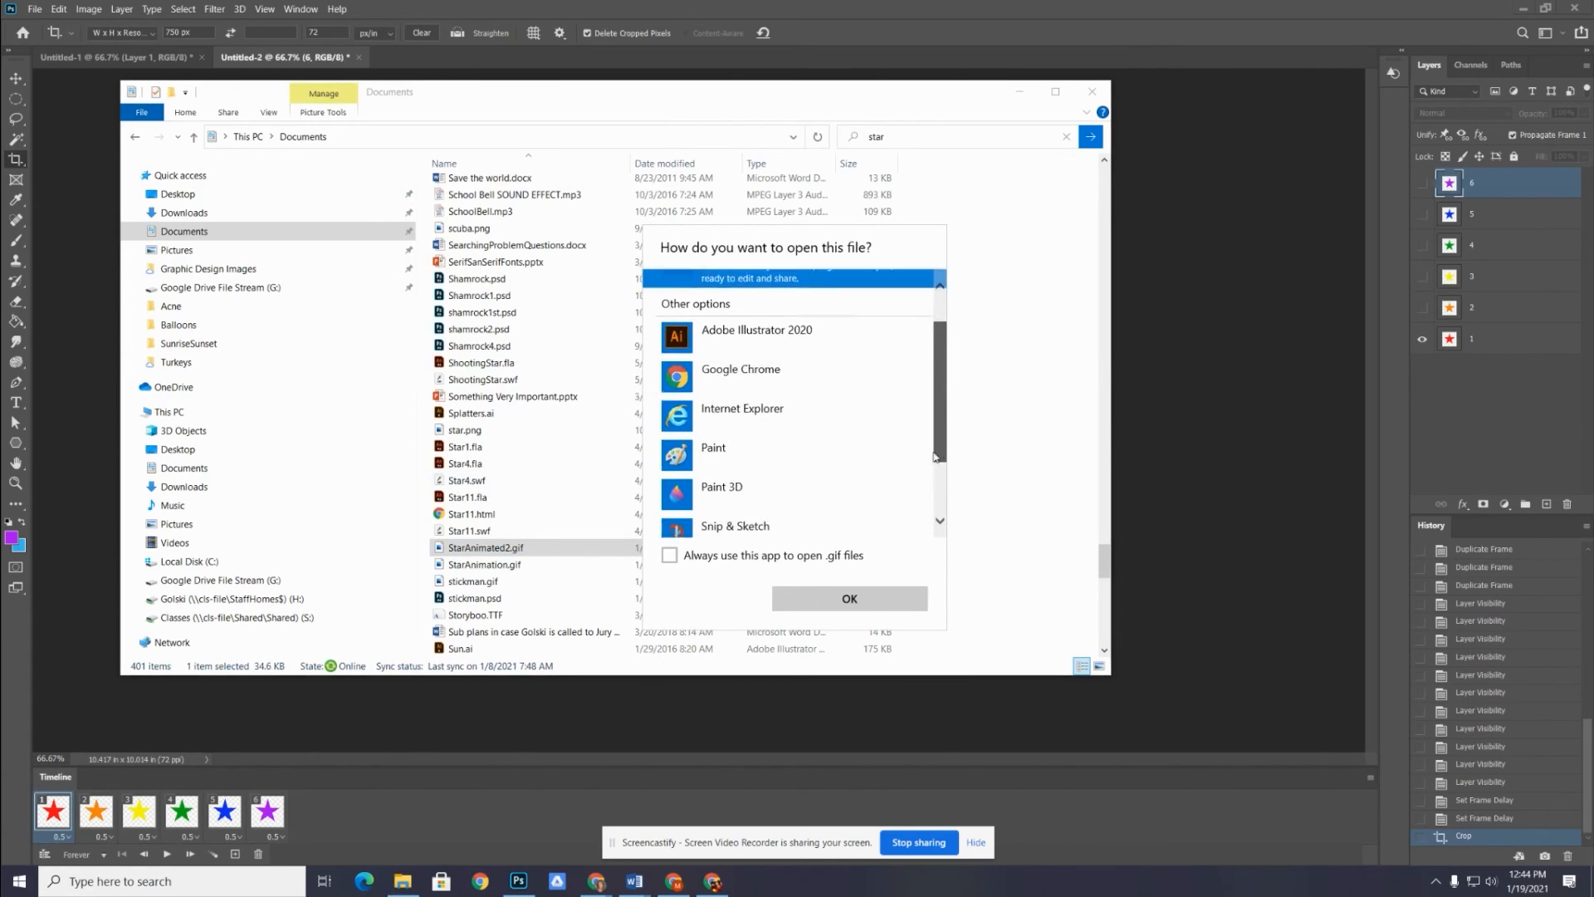
{"action": "scroll", "coordinate": [936, 456], "scroll_direction": "down", "scroll_amount": 2}
{"action": "scroll", "coordinate": [704, 517], "scroll_direction": "up", "scroll_amount": 2}
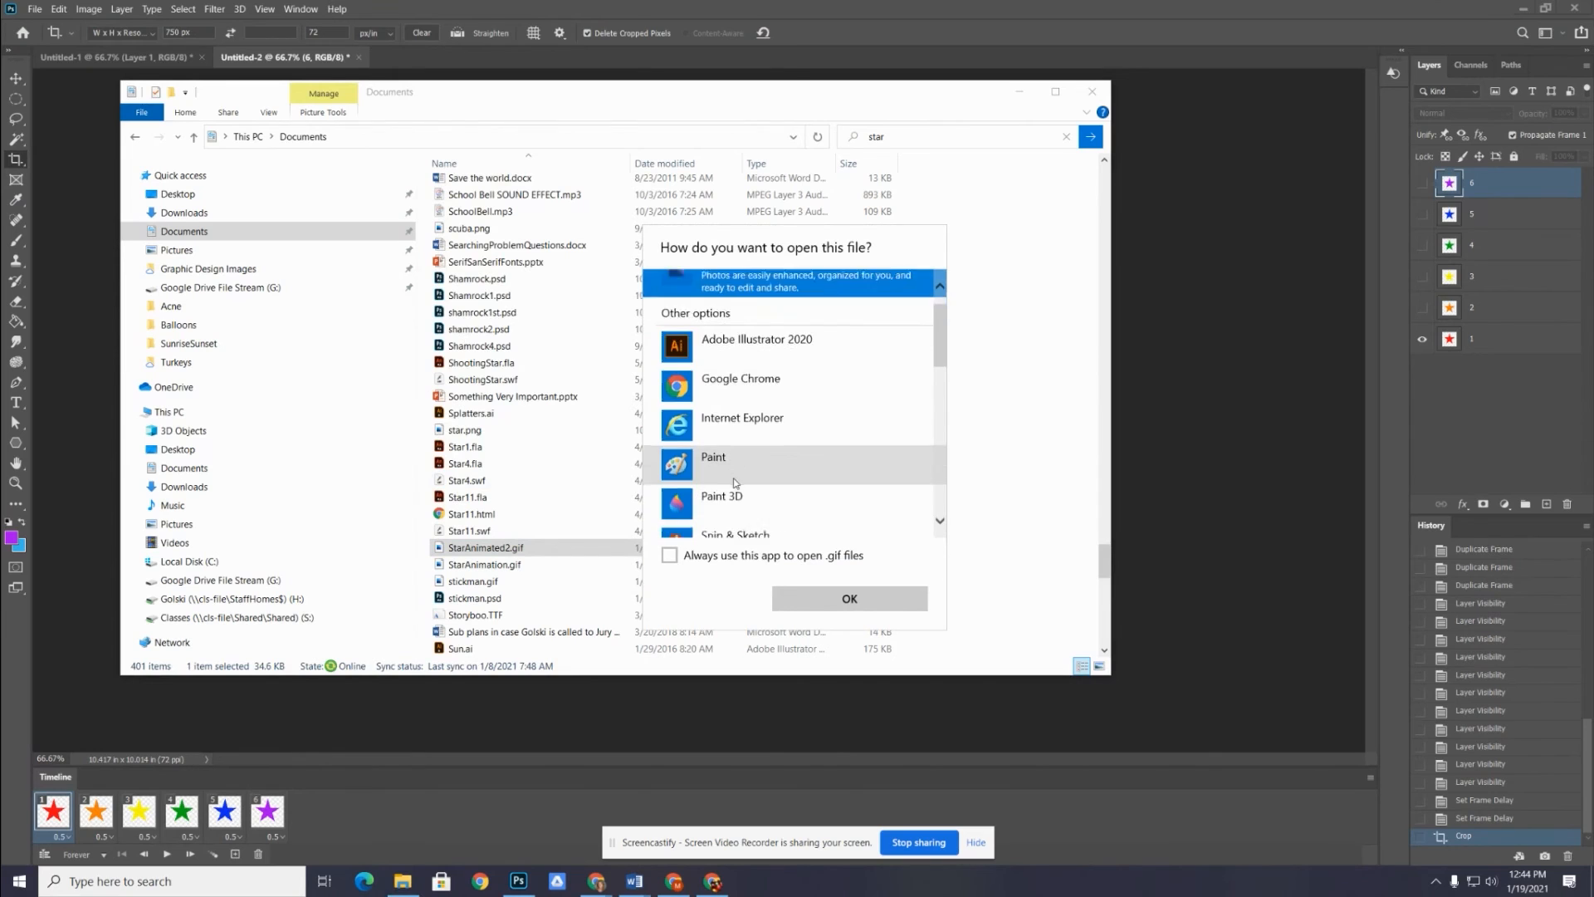
{"action": "scroll", "coordinate": [734, 483], "scroll_direction": "down", "scroll_amount": 6}
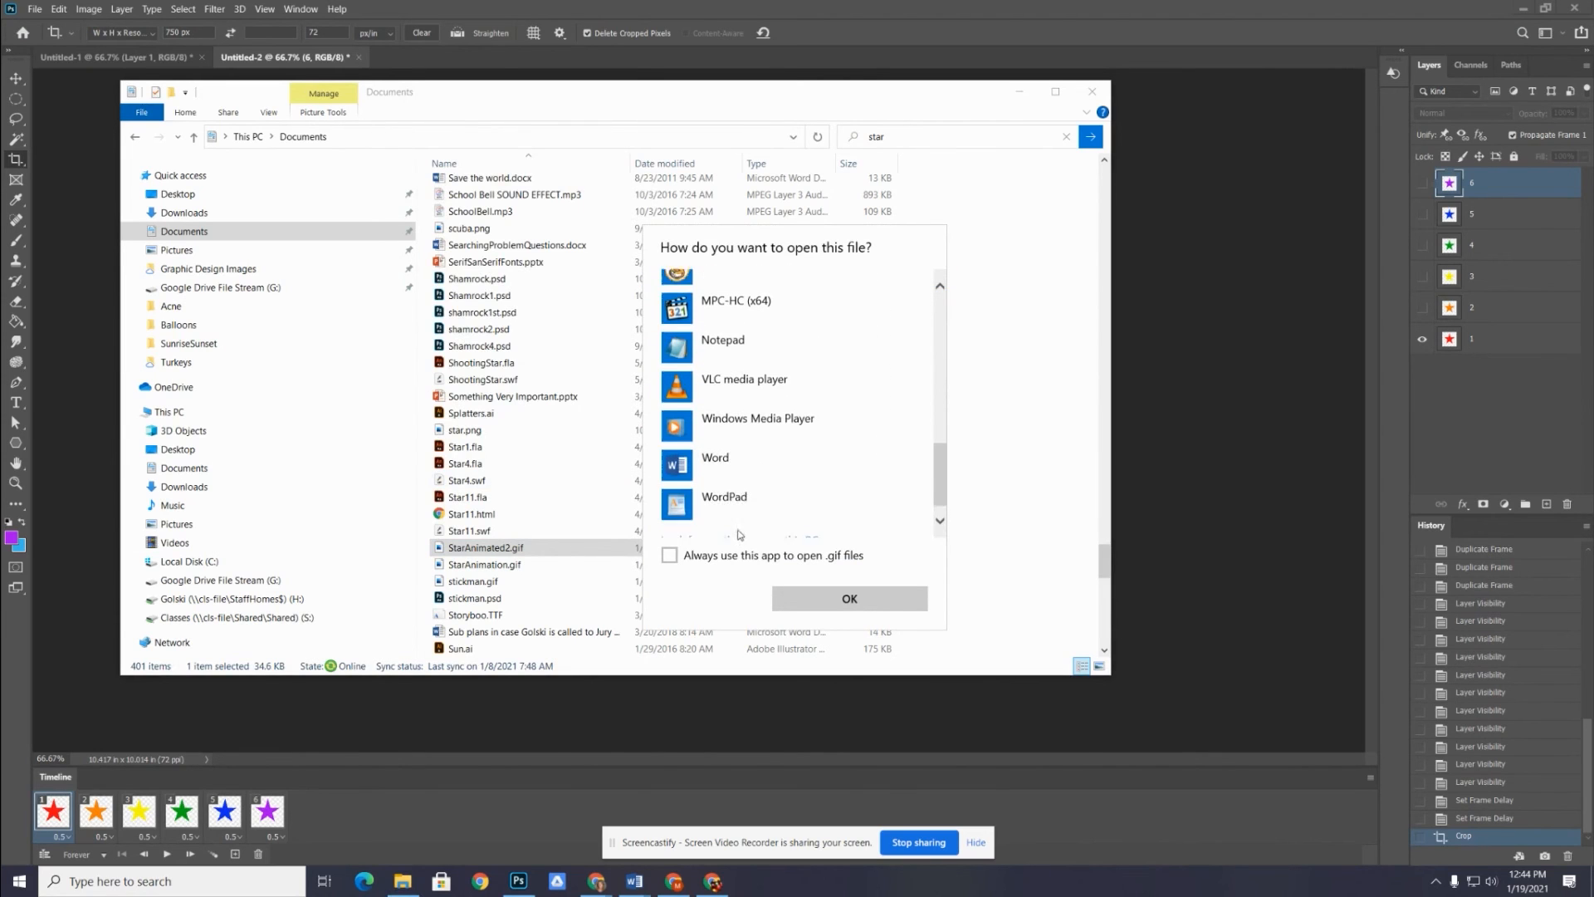
{"action": "scroll", "coordinate": [739, 534], "scroll_direction": "down", "scroll_amount": 1}
{"action": "left_click", "coordinate": [690, 518]}
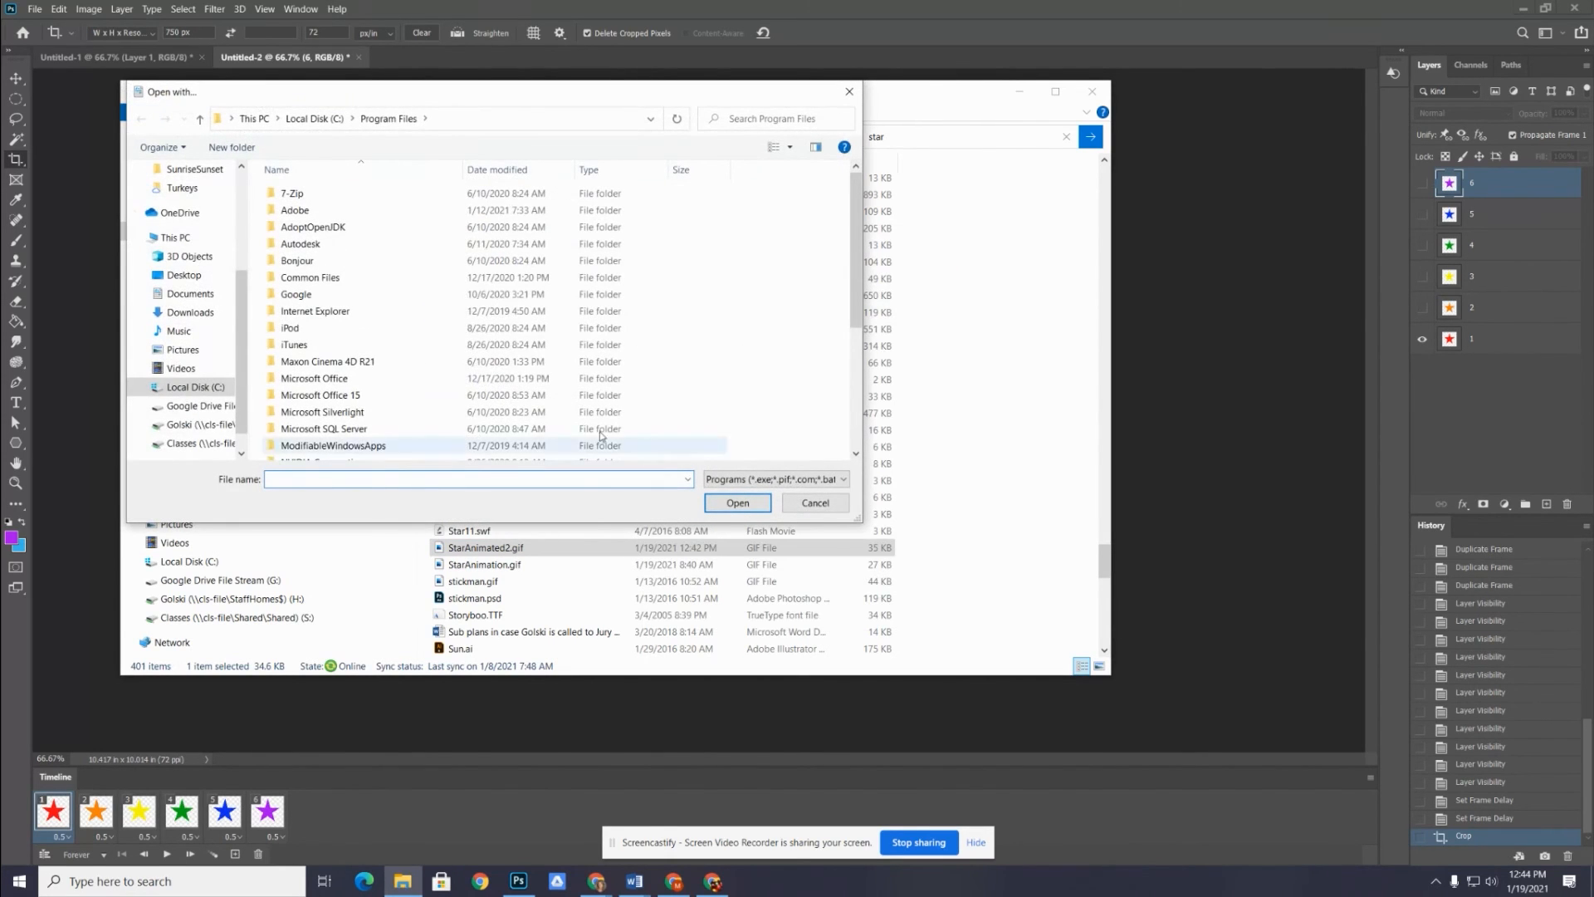
Open StarAnimated2.gif with chrome.exe from Program Files (x86)\Google\Chrome\Application on Local Disk (C:)
{"action": "left_click", "coordinate": [309, 121]}
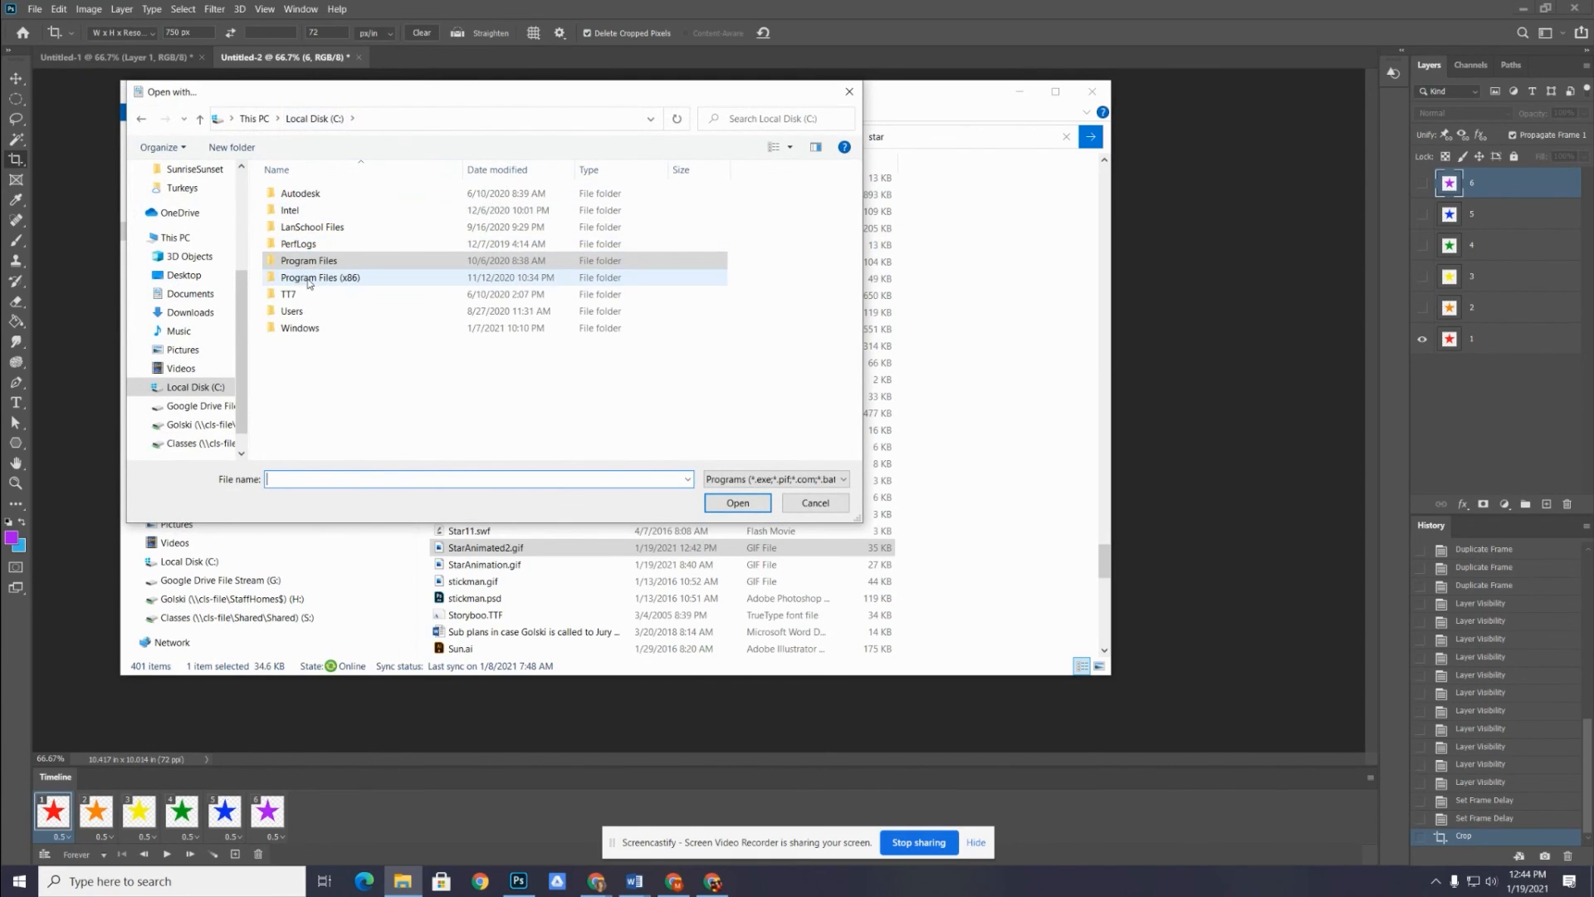
{"action": "left_click", "coordinate": [308, 283]}
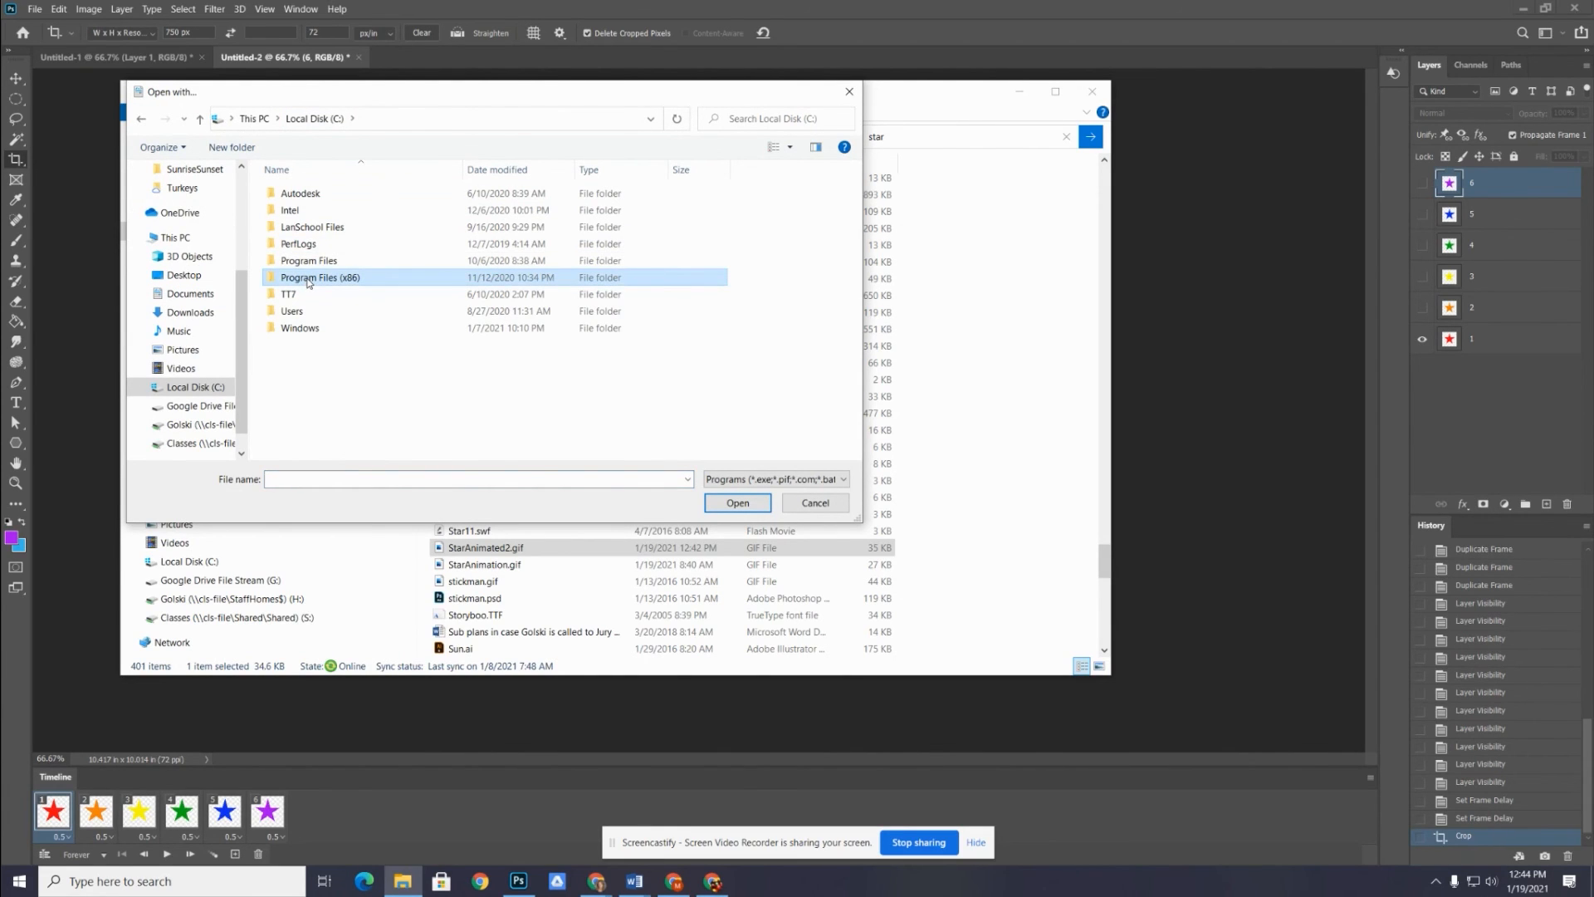
{"action": "double_click", "coordinate": [308, 282]}
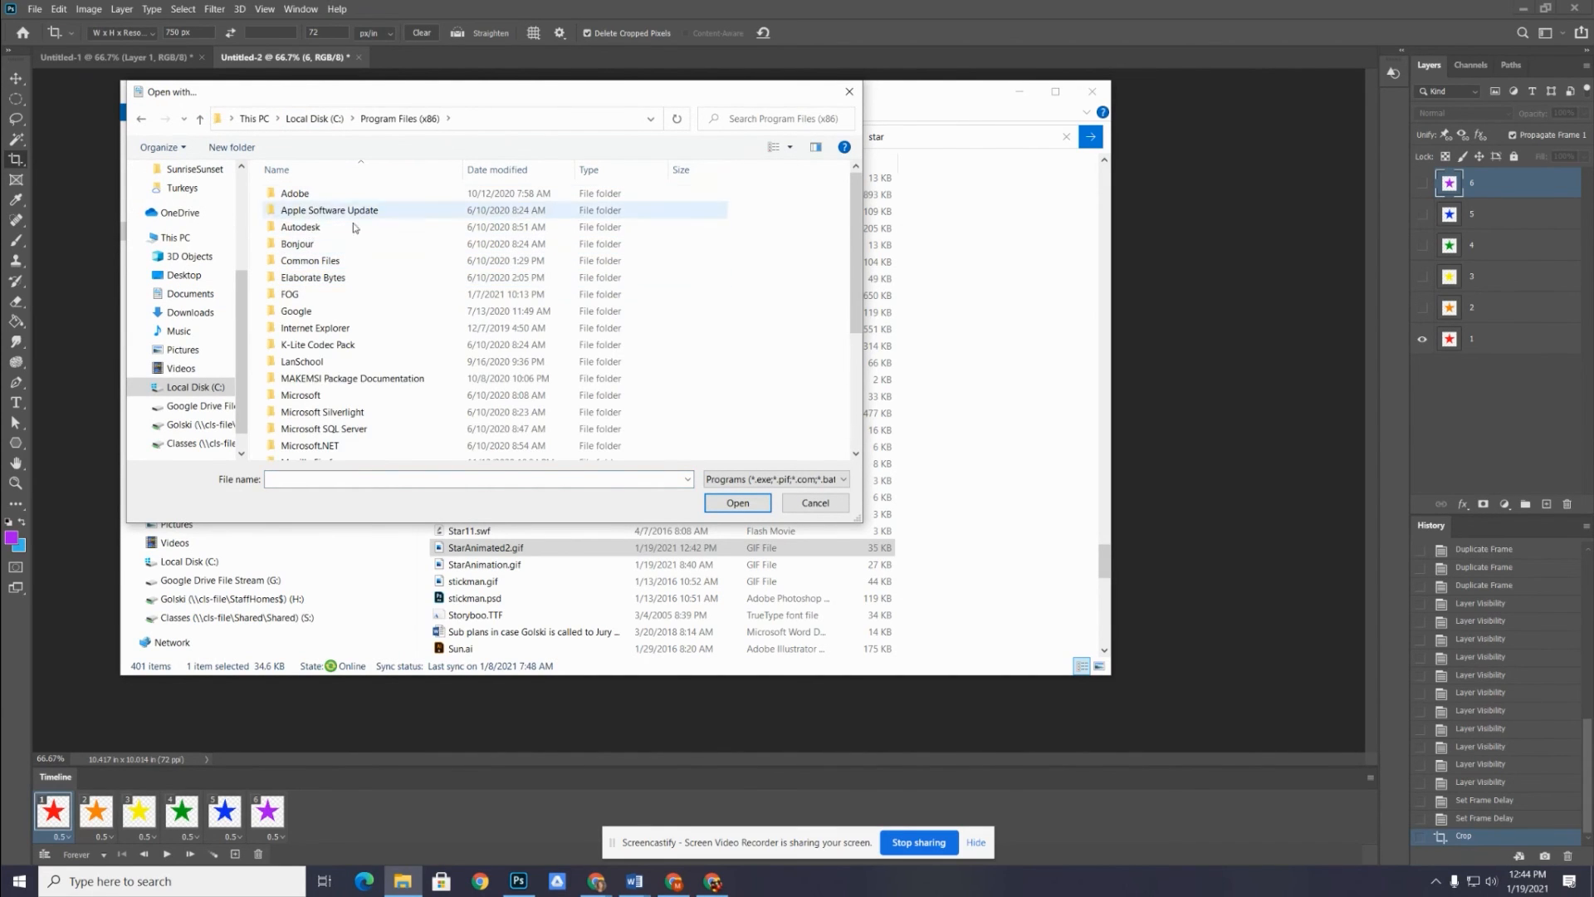
{"action": "double_click", "coordinate": [297, 314]}
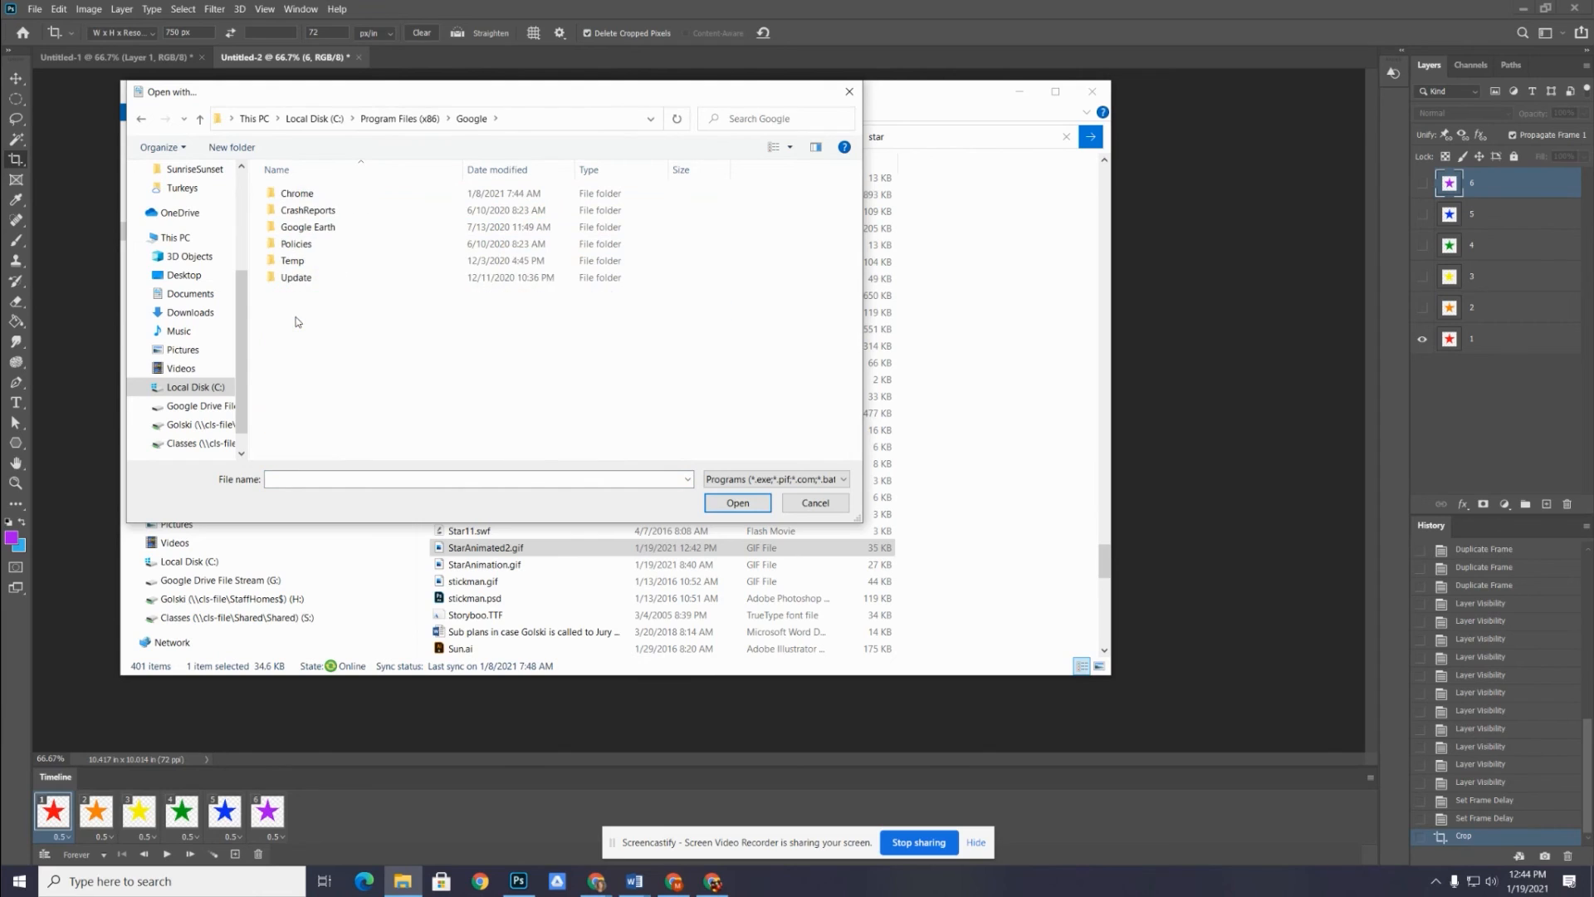
{"action": "double_click", "coordinate": [306, 196]}
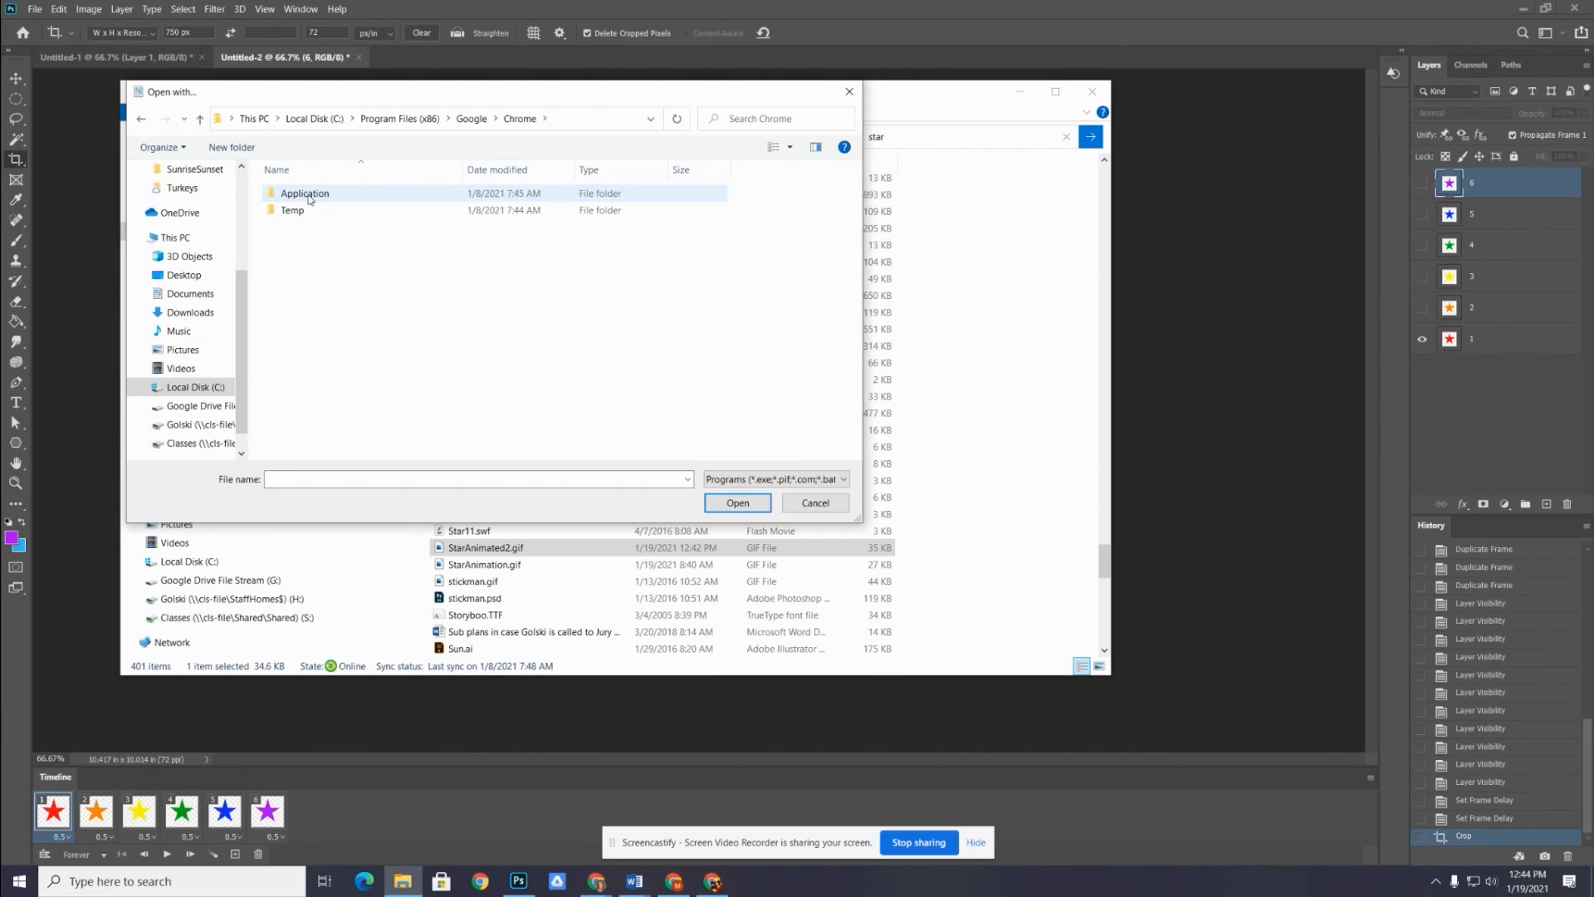
{"action": "double_click", "coordinate": [308, 196]}
{"action": "left_click", "coordinate": [305, 231]}
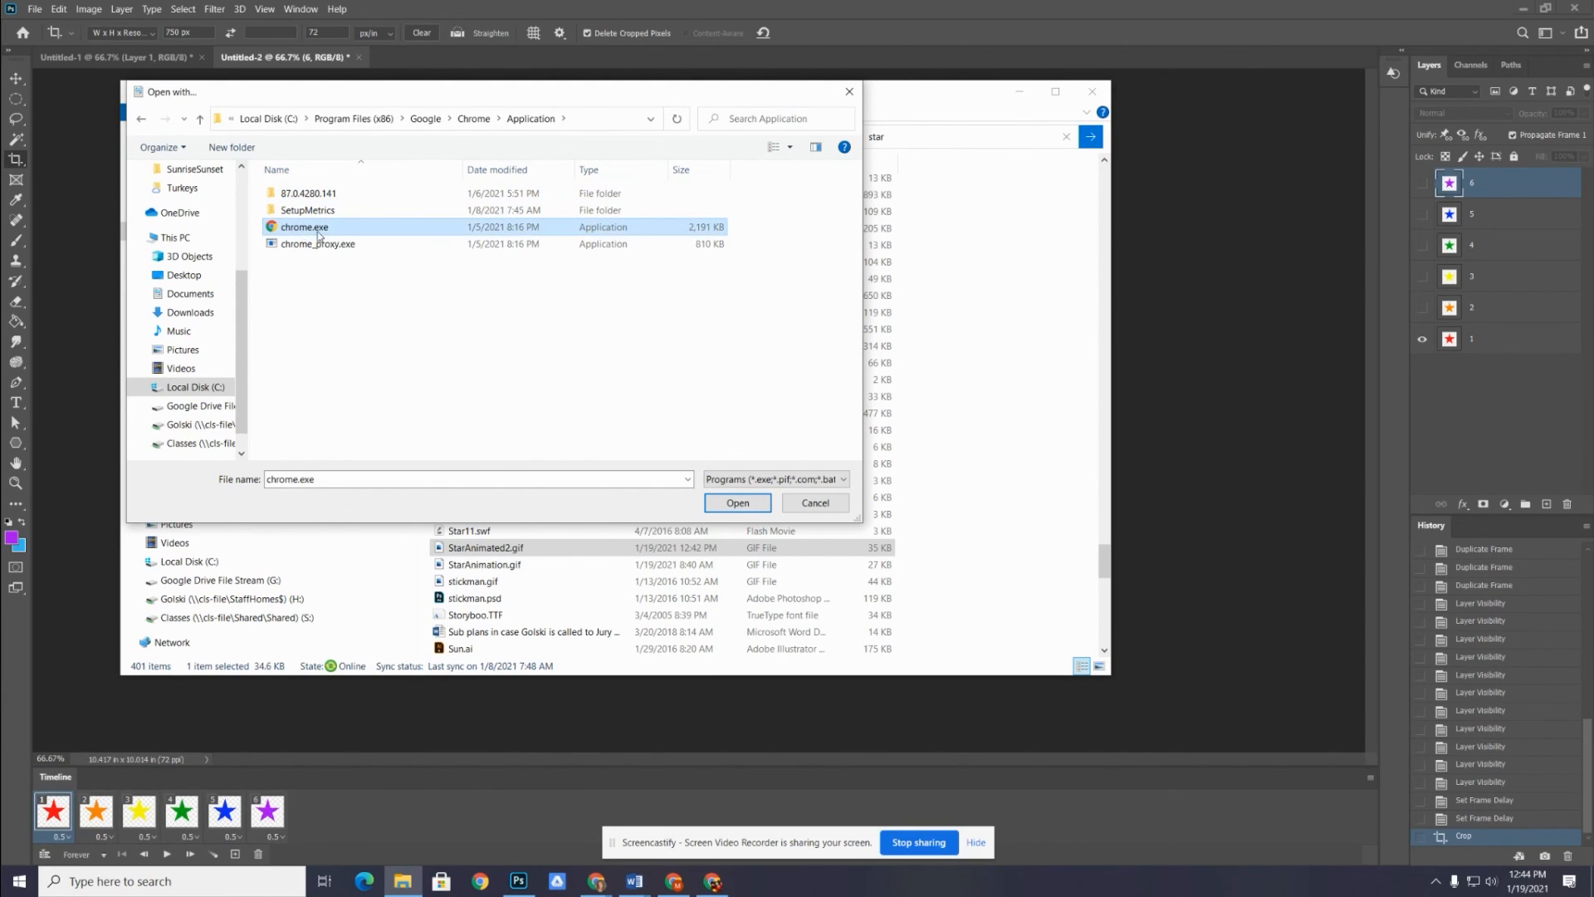
{"action": "left_click", "coordinate": [723, 503]}
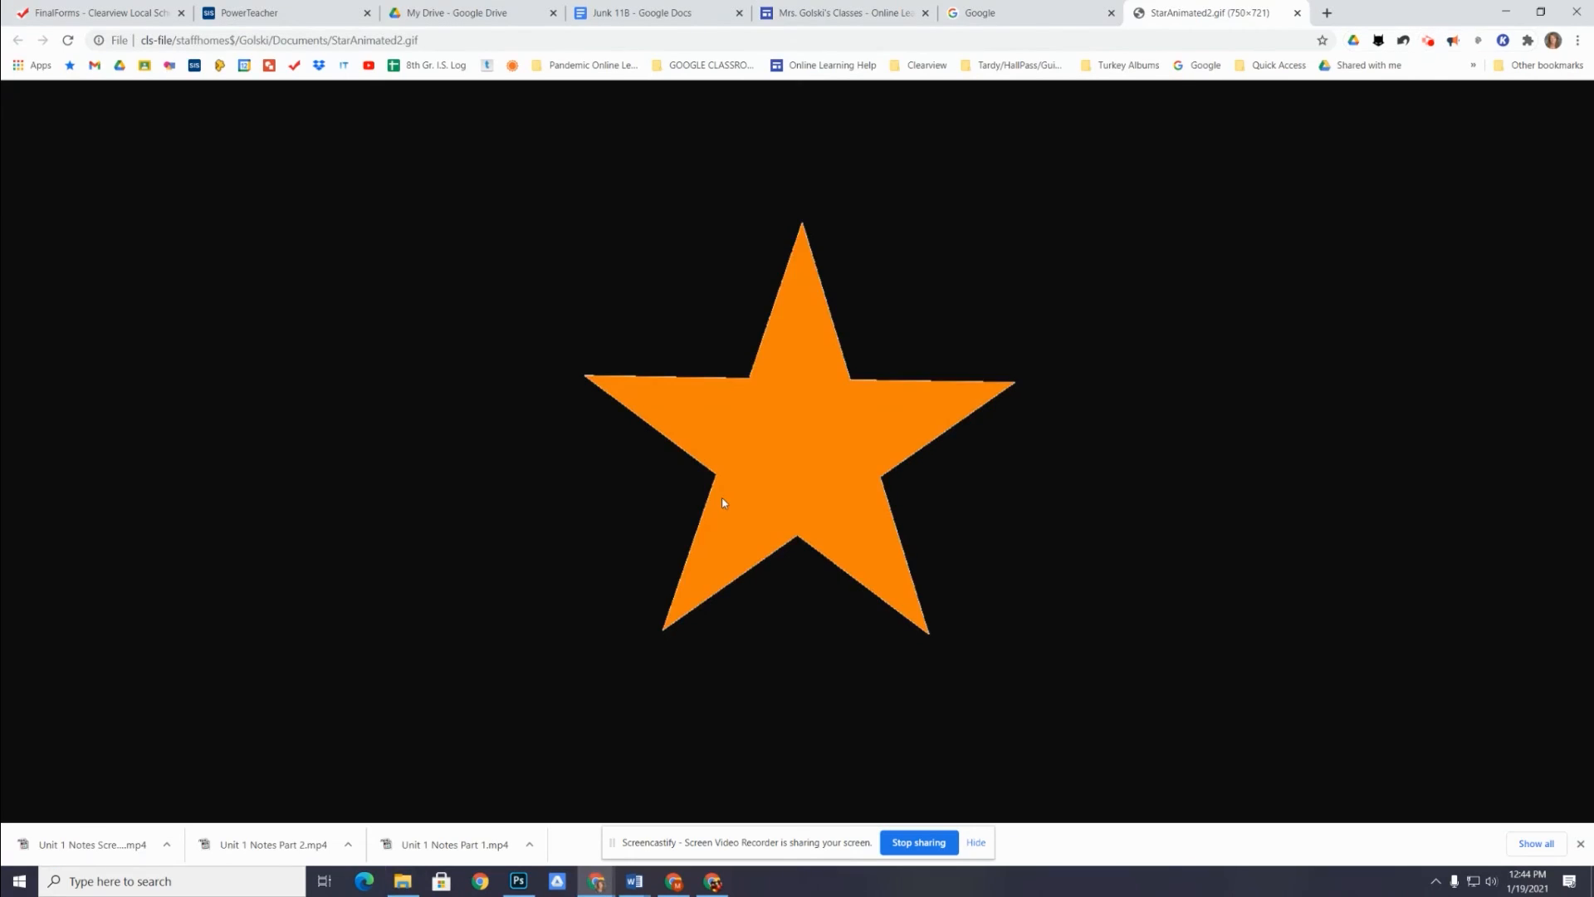